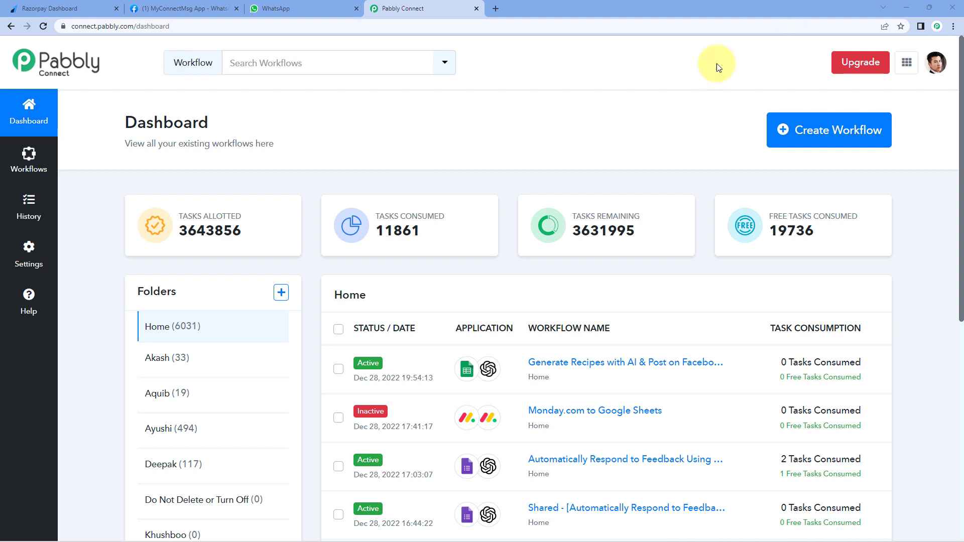
- Create a new workflow named 'Razorpay to WhatsApp'
{"action": "left_click", "coordinate": [837, 133]}
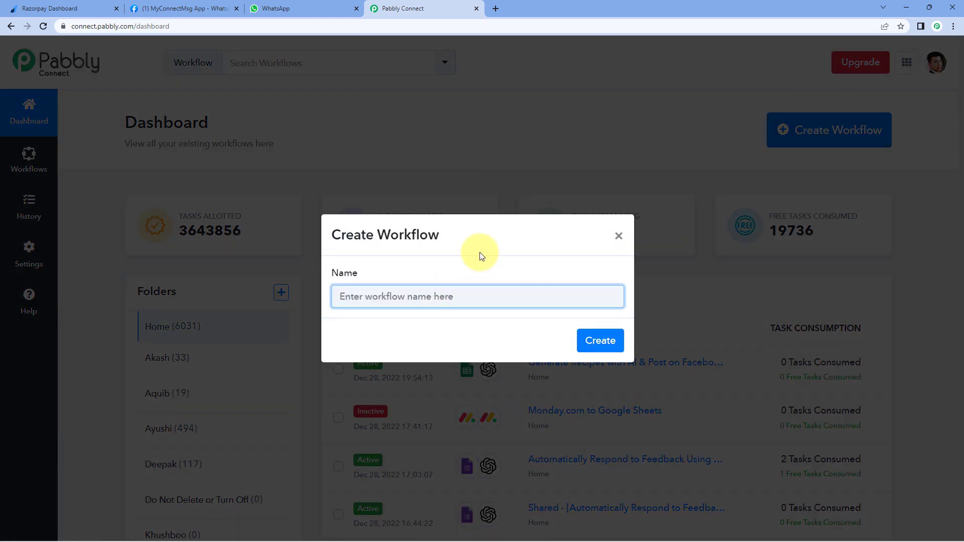
{"action": "type", "text": "Razorpay to Whjats"}
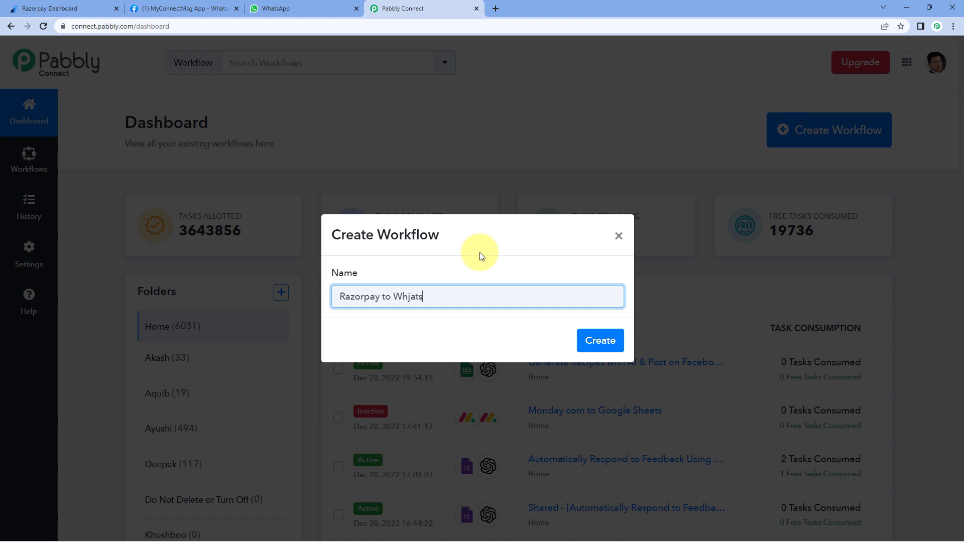
{"action": "key", "text": "BackSpace"}
{"action": "key", "text": "BackSpace"}
{"action": "key", "text": "BackSpace"}
{"action": "key", "text": "BackSpace"}
{"action": "type", "text": "atsApp"}
{"action": "left_click", "coordinate": [604, 341]}
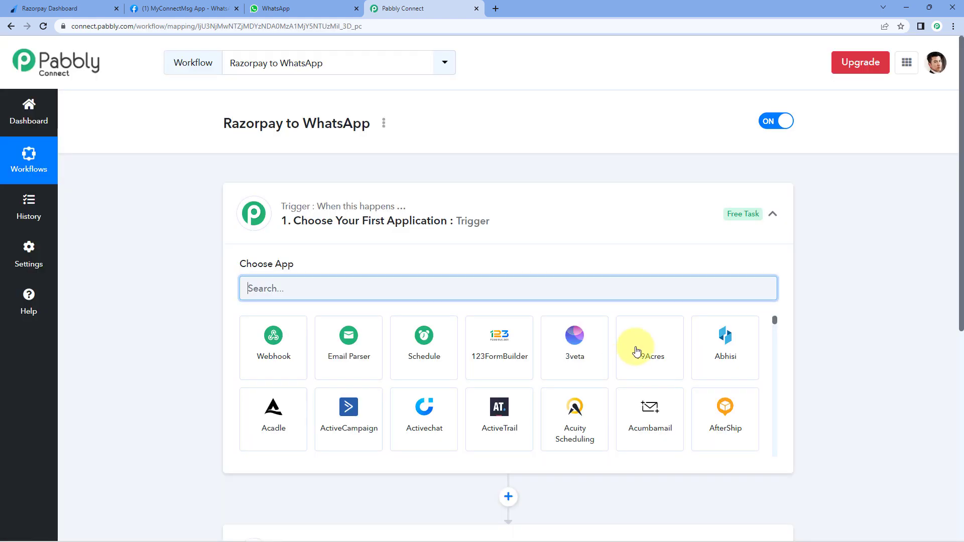
- Expand the trigger step to show its Choose App options
{"action": "left_click", "coordinate": [534, 204]}
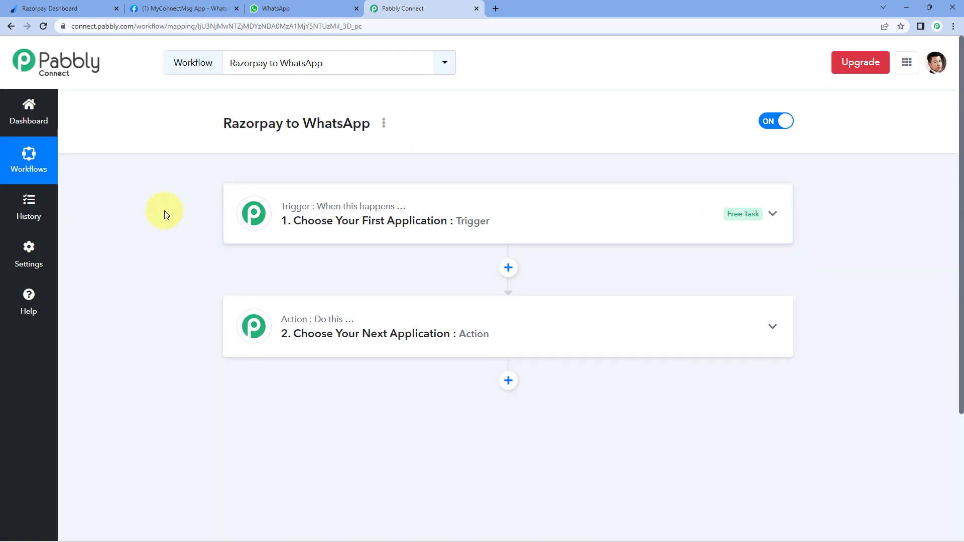
{"action": "scroll", "coordinate": [179, 210], "scroll_direction": "down", "scroll_amount": 1}
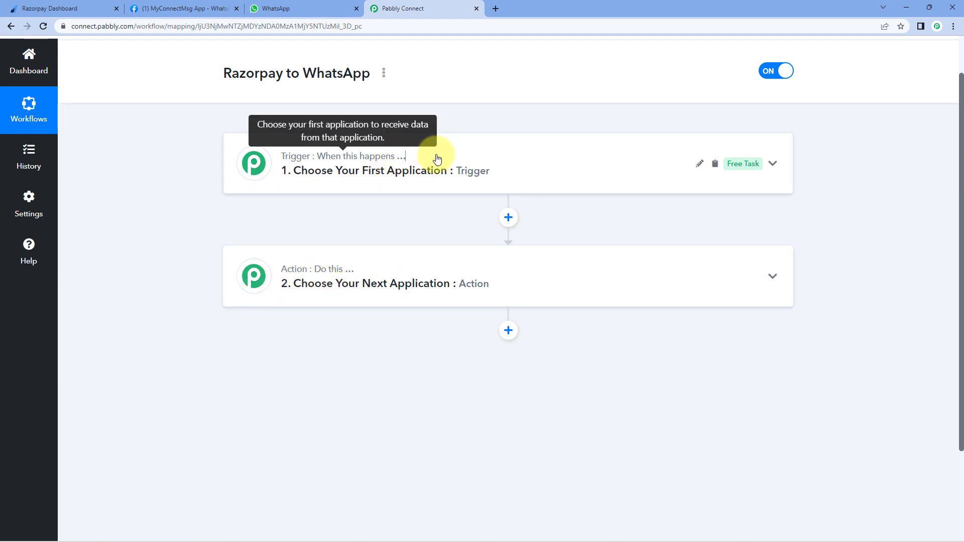
{"action": "left_click", "coordinate": [408, 153]}
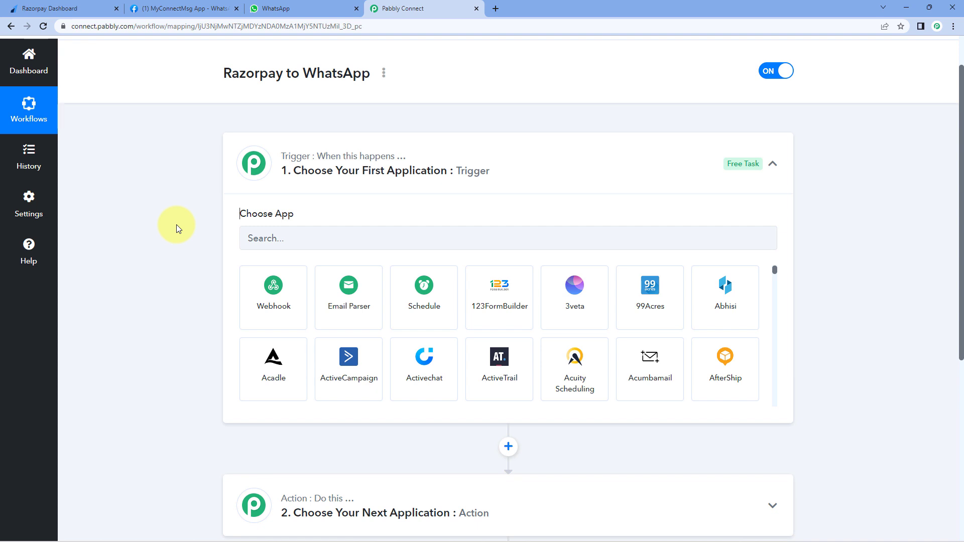
- Set the trigger app to Razorpay with the Payment Captured event
{"action": "scroll", "coordinate": [173, 215], "scroll_direction": "down", "scroll_amount": 1}
{"action": "left_click", "coordinate": [264, 193]}
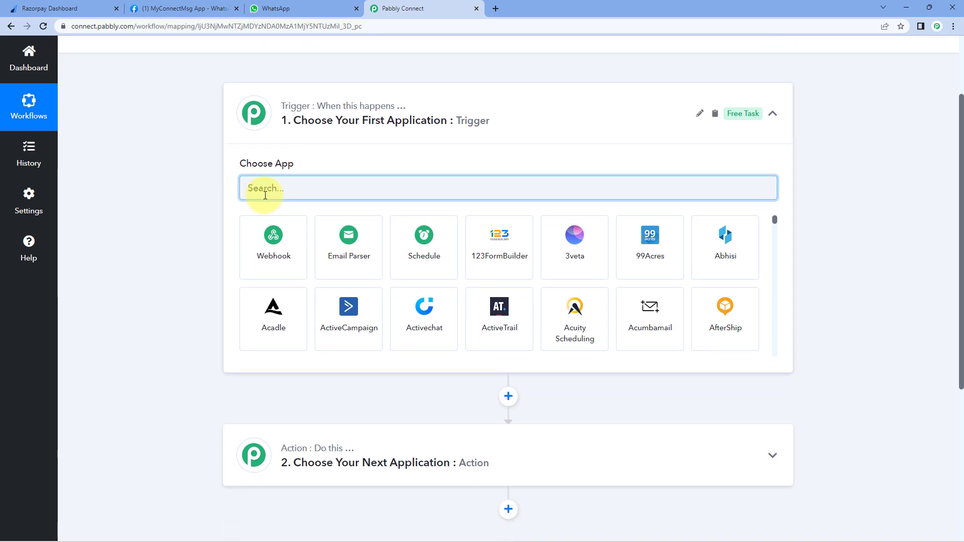
{"action": "type", "text": "Razo"}
{"action": "left_click", "coordinate": [280, 252]}
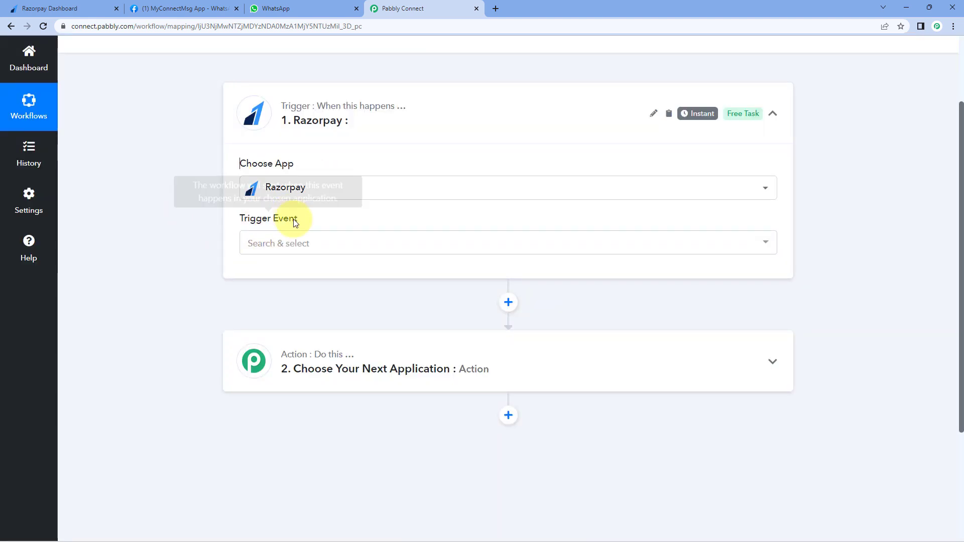
{"action": "left_click", "coordinate": [325, 248]}
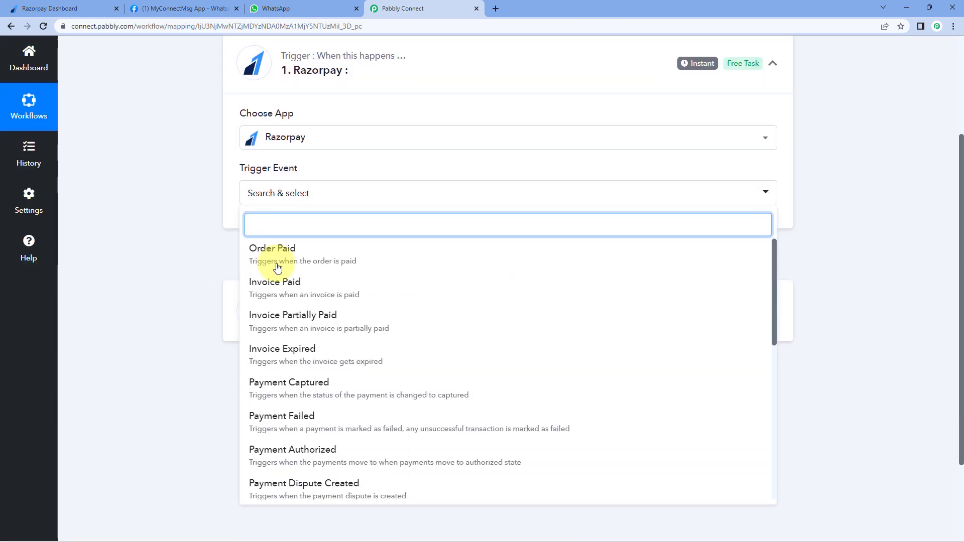
{"action": "scroll", "coordinate": [271, 281], "scroll_direction": "down", "scroll_amount": 2}
{"action": "left_click", "coordinate": [321, 334]}
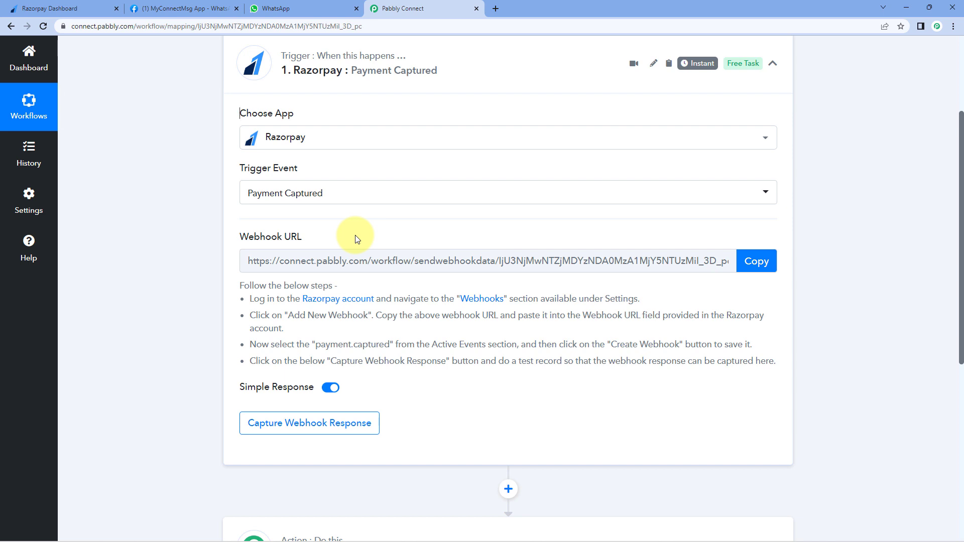
- Copy the trigger's webhook URL and start capturing the webhook response
{"action": "left_click_drag", "start_coordinate": [232, 277], "coordinate": [758, 345]}
{"action": "left_click", "coordinate": [702, 345]}
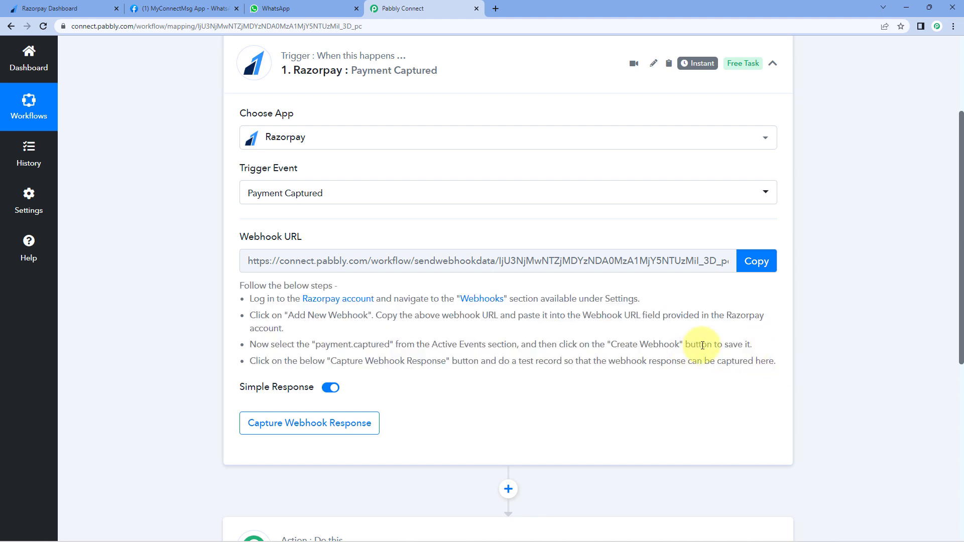
{"action": "left_click", "coordinate": [756, 260]}
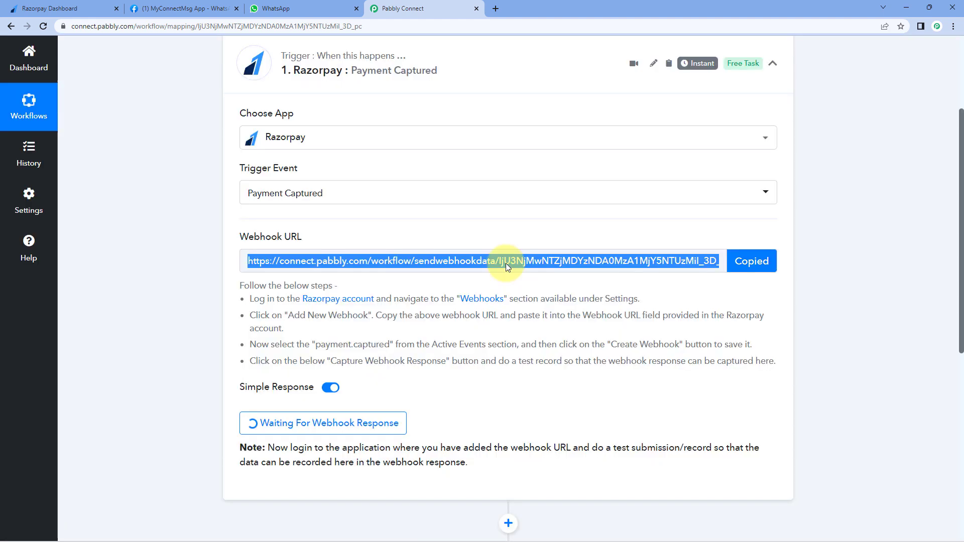
- Open Razorpay's webhook settings and start adding a new webhook
{"action": "left_click", "coordinate": [55, 8]}
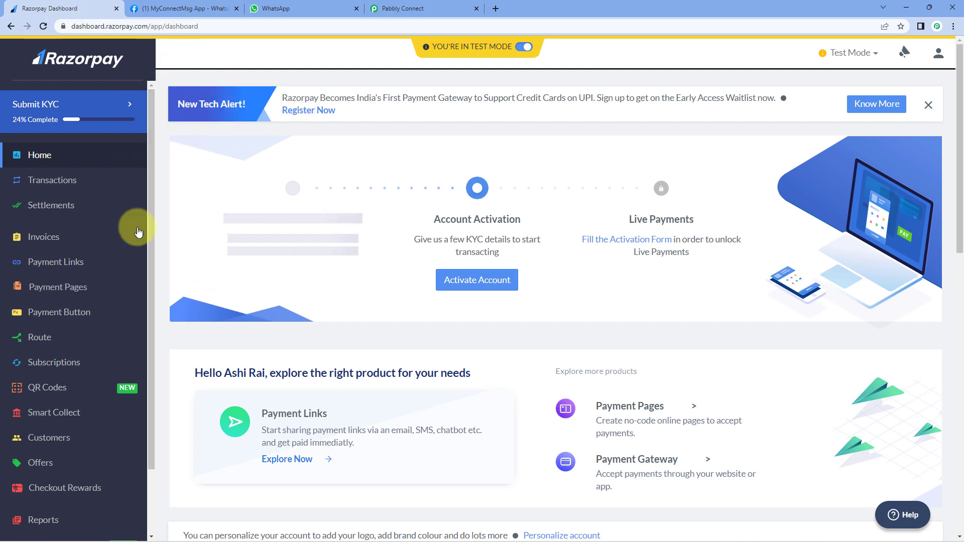
{"action": "scroll", "coordinate": [76, 249], "scroll_direction": "down", "scroll_amount": 2}
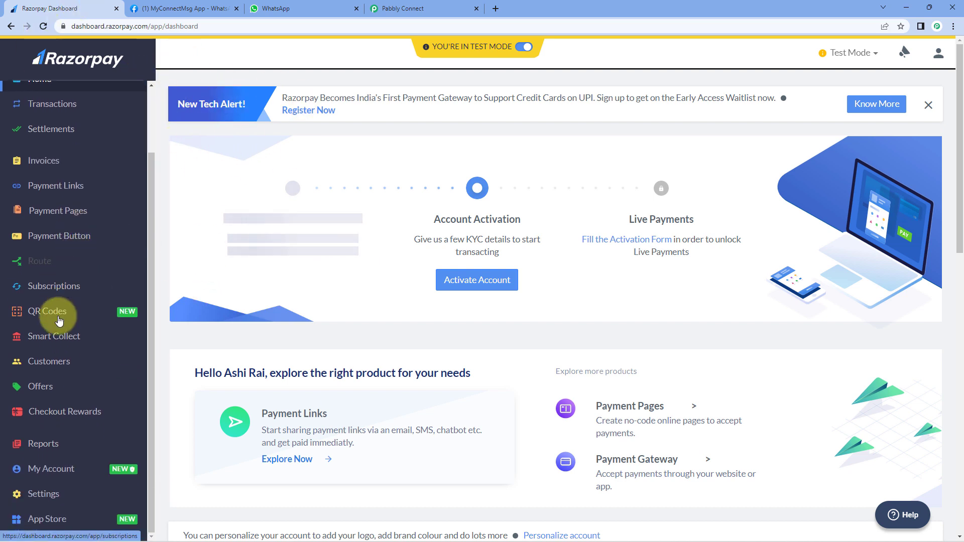
{"action": "left_click", "coordinate": [58, 496]}
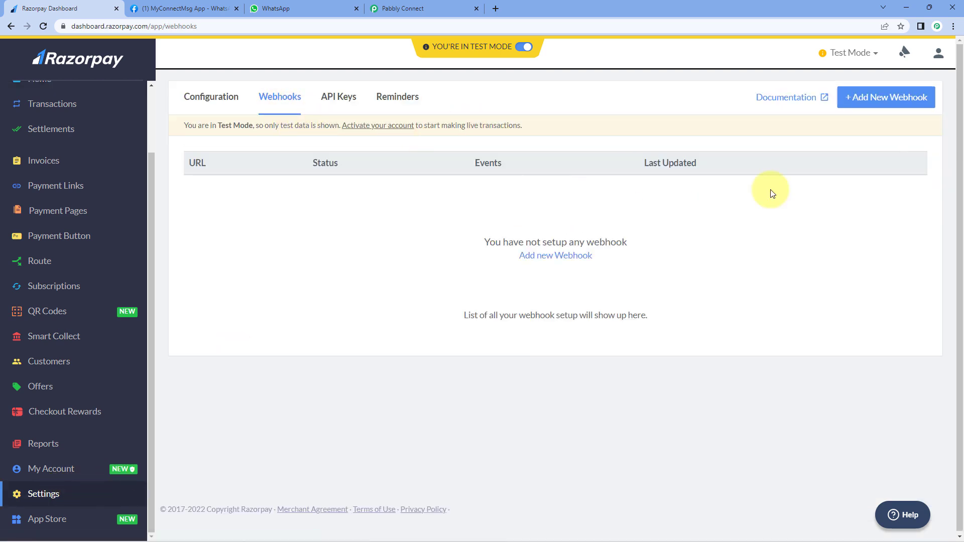
{"action": "left_click", "coordinate": [874, 108]}
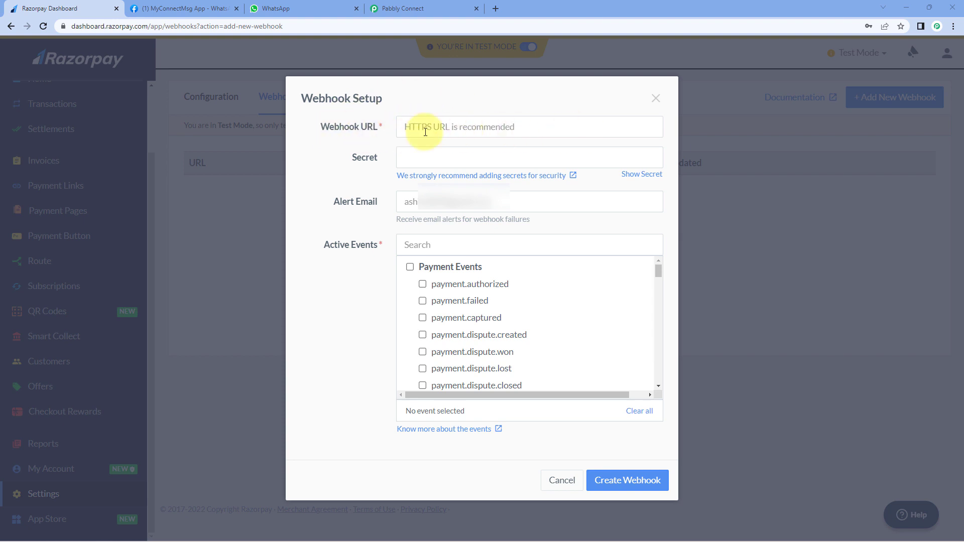
- Paste the Pabbly Connect webhook URL into the new webhook's URL field
{"action": "left_click", "coordinate": [401, 8]}
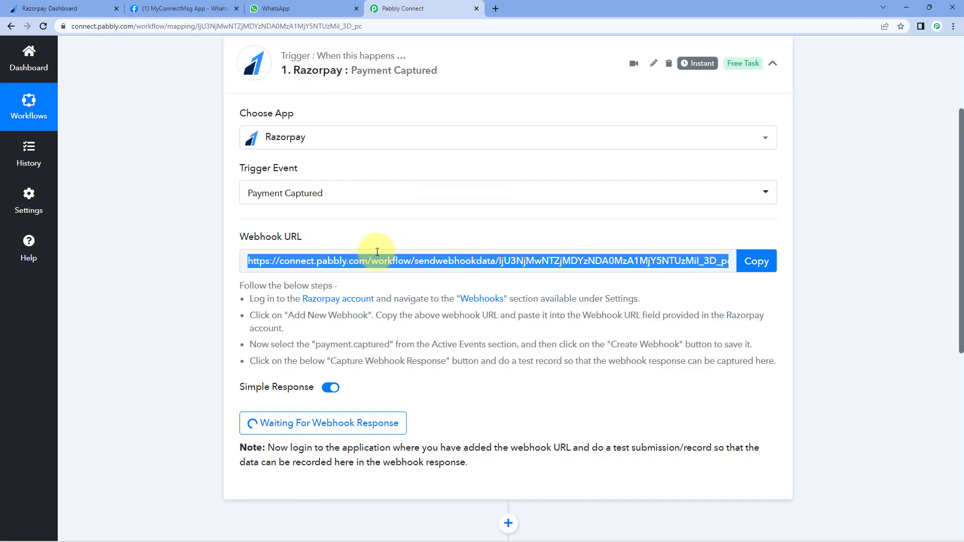
{"action": "left_click", "coordinate": [755, 261]}
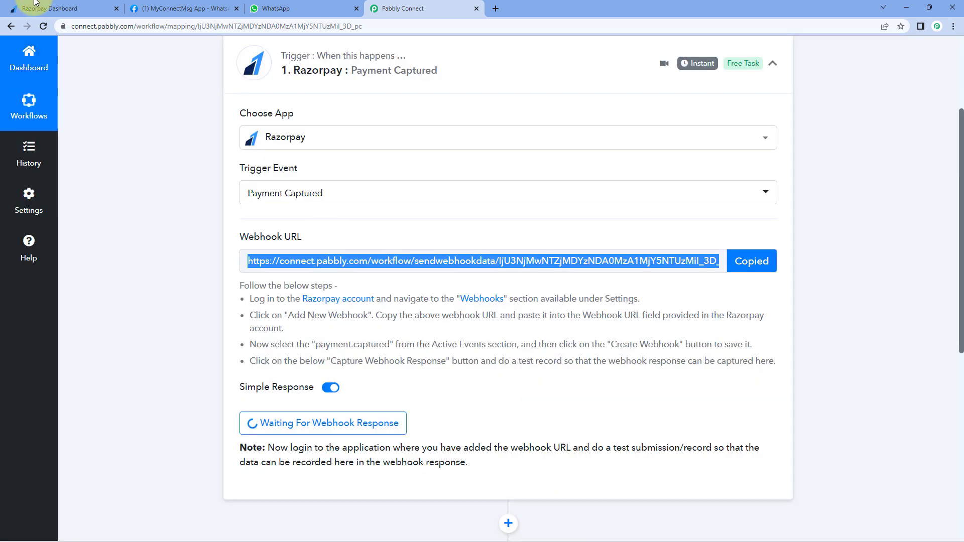
{"action": "left_click", "coordinate": [51, 8]}
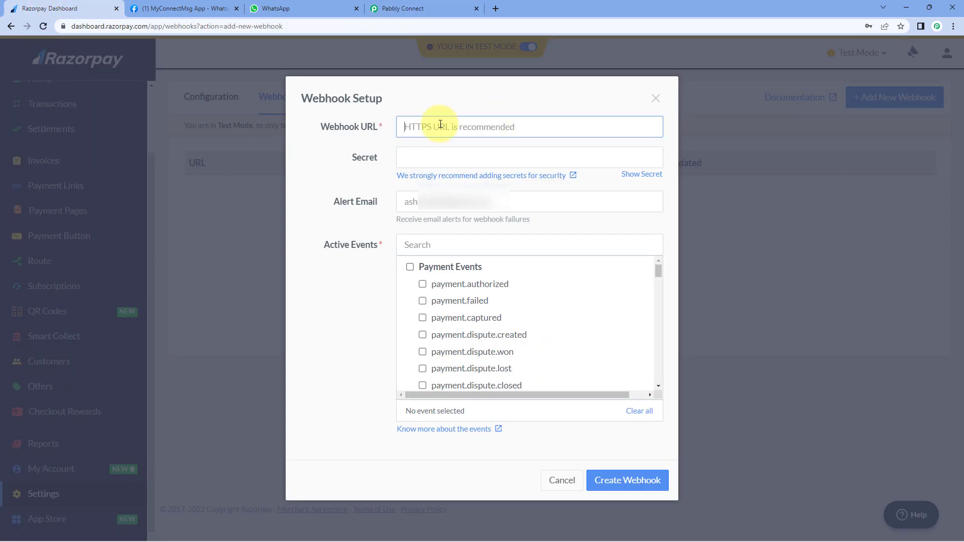
{"action": "right_click", "coordinate": [456, 127]}
{"action": "left_click", "coordinate": [470, 199]}
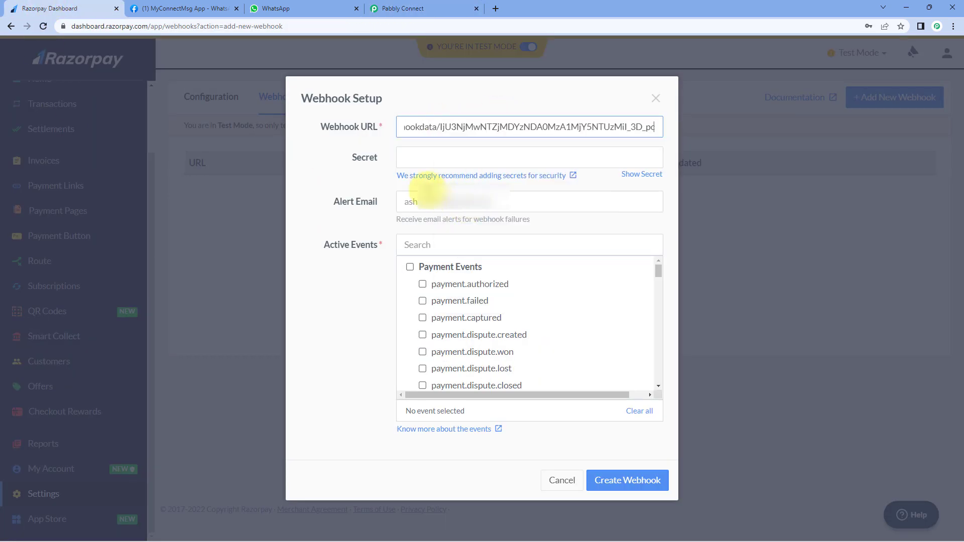
{"action": "left_click", "coordinate": [356, 183]}
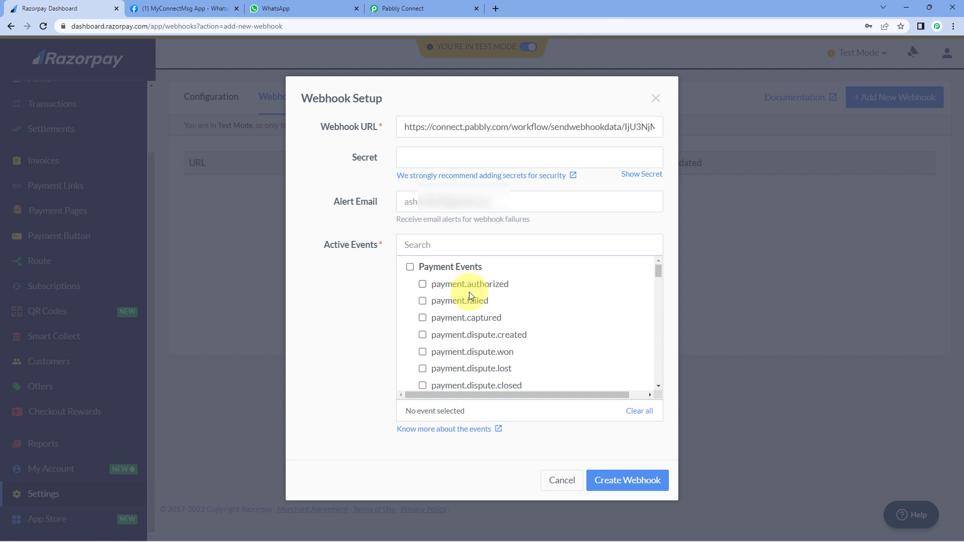
- Enable the payment.captured event and create the webhook
{"action": "left_click", "coordinate": [425, 318]}
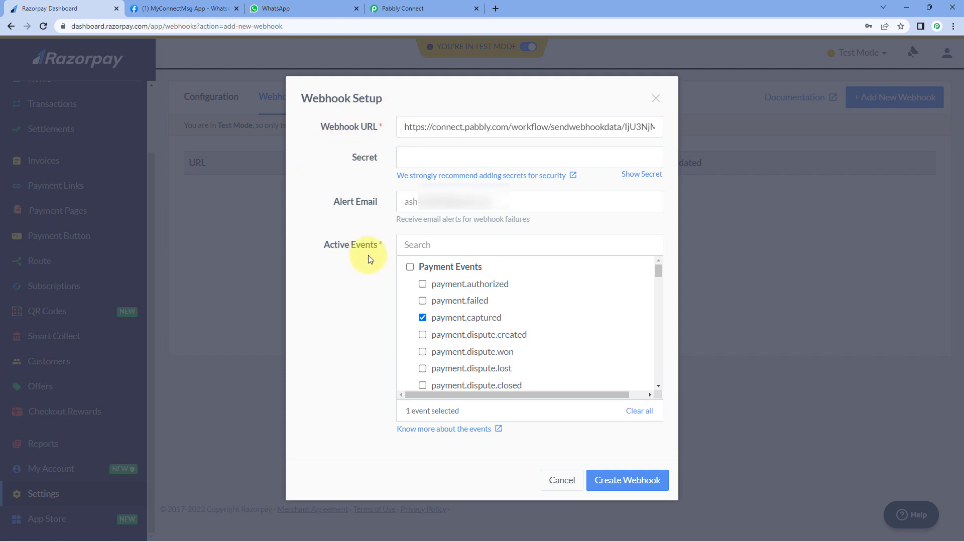
{"action": "left_click", "coordinate": [397, 9]}
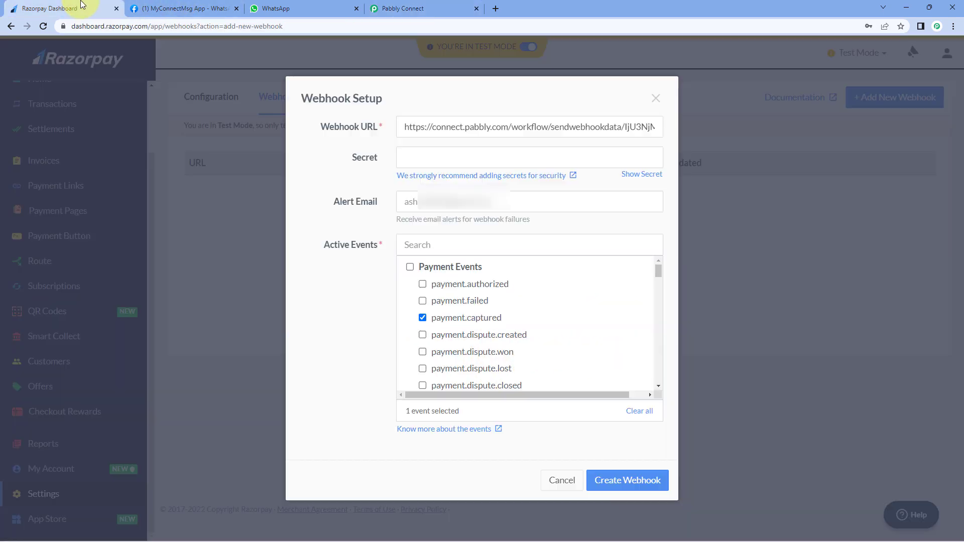
{"action": "left_click", "coordinate": [81, 9]}
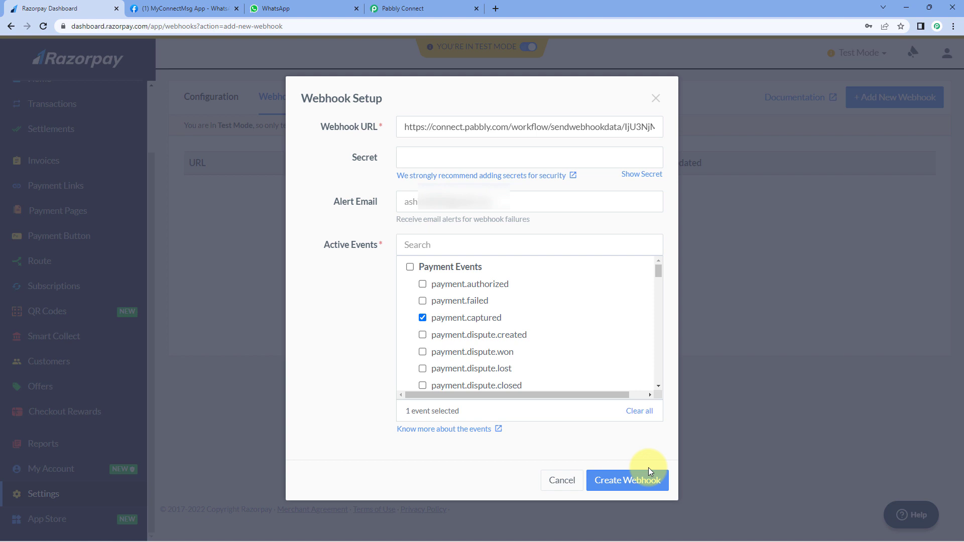
{"action": "left_click", "coordinate": [628, 482]}
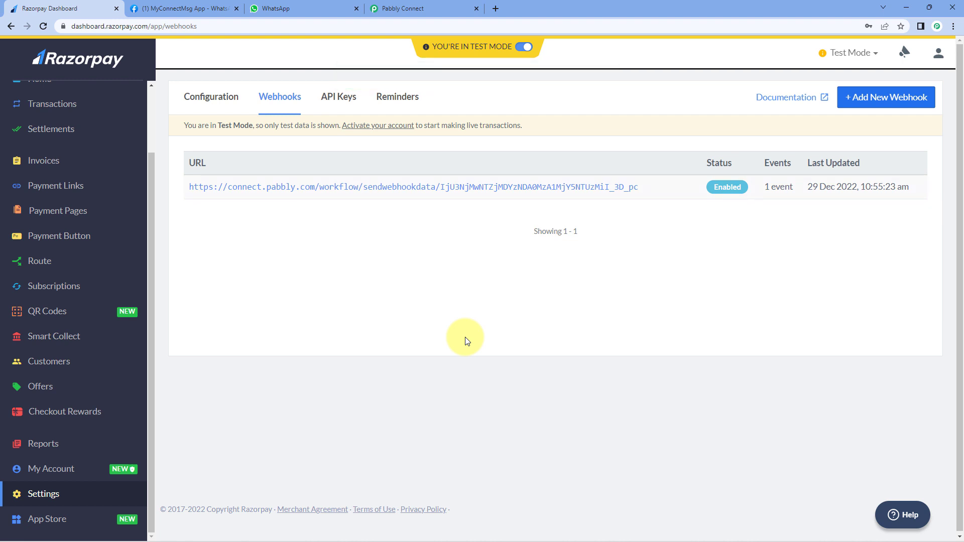
{"action": "left_click", "coordinate": [412, 8]}
{"action": "scroll", "coordinate": [185, 266], "scroll_direction": "down", "scroll_amount": 4}
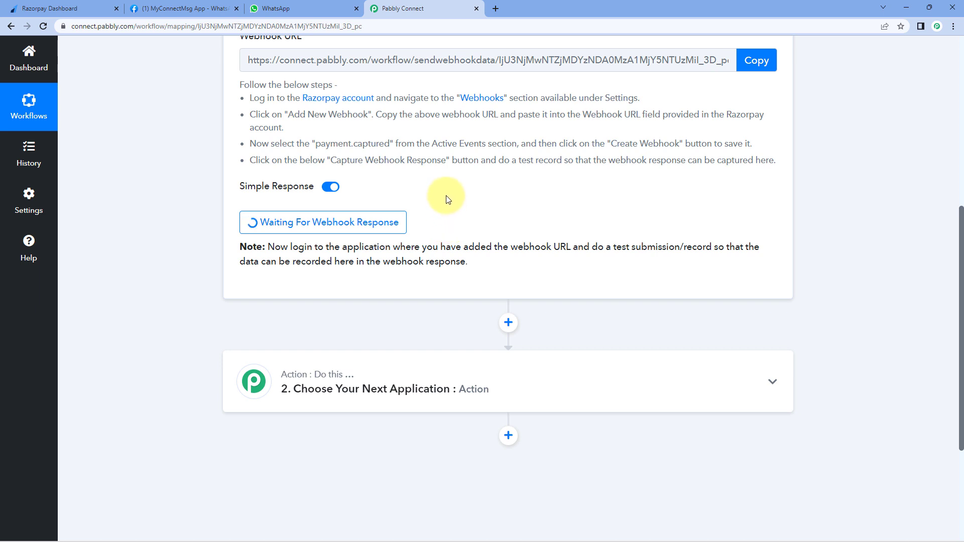
{"action": "left_click", "coordinate": [35, 8]}
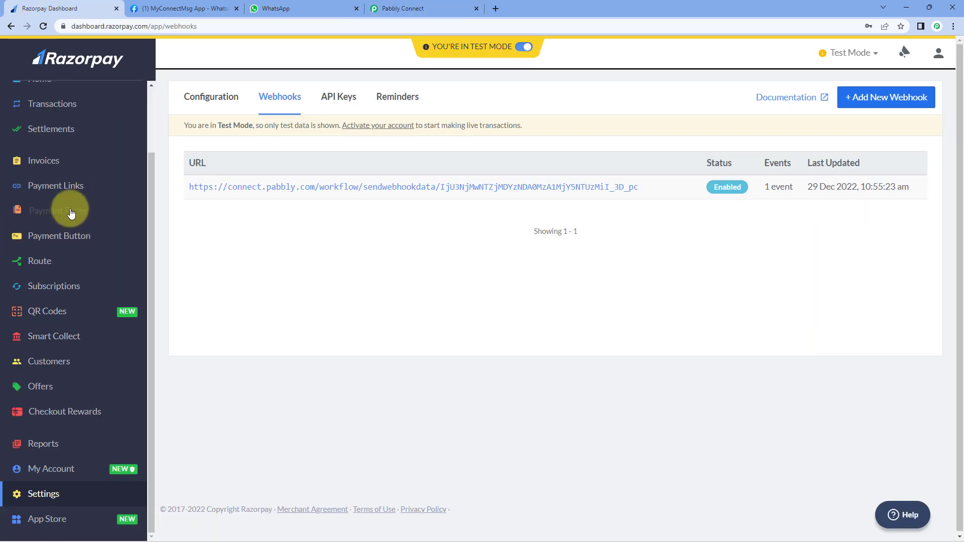
- Copy the Online PHP Course for Beginners payment page link and load it in a new tab
{"action": "left_click", "coordinate": [70, 211]}
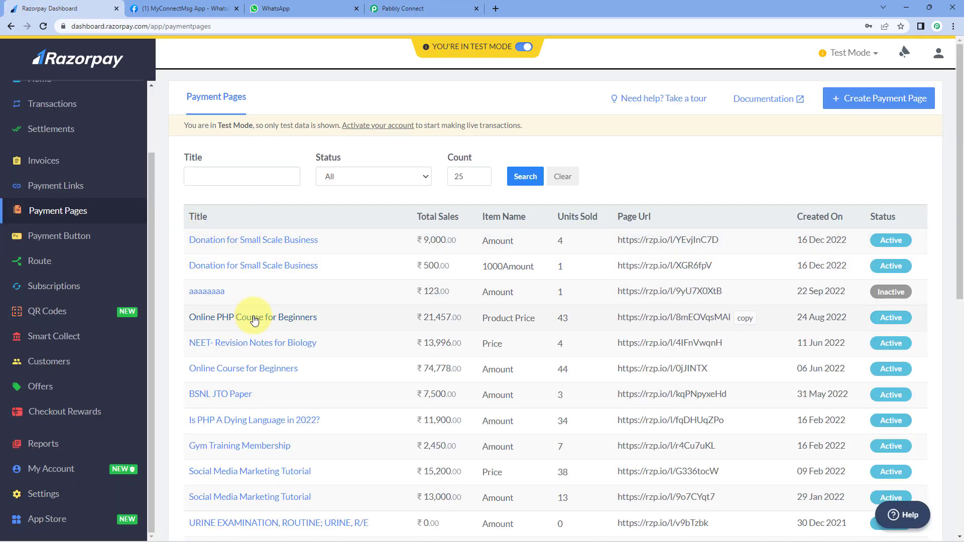
{"action": "scroll", "coordinate": [254, 320], "scroll_direction": "down", "scroll_amount": 1}
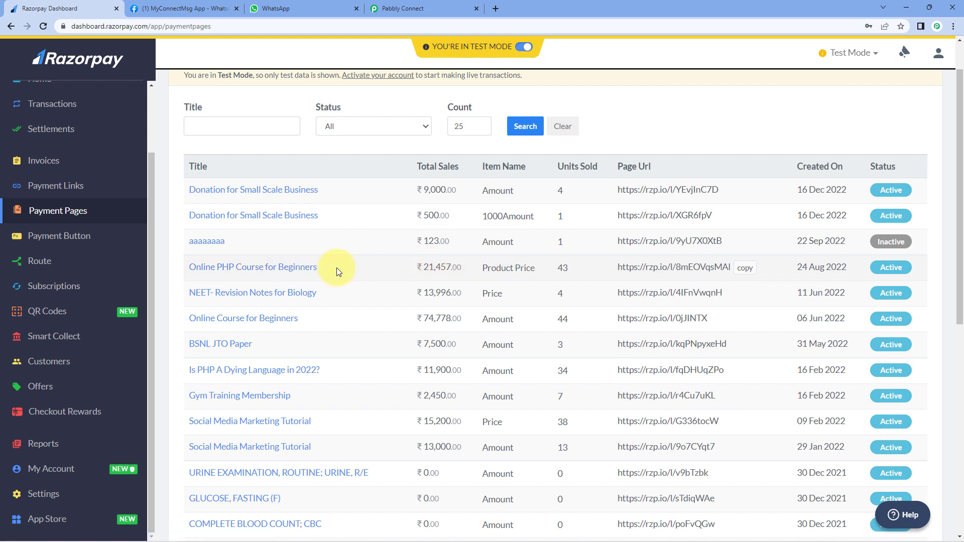
{"action": "left_click", "coordinate": [751, 273]}
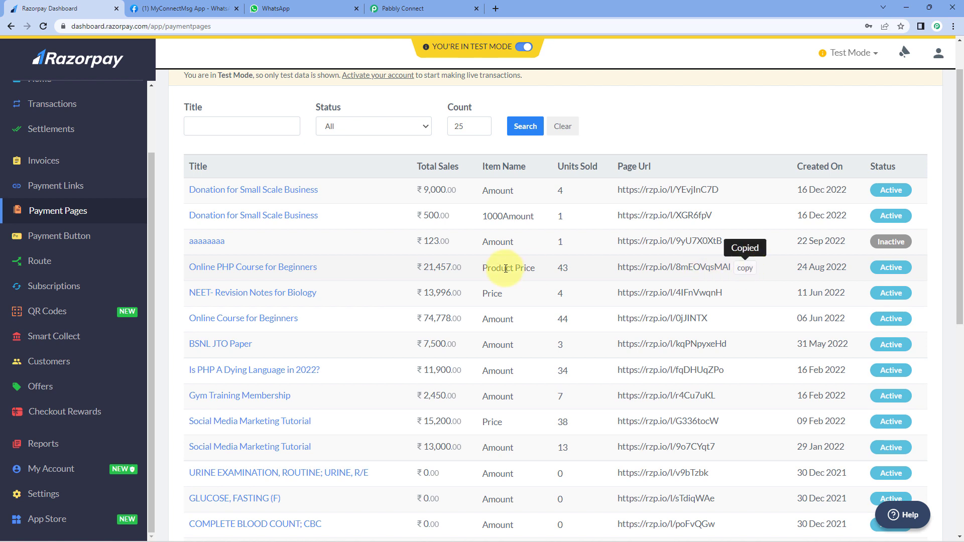
{"action": "left_click", "coordinate": [494, 8]}
{"action": "key", "text": "ctrl+v"}
{"action": "key", "text": "Return"}
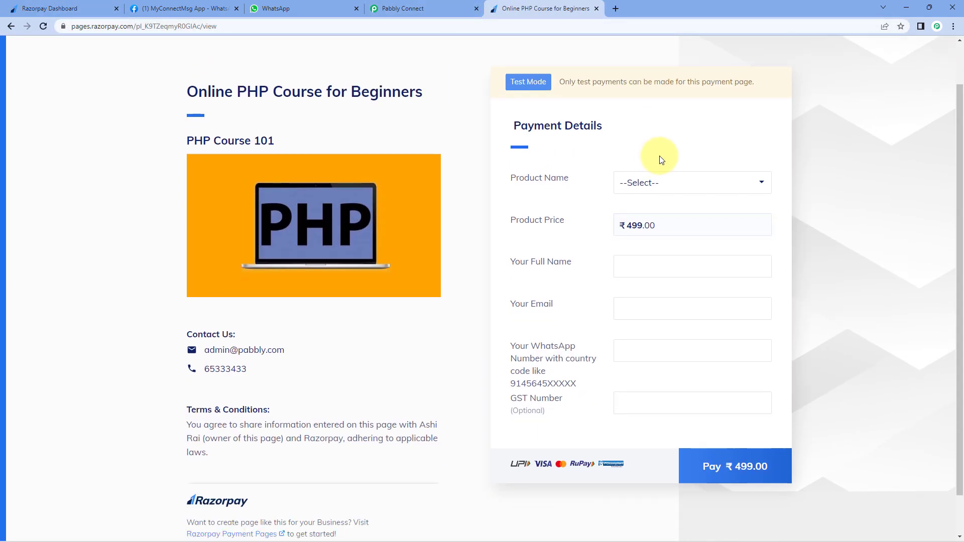
- Select Online PHP Course for Beginners as the product and enter the buyer's full name
{"action": "left_click", "coordinate": [681, 179]}
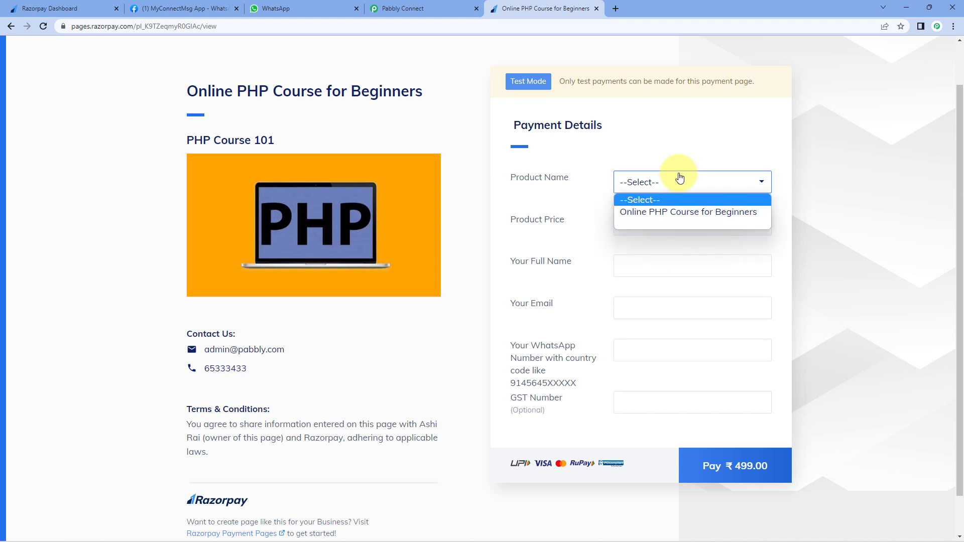
{"action": "left_click", "coordinate": [647, 213]}
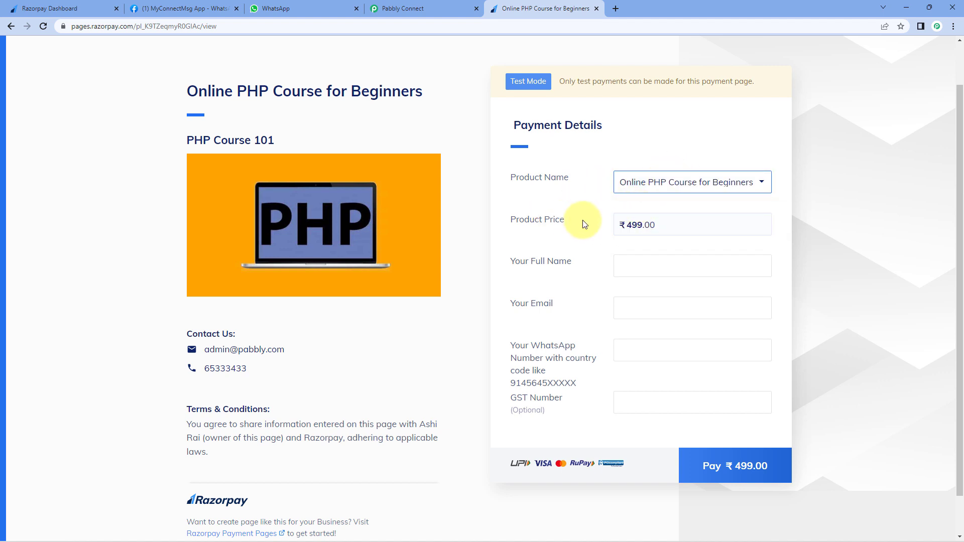
{"action": "left_click", "coordinate": [645, 265]}
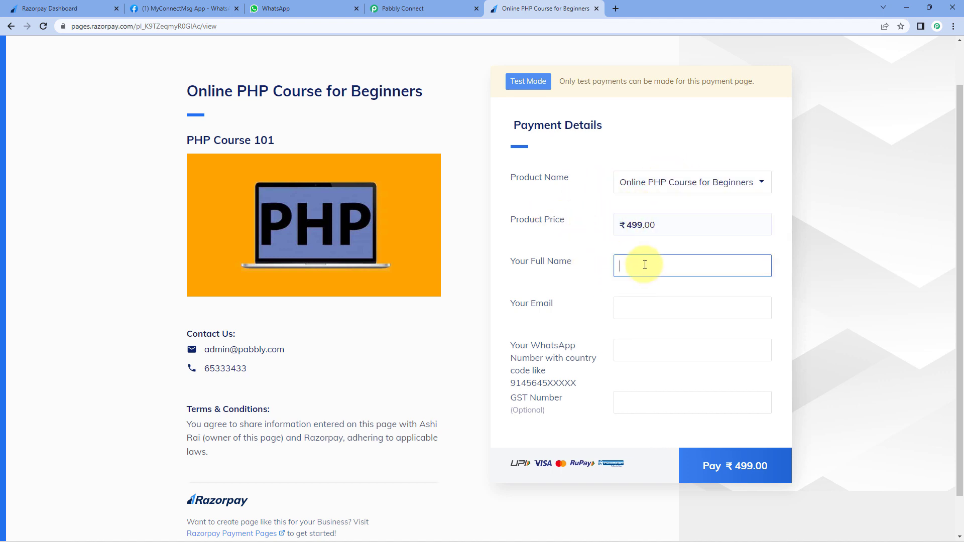
{"action": "type", "text": "Dummy USe"}
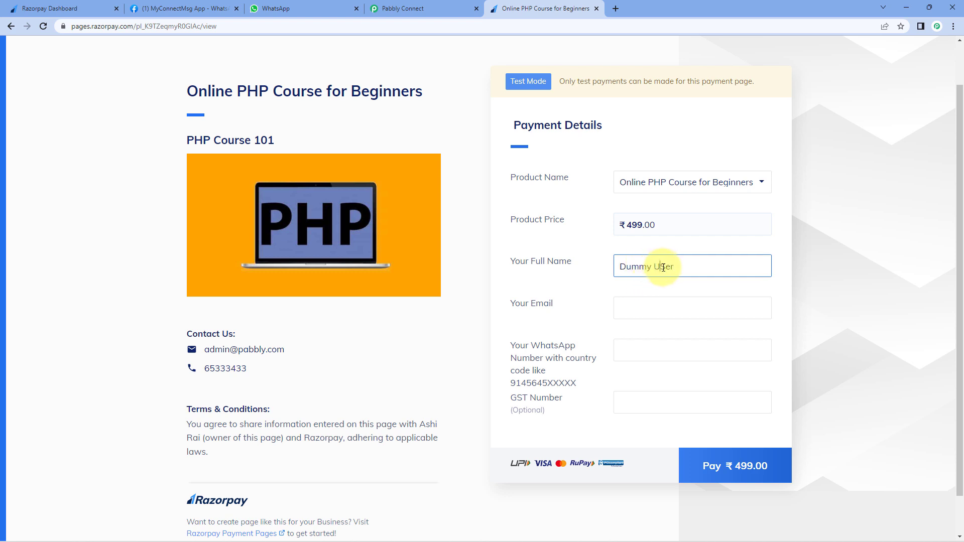
{"action": "left_click", "coordinate": [663, 268]}
{"action": "key", "text": "BackSpace"}
{"action": "type", "text": "s"}
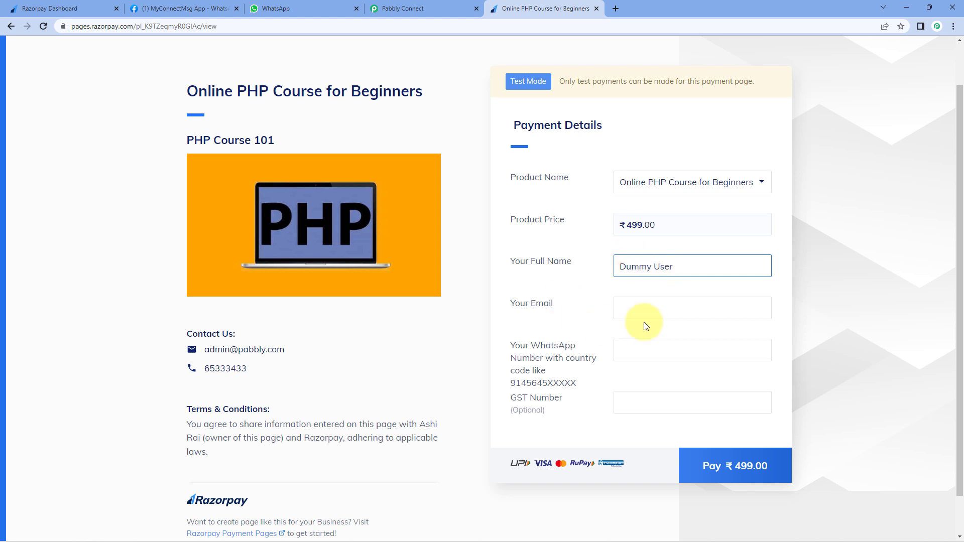
- Enter the buyer's e-mail and WhatsApp number, then proceed to pay ₹499.00
{"action": "left_click", "coordinate": [645, 309]}
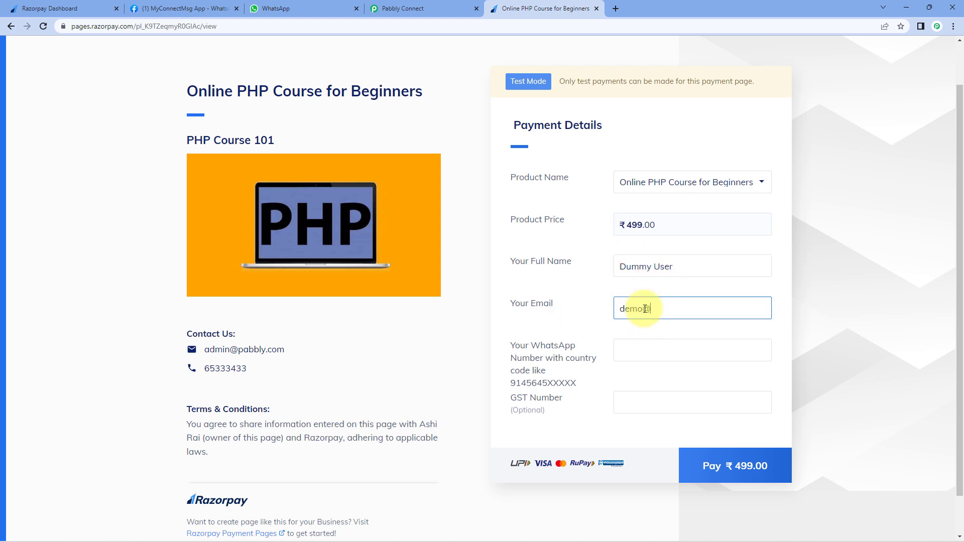
{"action": "left_click", "coordinate": [637, 348]}
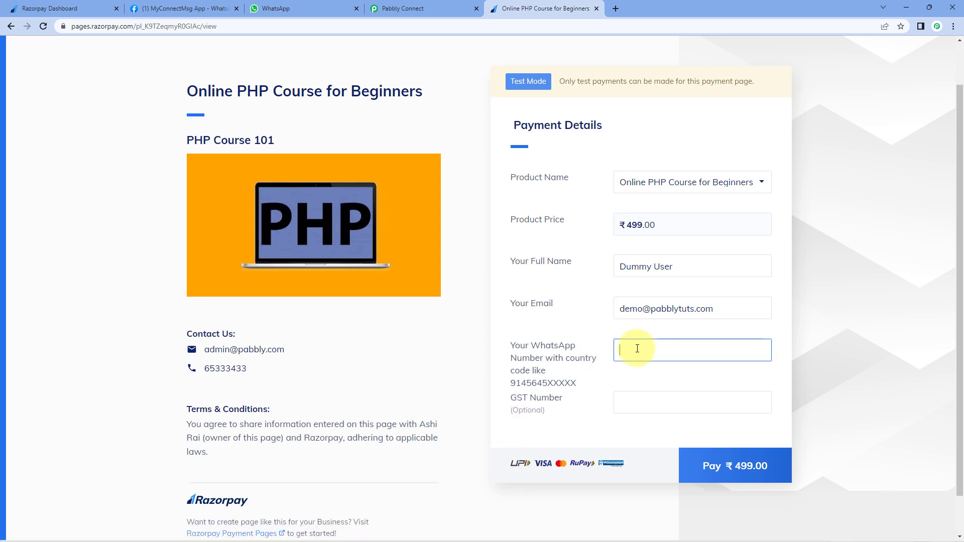
{"action": "type", "text": "934"}
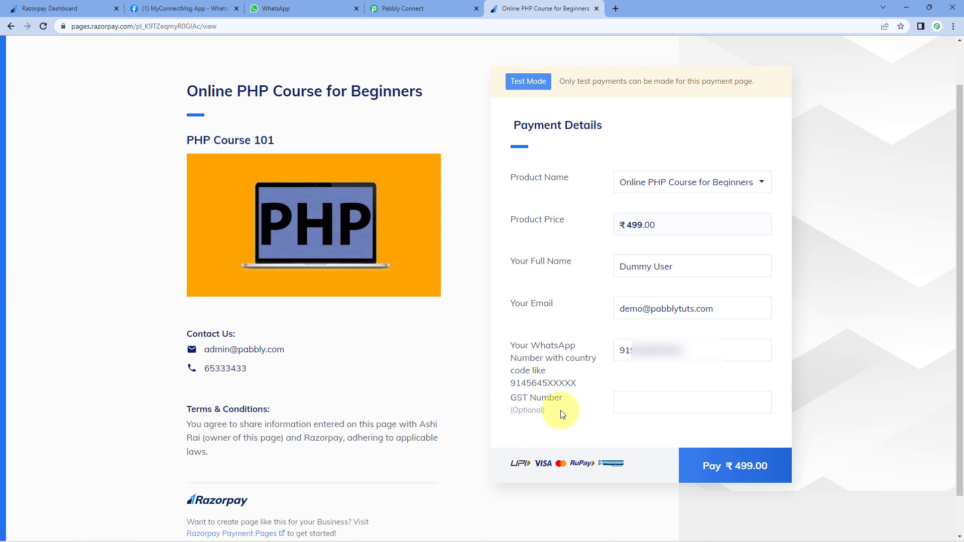
{"action": "left_click", "coordinate": [717, 460]}
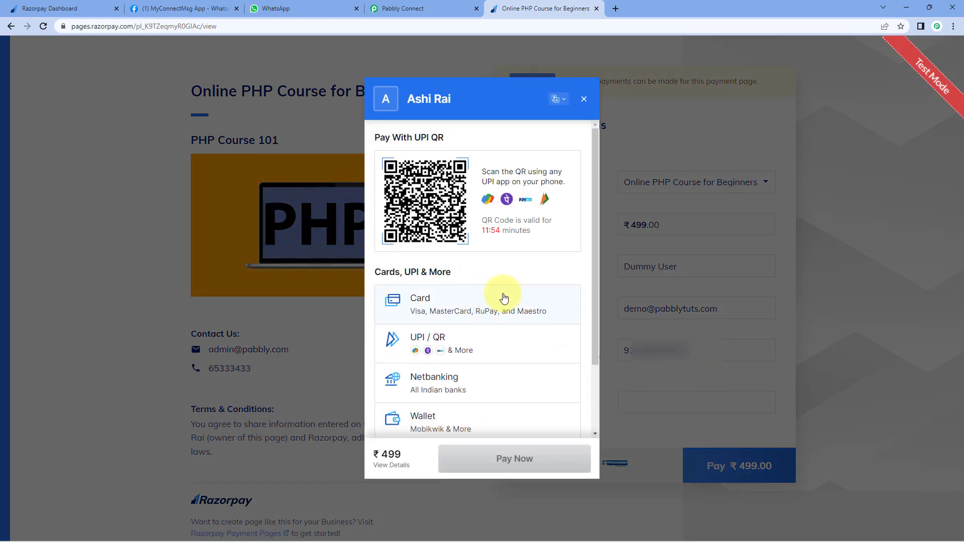
- Pay by card, entering the test card number, expiry, holder name and CVV 123
{"action": "left_click", "coordinate": [488, 310]}
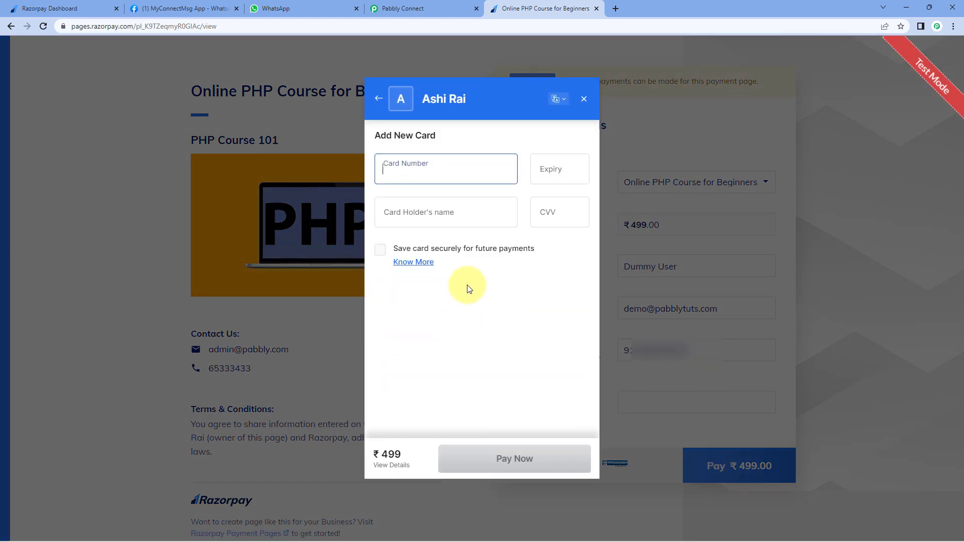
{"action": "type", "text": "41"}
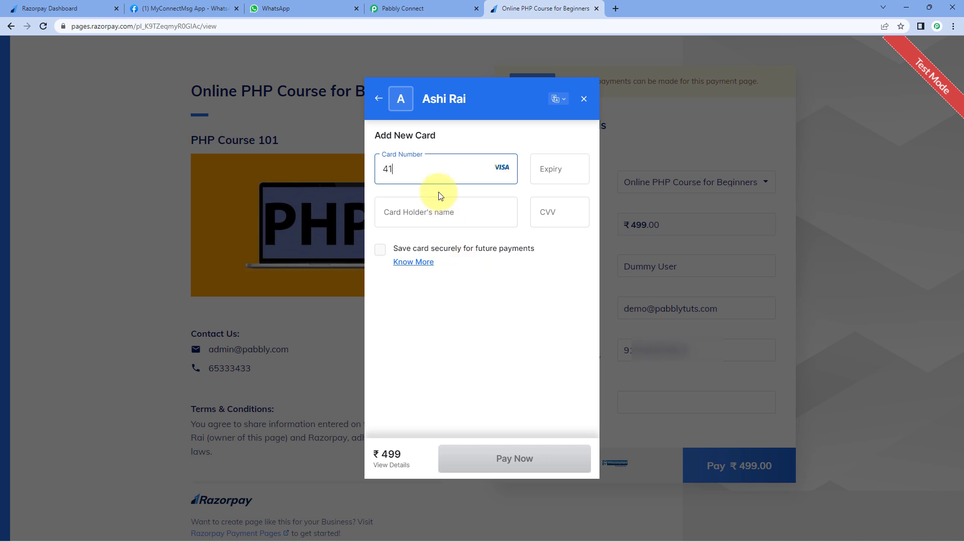
{"action": "type", "text": "111111111111111225"}
{"action": "left_click", "coordinate": [442, 209]}
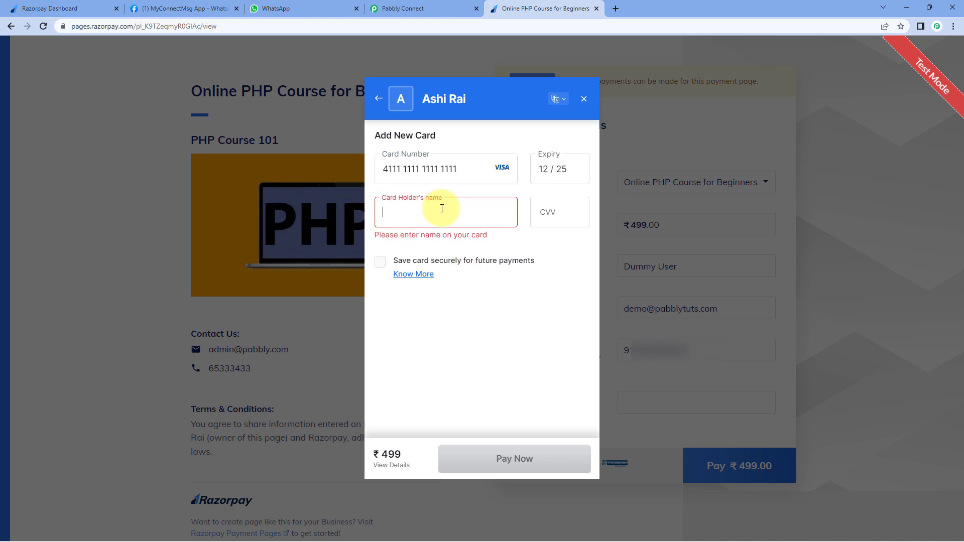
{"action": "type", "text": "Dummy User"}
{"action": "key", "text": "Tab"}
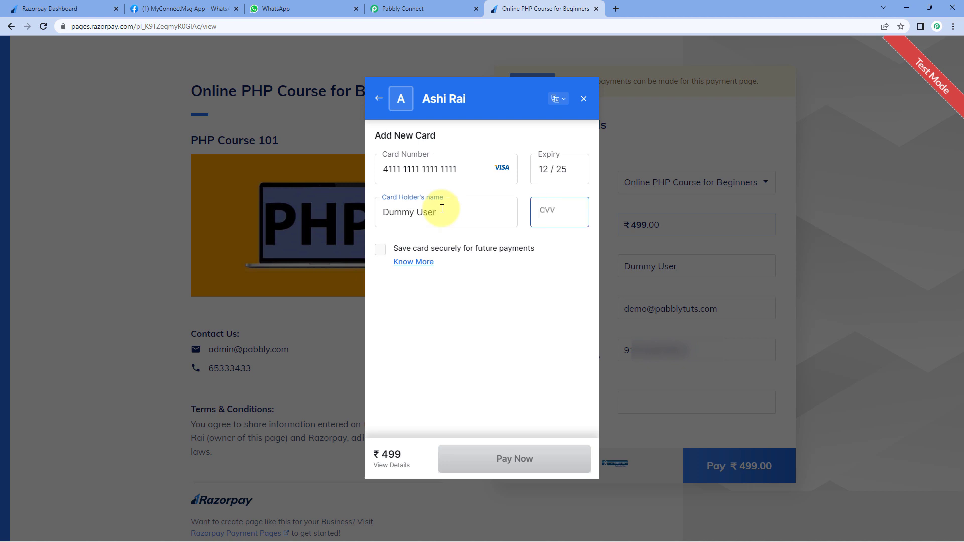
{"action": "type", "text": "123"}
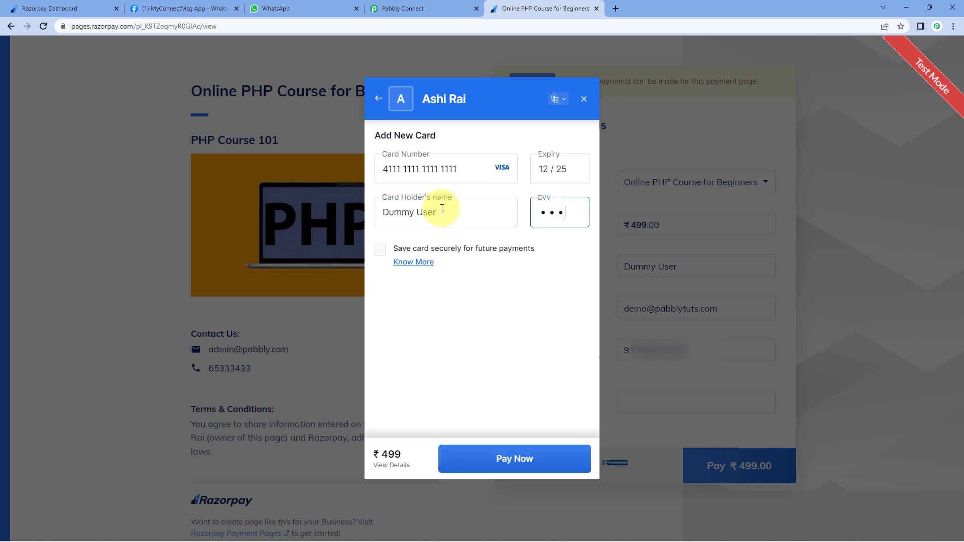
- Submit the ₹499 payment without saving the card and mark it successful
{"action": "left_click", "coordinate": [522, 469]}
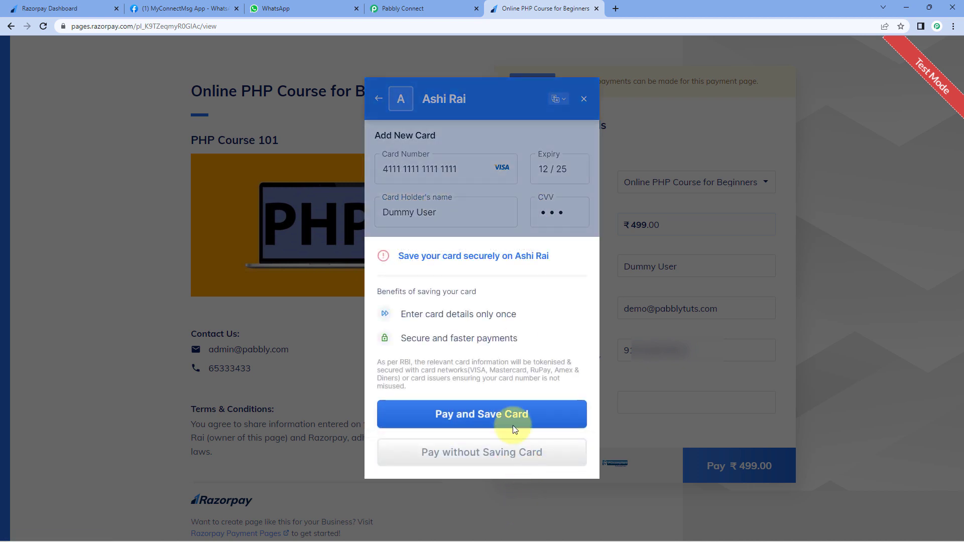
{"action": "left_click", "coordinate": [520, 452]}
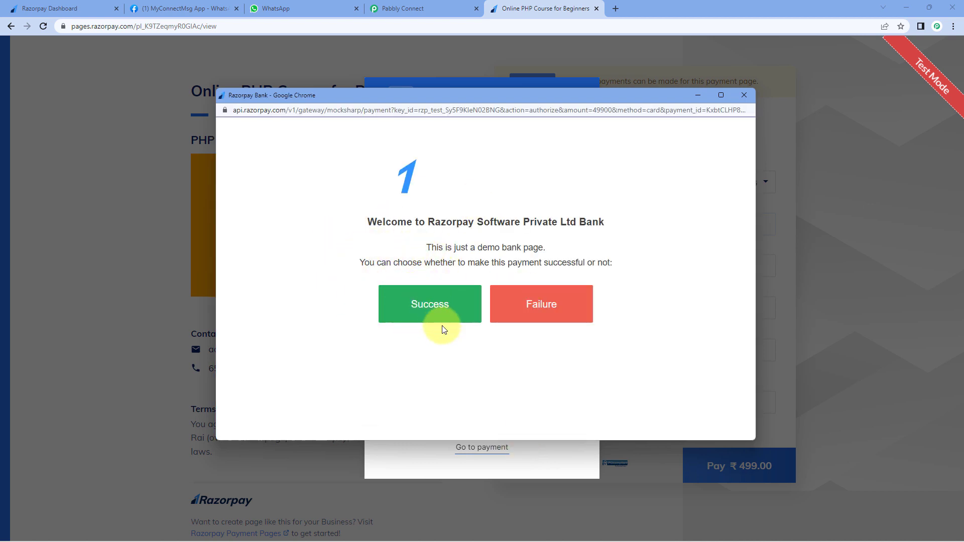
{"action": "left_click", "coordinate": [419, 309]}
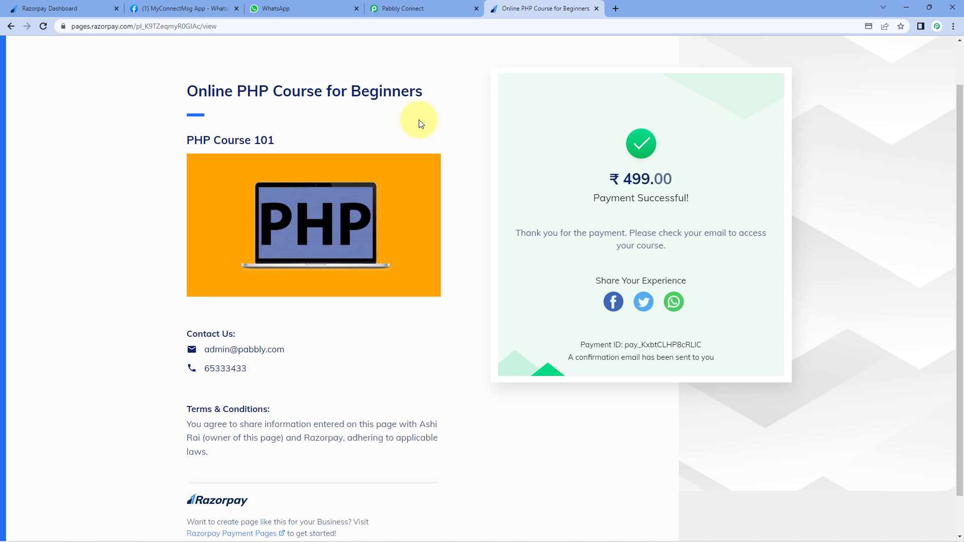
{"action": "left_click", "coordinate": [435, 8]}
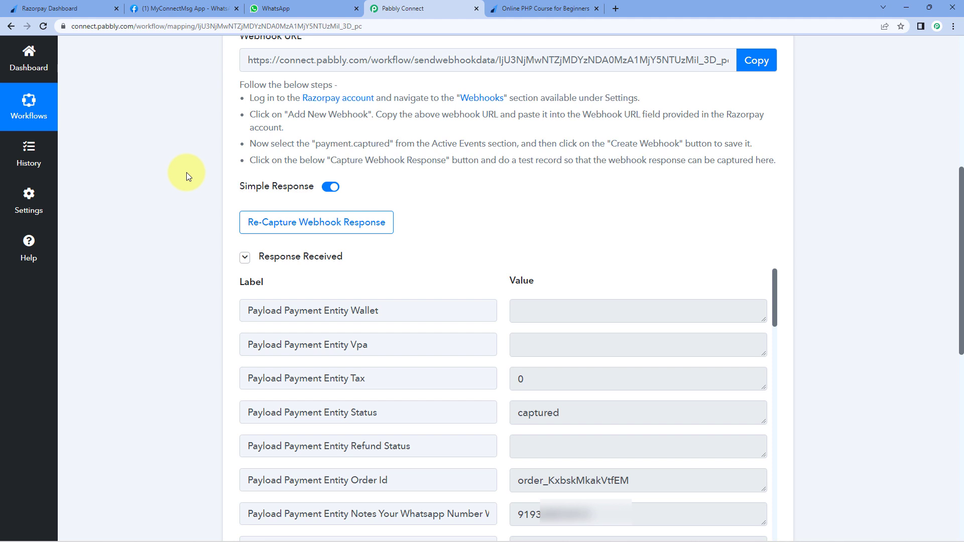
{"action": "scroll", "coordinate": [185, 173], "scroll_direction": "up", "scroll_amount": 1}
{"action": "scroll", "coordinate": [185, 173], "scroll_direction": "down", "scroll_amount": 3}
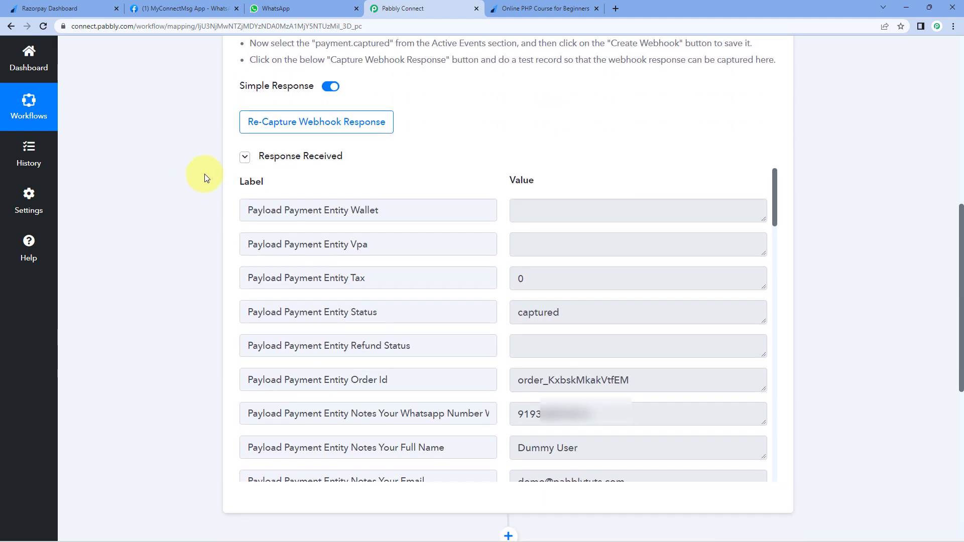
{"action": "scroll", "coordinate": [503, 189], "scroll_direction": "down", "scroll_amount": 1}
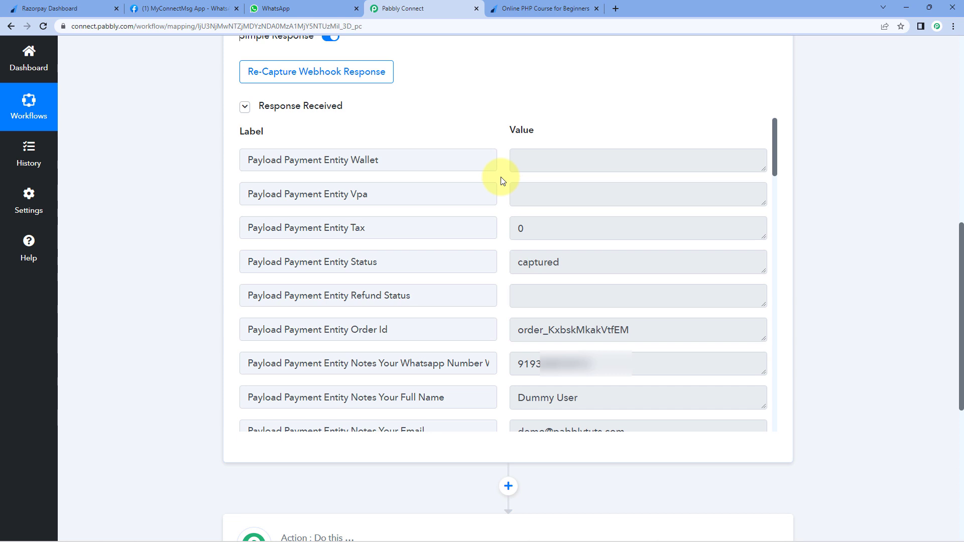
{"action": "double_click", "coordinate": [519, 366]}
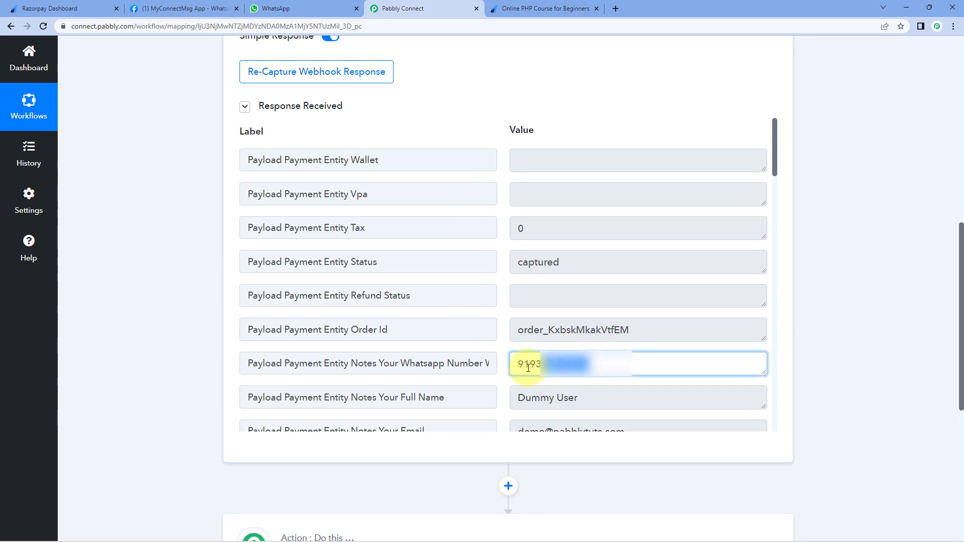
{"action": "left_click", "coordinate": [504, 330]}
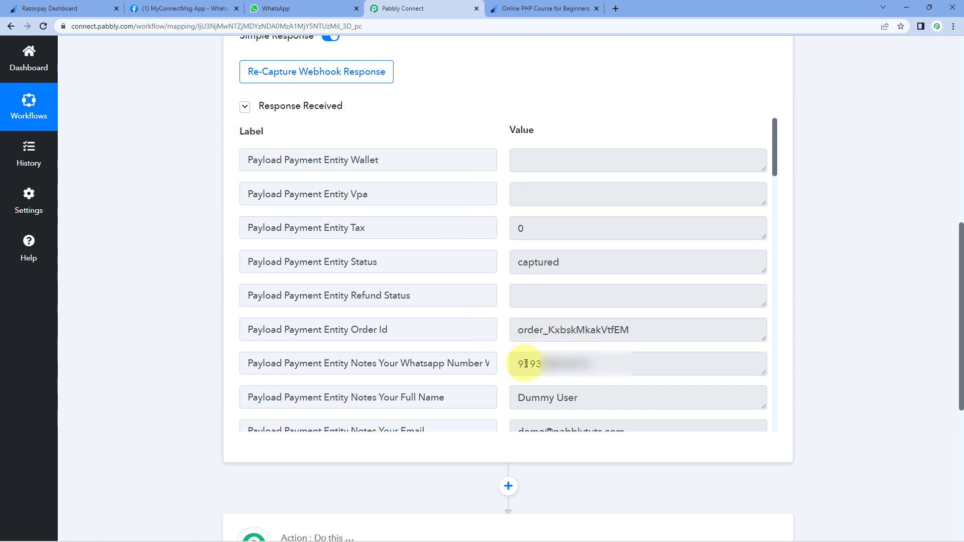
{"action": "left_click", "coordinate": [517, 8]}
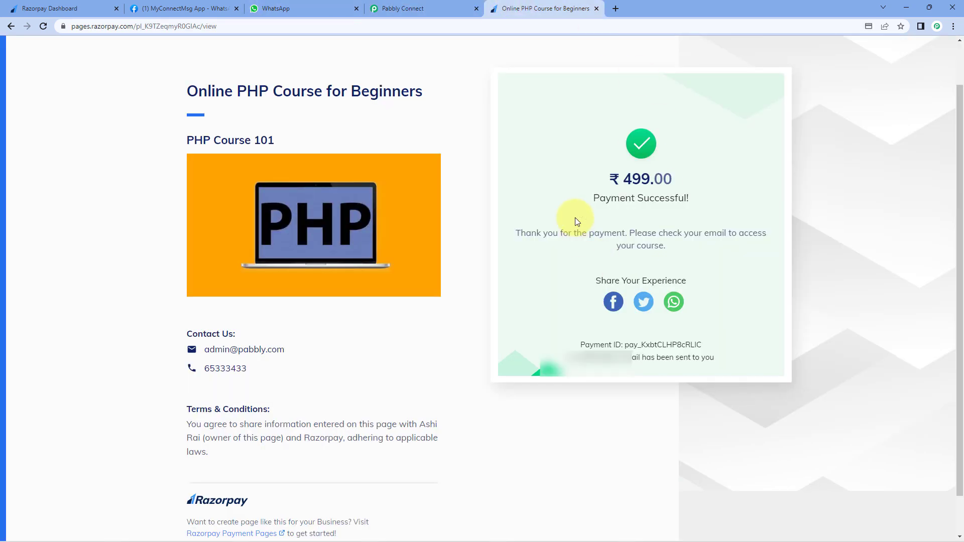
{"action": "left_click", "coordinate": [394, 8]}
{"action": "left_click_drag", "start_coordinate": [589, 398], "coordinate": [519, 397]}
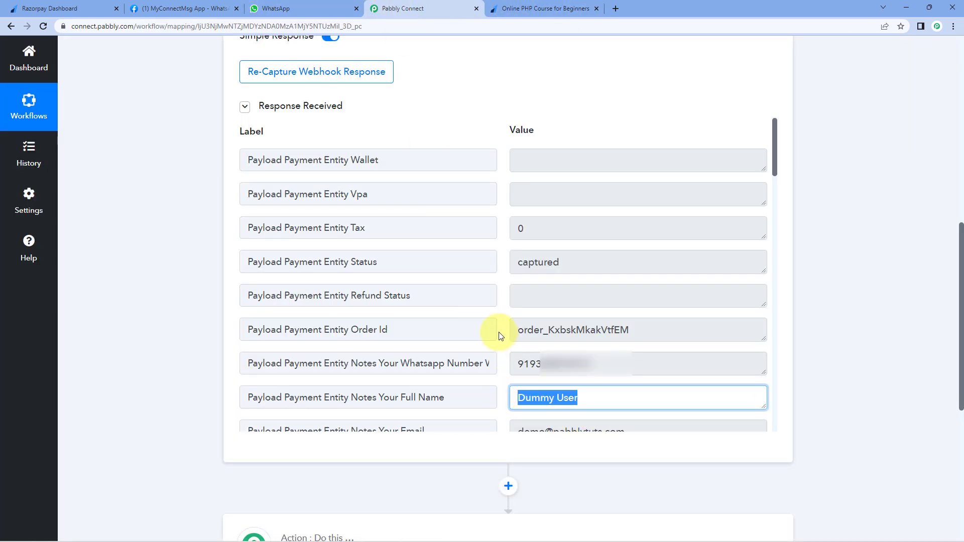
{"action": "scroll", "coordinate": [502, 321], "scroll_direction": "down", "scroll_amount": 4}
{"action": "left_click_drag", "start_coordinate": [656, 231], "coordinate": [525, 231]}
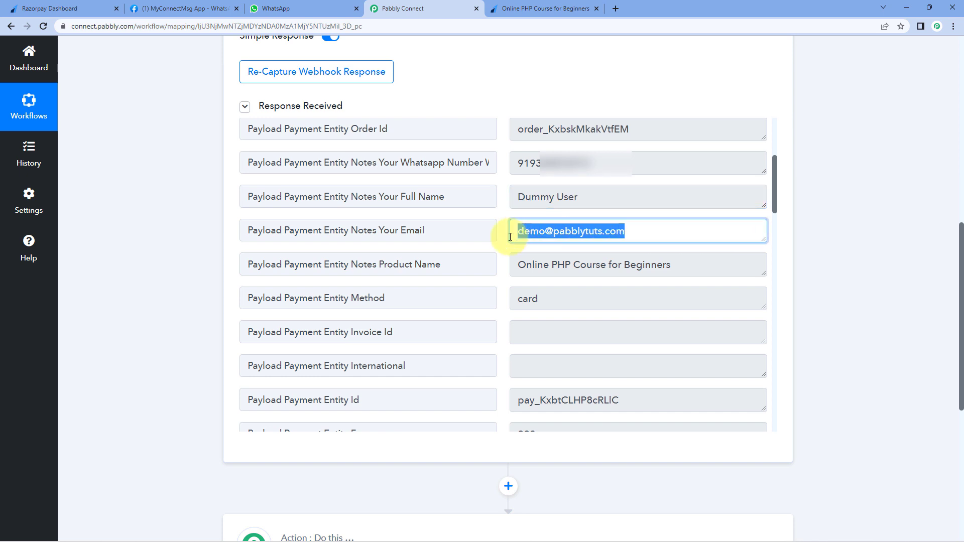
{"action": "left_click_drag", "start_coordinate": [515, 264], "coordinate": [678, 264]}
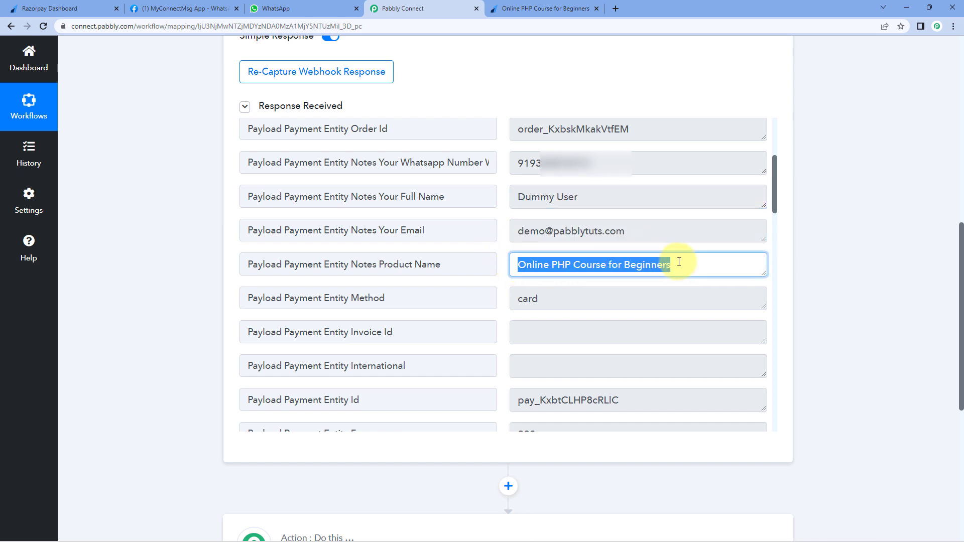
{"action": "left_click", "coordinate": [494, 239]}
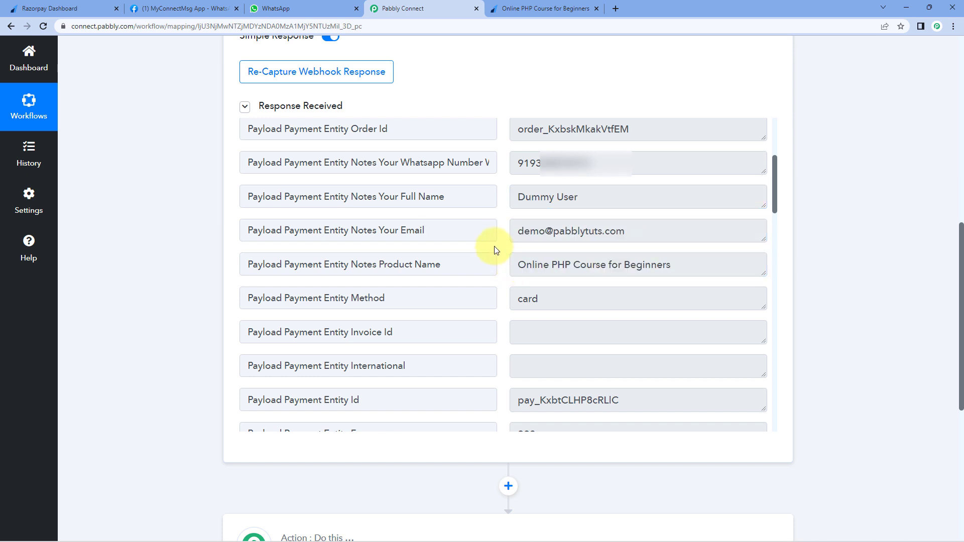
{"action": "left_click_drag", "start_coordinate": [570, 302], "coordinate": [471, 300]}
{"action": "left_click", "coordinate": [498, 281]}
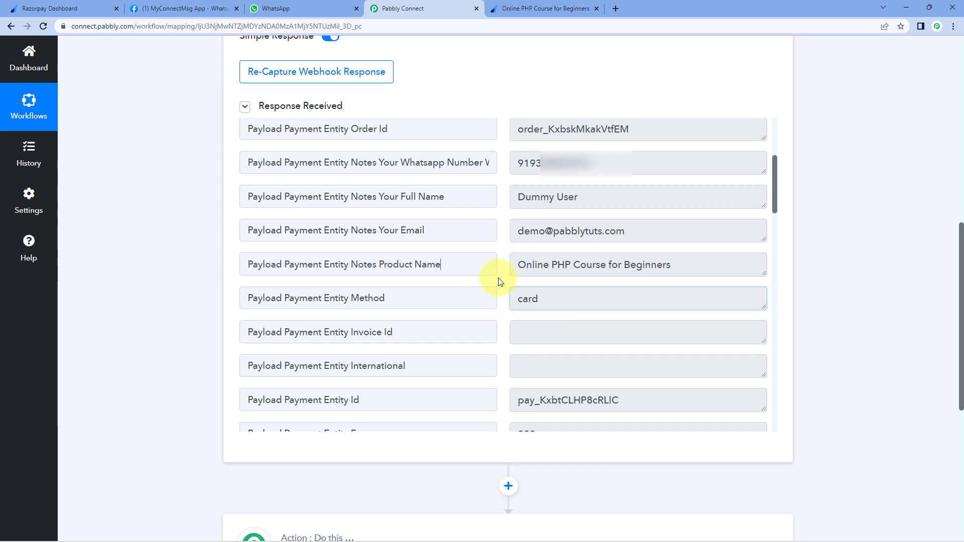
{"action": "scroll", "coordinate": [502, 262], "scroll_direction": "down", "scroll_amount": 5}
{"action": "scroll", "coordinate": [500, 264], "scroll_direction": "down", "scroll_amount": 3}
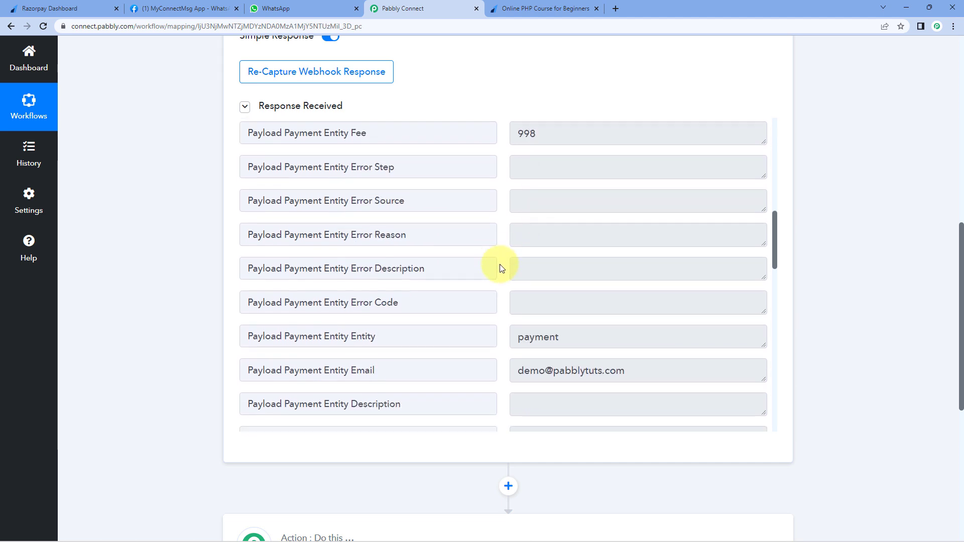
{"action": "scroll", "coordinate": [500, 268], "scroll_direction": "down", "scroll_amount": 7}
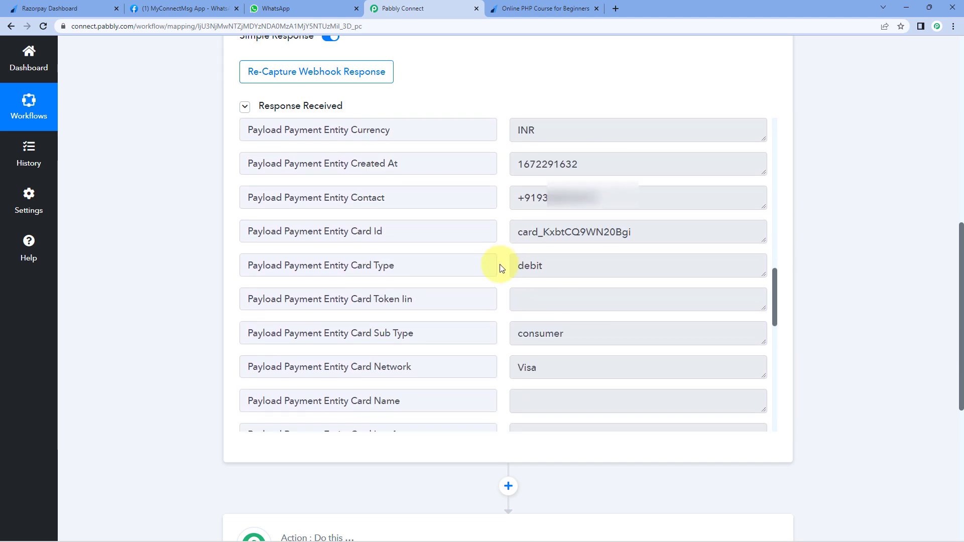
{"action": "scroll", "coordinate": [500, 268], "scroll_direction": "down", "scroll_amount": 7}
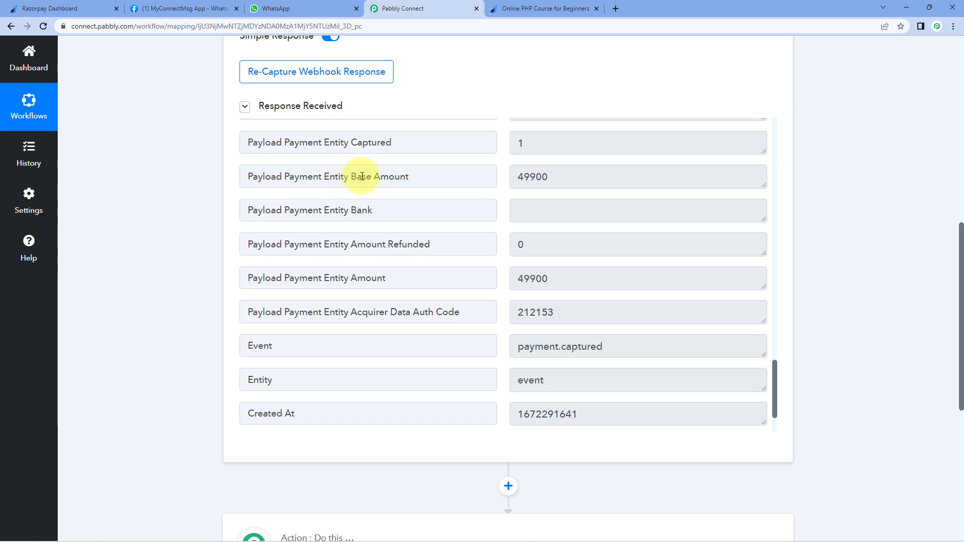
{"action": "left_click_drag", "start_coordinate": [616, 182], "coordinate": [509, 189]}
{"action": "left_click", "coordinate": [496, 189]}
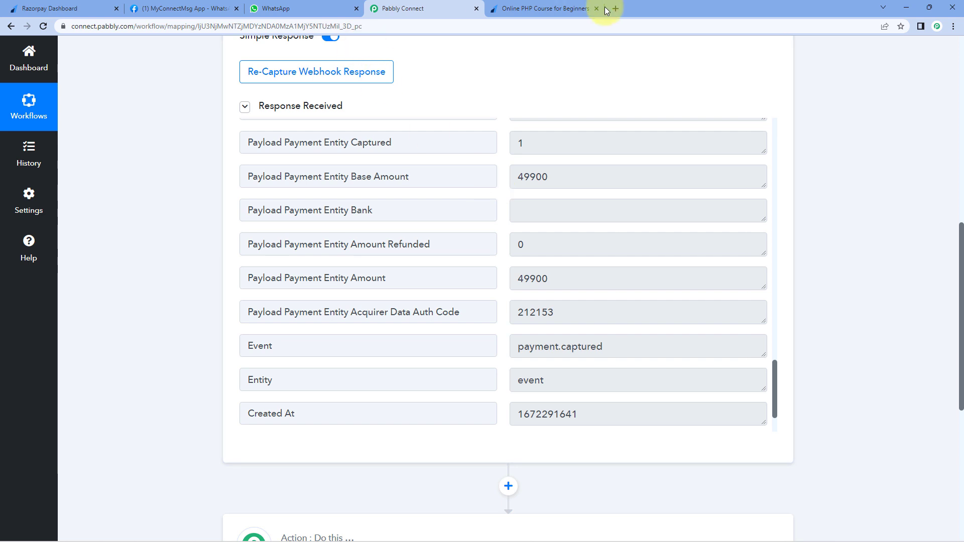
- Compare the ₹ 499.00 paid amount with the captured Base Amount 49900 in Pabbly
{"action": "left_click", "coordinate": [576, 8]}
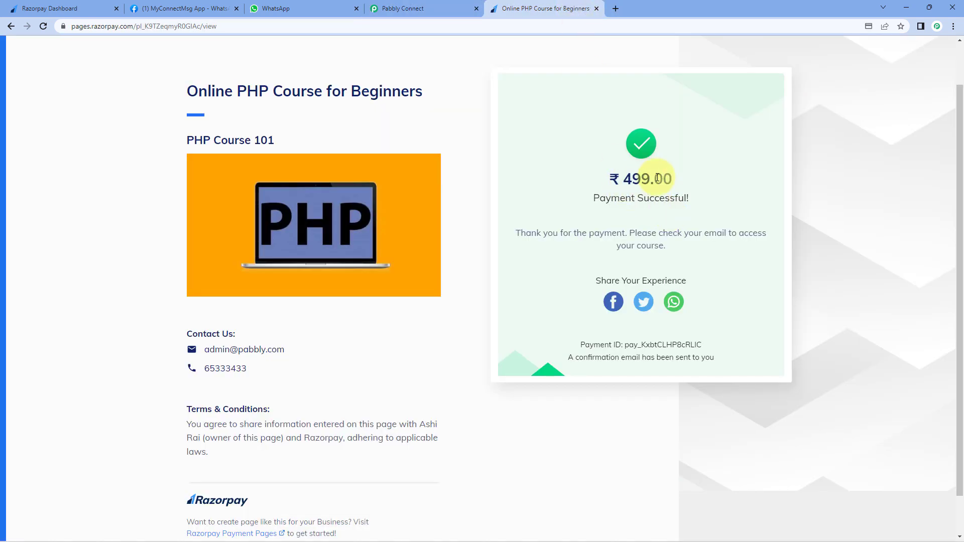
{"action": "left_click", "coordinate": [397, 8]}
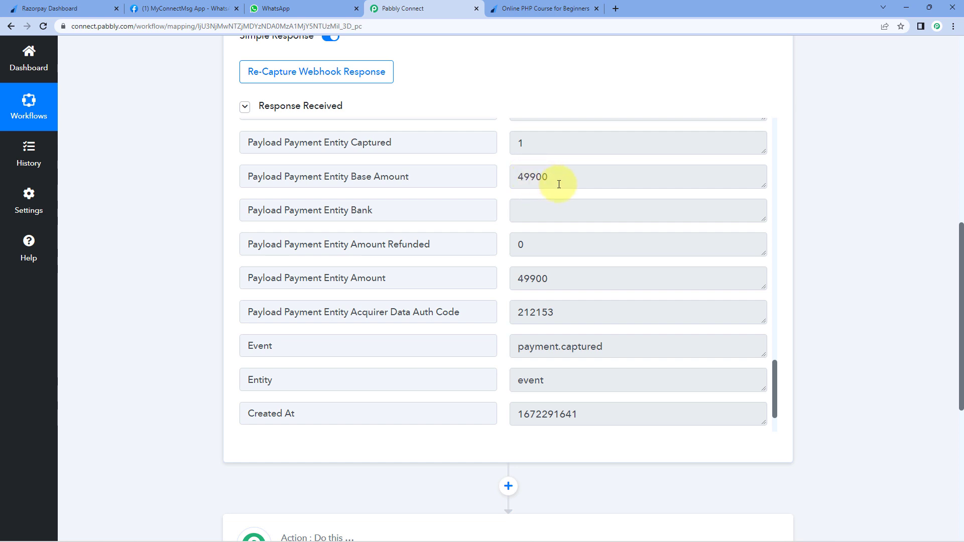
{"action": "left_click", "coordinate": [510, 6]}
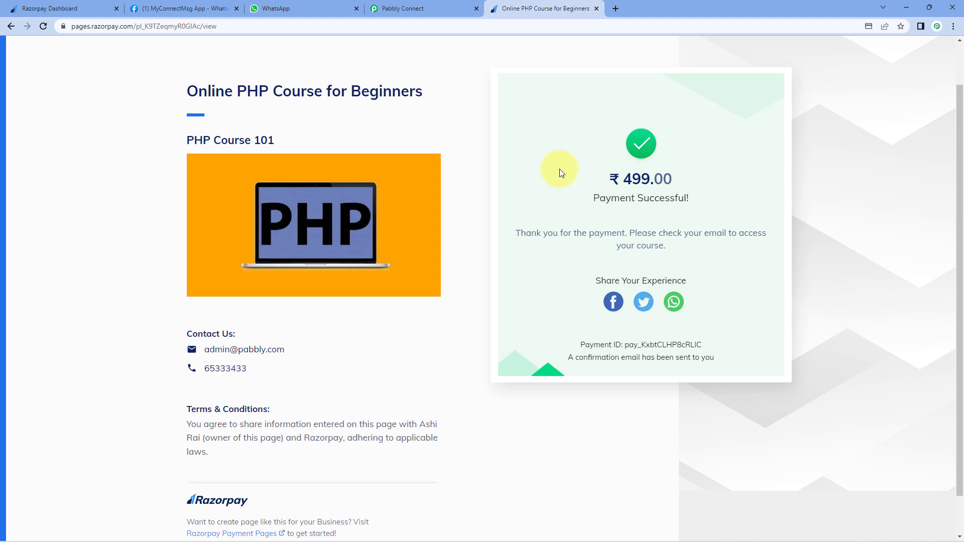
{"action": "double_click", "coordinate": [654, 182]}
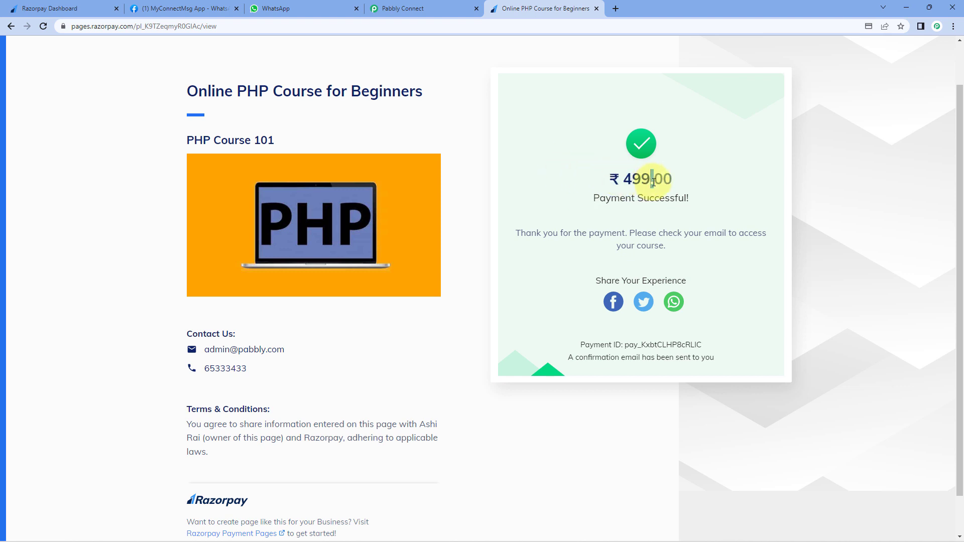
{"action": "left_click", "coordinate": [427, 7]}
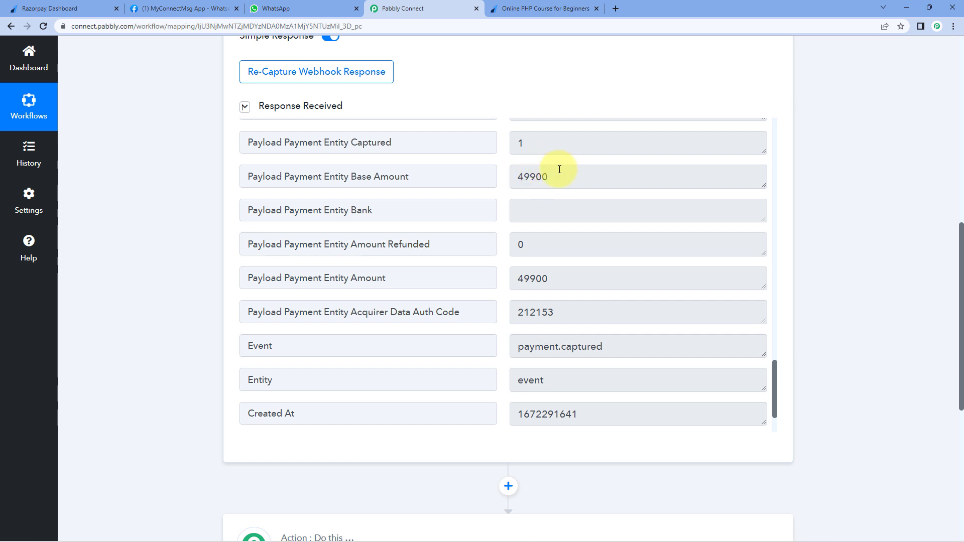
{"action": "left_click_drag", "start_coordinate": [552, 176], "coordinate": [506, 176]}
{"action": "left_click", "coordinate": [505, 177]}
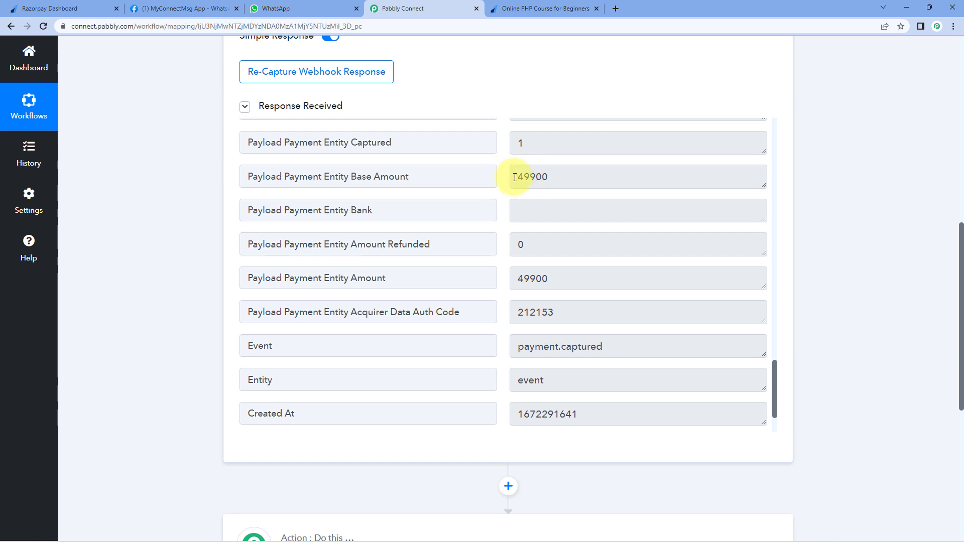
{"action": "left_click_drag", "start_coordinate": [508, 177], "coordinate": [559, 178]}
{"action": "left_click", "coordinate": [559, 177]}
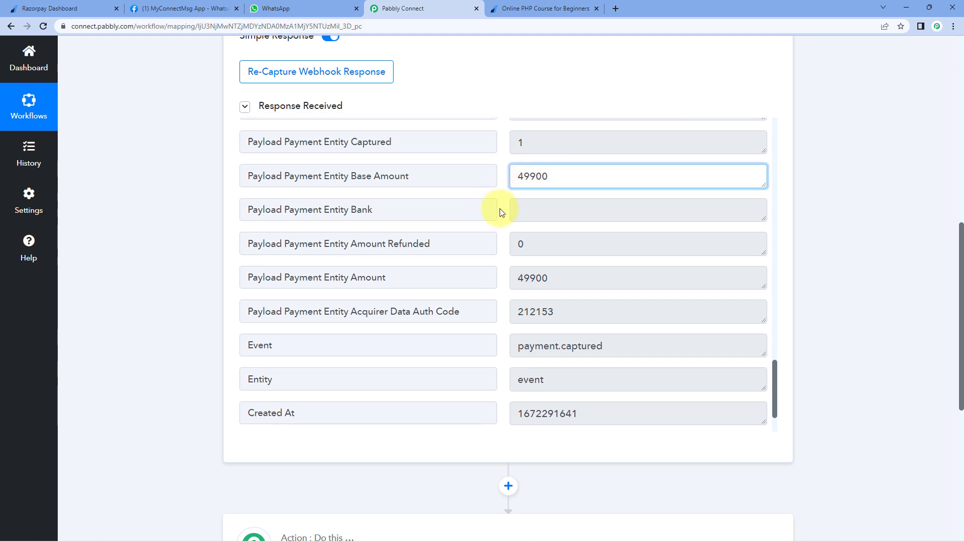
{"action": "scroll", "coordinate": [499, 210], "scroll_direction": "down", "scroll_amount": 3}
{"action": "scroll", "coordinate": [499, 209], "scroll_direction": "up", "scroll_amount": 15}
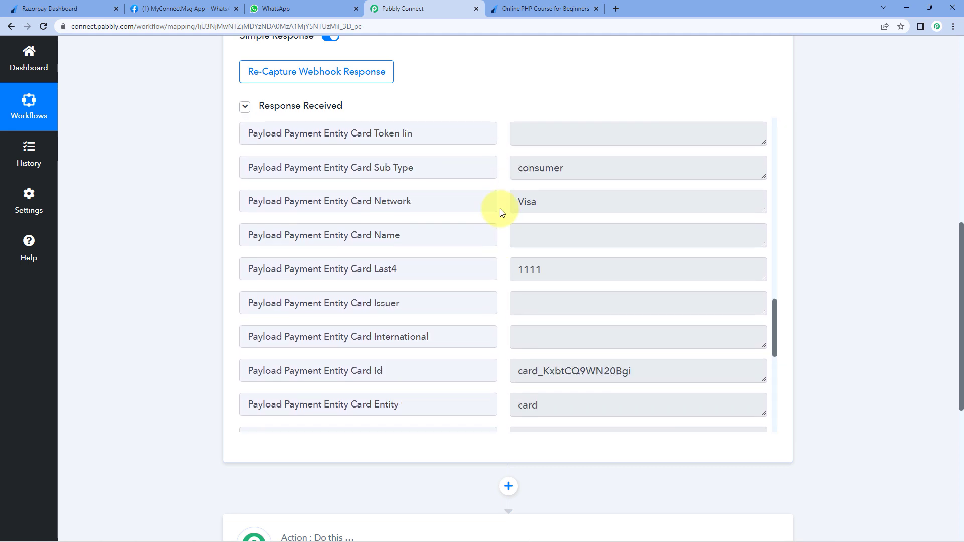
{"action": "scroll", "coordinate": [499, 209], "scroll_direction": "up", "scroll_amount": 14}
{"action": "left_click_drag", "start_coordinate": [683, 344], "coordinate": [504, 350]}
{"action": "left_click", "coordinate": [504, 350]}
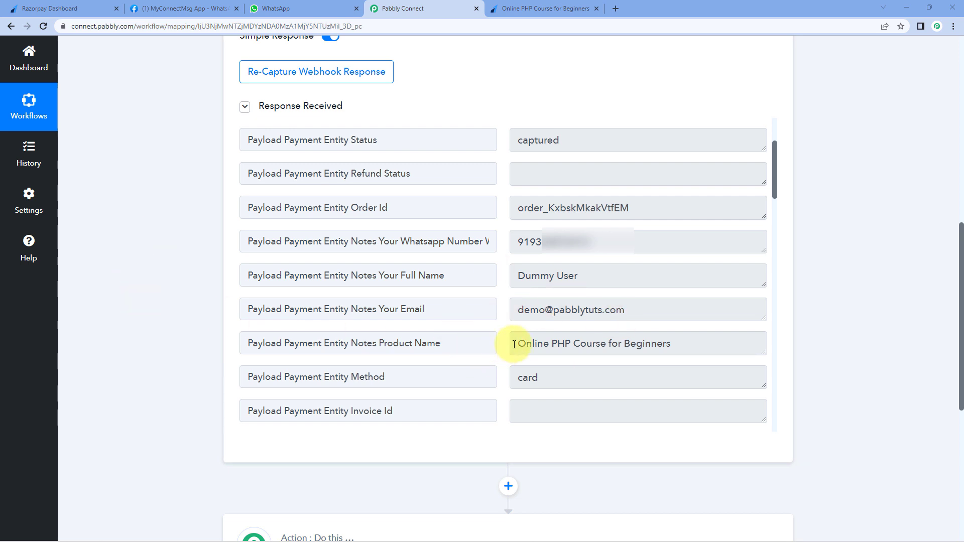
{"action": "left_click_drag", "start_coordinate": [515, 345], "coordinate": [672, 344]}
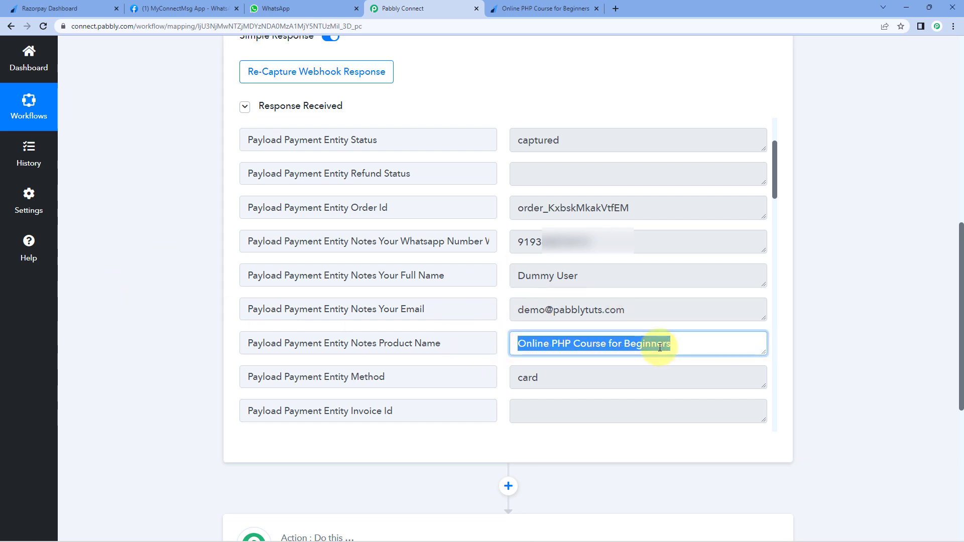
{"action": "left_click", "coordinate": [503, 350]}
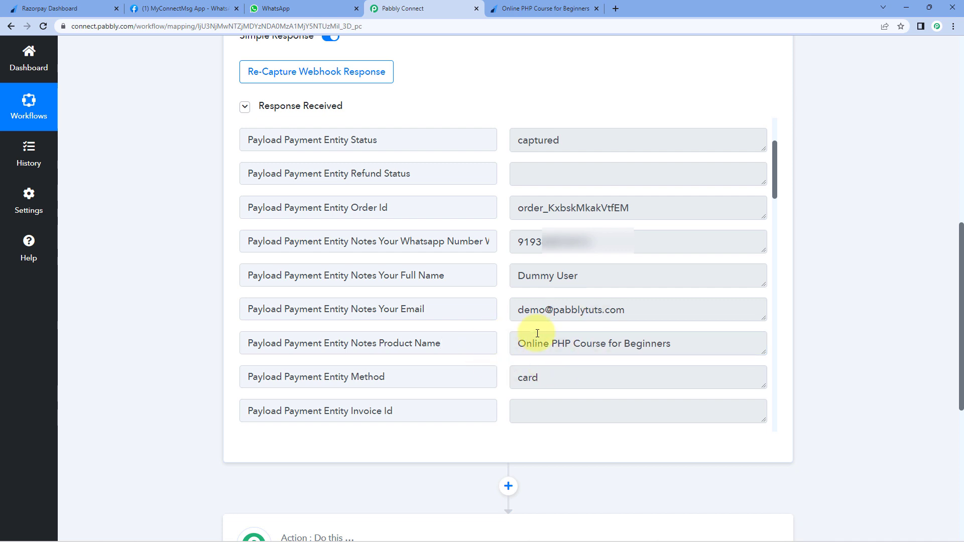
{"action": "scroll", "coordinate": [873, 303], "scroll_direction": "down", "scroll_amount": 1}
{"action": "scroll", "coordinate": [871, 299], "scroll_direction": "down", "scroll_amount": 3}
{"action": "left_click_drag", "start_coordinate": [520, 194], "coordinate": [675, 196]}
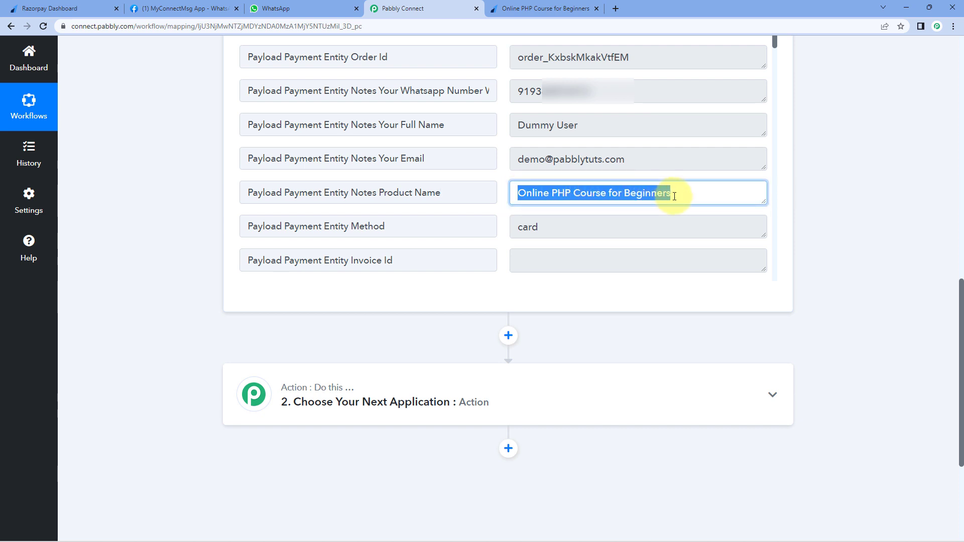
{"action": "left_click", "coordinate": [486, 176]}
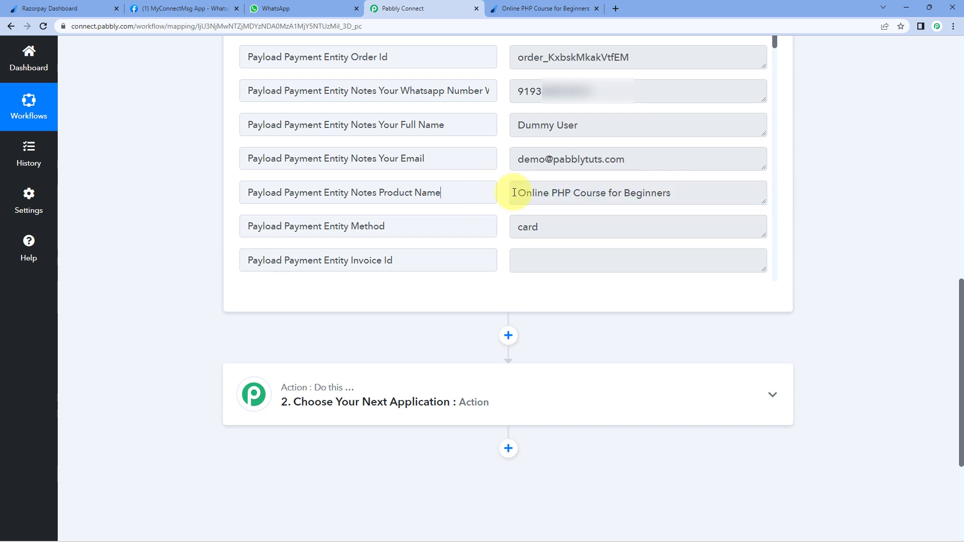
{"action": "left_click_drag", "start_coordinate": [514, 193], "coordinate": [702, 192]}
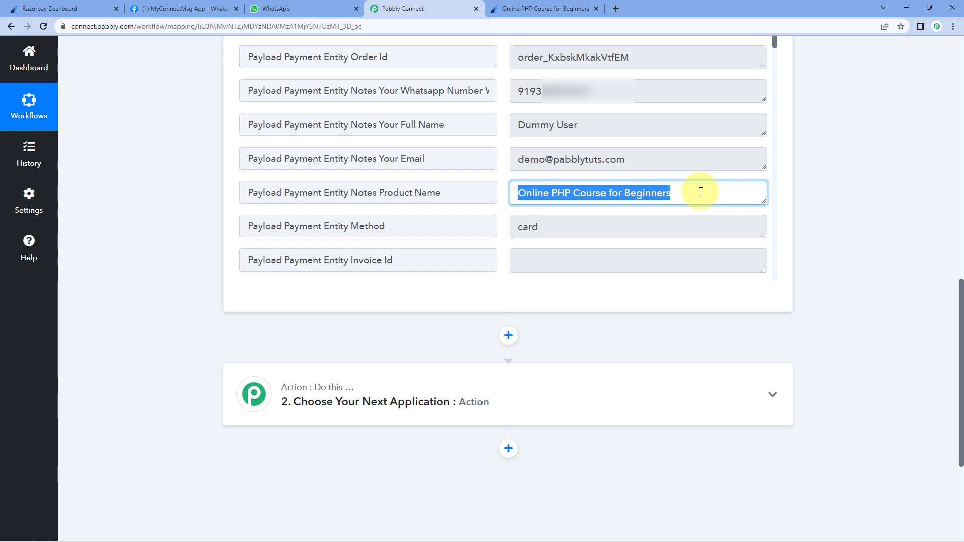
{"action": "left_click", "coordinate": [499, 176]}
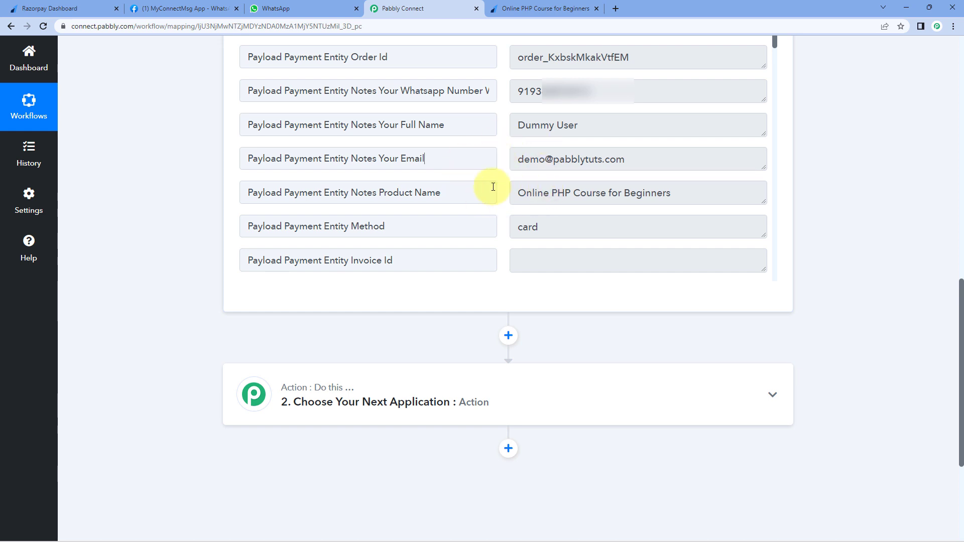
{"action": "scroll", "coordinate": [495, 183], "scroll_direction": "down", "scroll_amount": 5}
{"action": "scroll", "coordinate": [502, 173], "scroll_direction": "up", "scroll_amount": 10}
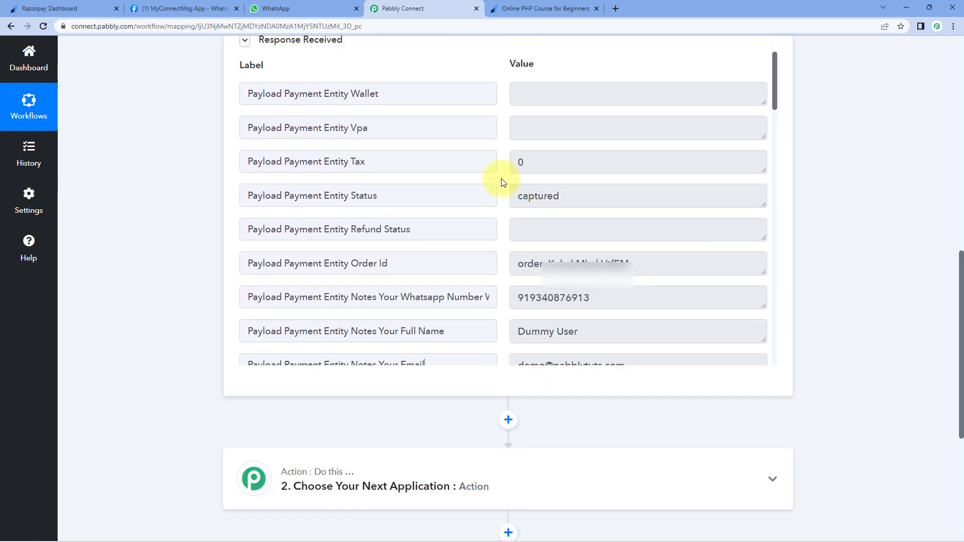
{"action": "scroll", "coordinate": [502, 194], "scroll_direction": "down", "scroll_amount": 12}
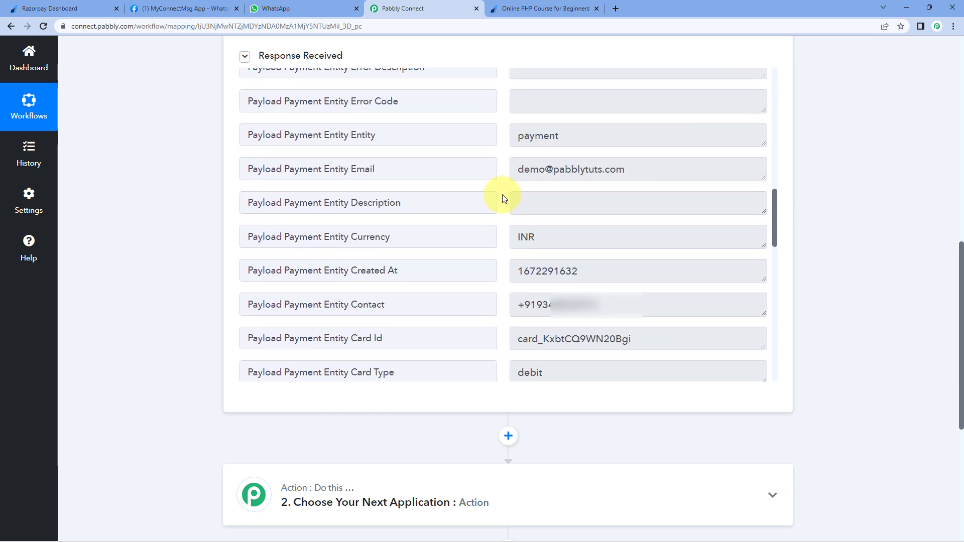
{"action": "scroll", "coordinate": [502, 194], "scroll_direction": "down", "scroll_amount": 12}
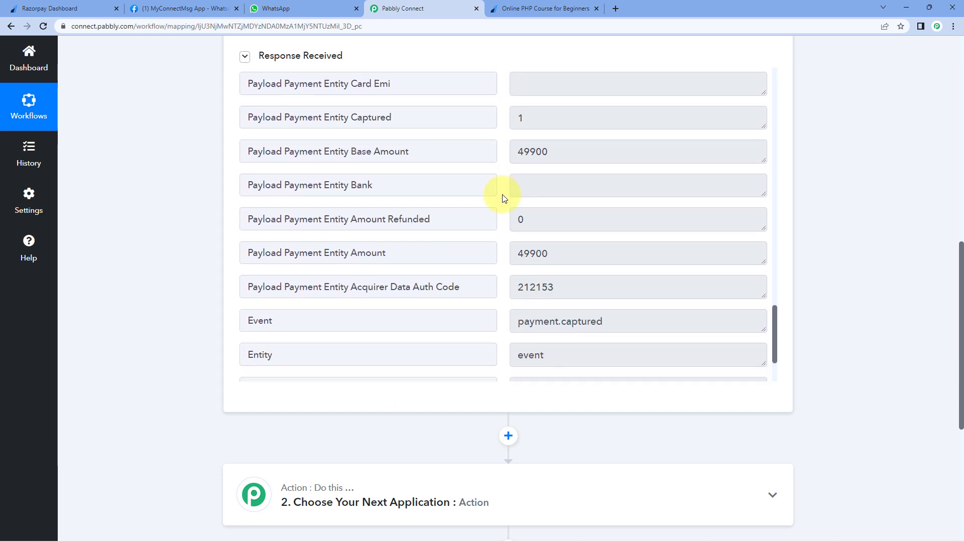
{"action": "scroll", "coordinate": [502, 194], "scroll_direction": "down", "scroll_amount": 1}
{"action": "left_click", "coordinate": [515, 228]}
{"action": "double_click", "coordinate": [507, 228]}
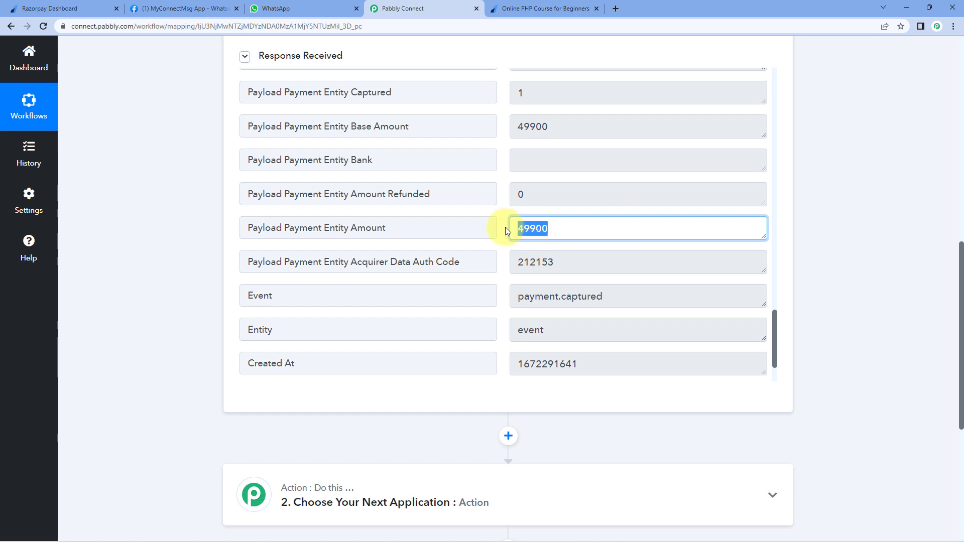
{"action": "left_click", "coordinate": [506, 227]}
{"action": "left_click_drag", "start_coordinate": [515, 229], "coordinate": [559, 233]}
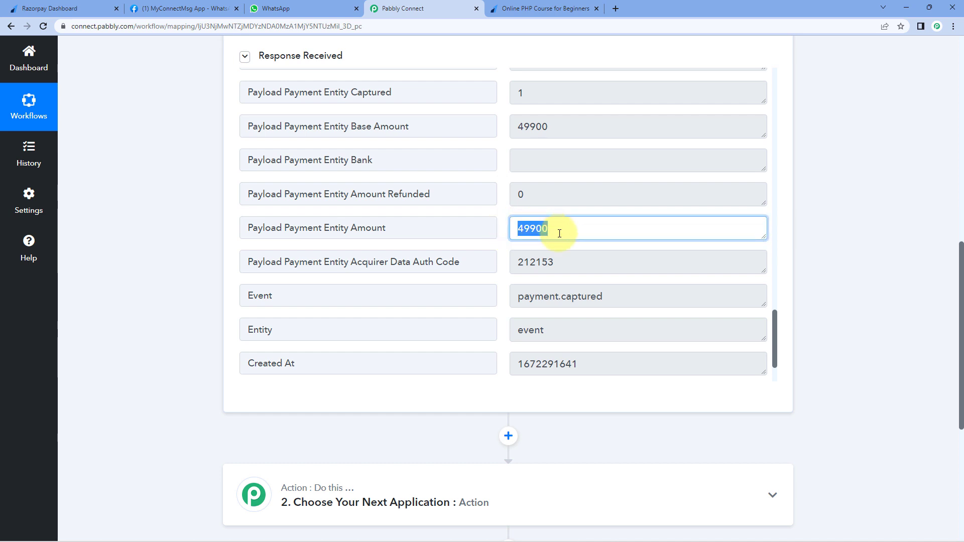
{"action": "left_click", "coordinate": [559, 234]}
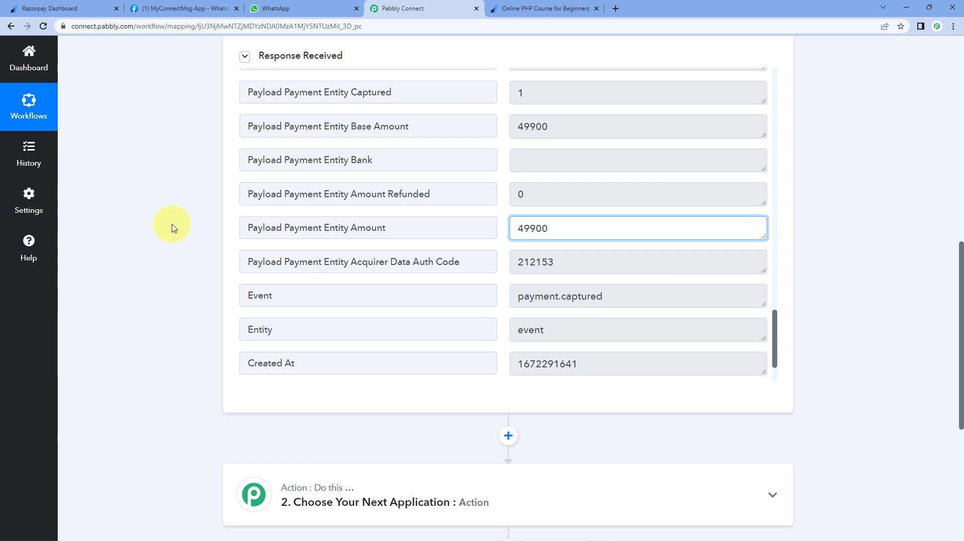
{"action": "scroll", "coordinate": [172, 224], "scroll_direction": "down", "scroll_amount": 6}
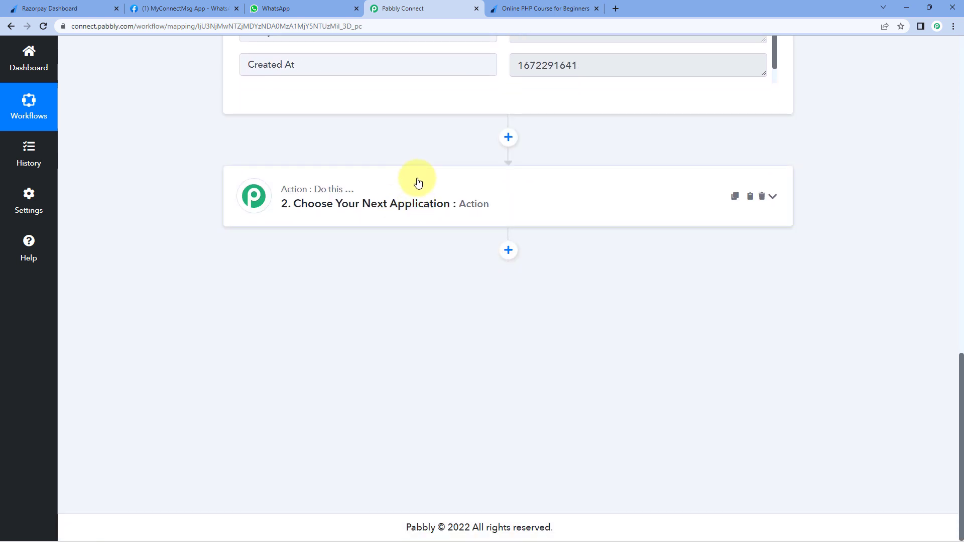
- Add Number Formatter by Pabbly with the Perform Math Operation event and connect it
{"action": "left_click", "coordinate": [408, 177]}
{"action": "left_click", "coordinate": [284, 270]}
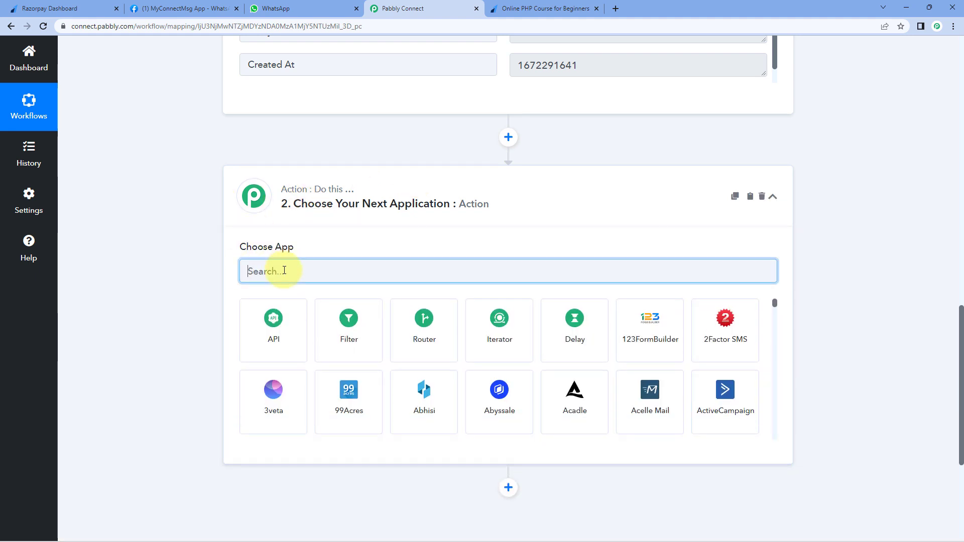
{"action": "type", "text": "Nubm"}
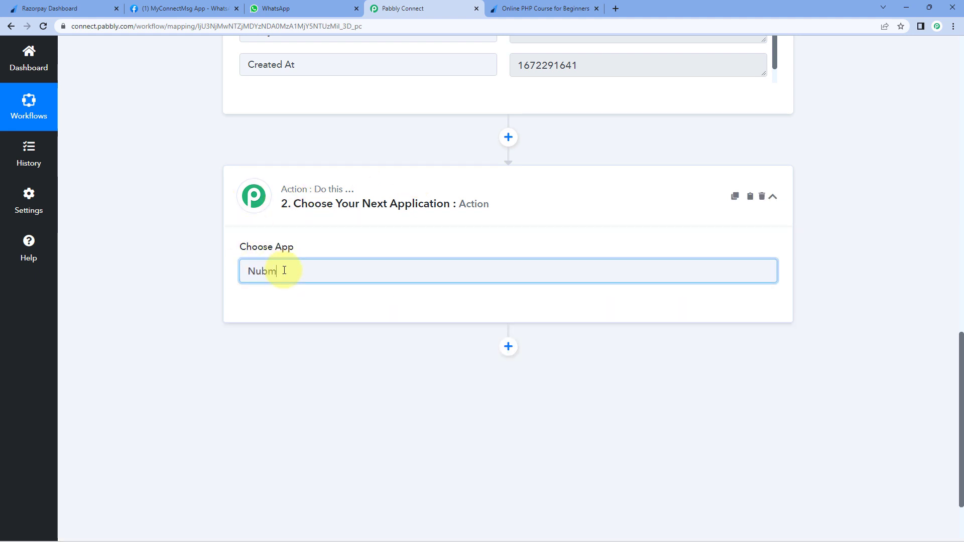
{"action": "key", "text": "BackSpace"}
{"action": "type", "text": "m"}
{"action": "left_click", "coordinate": [277, 324]}
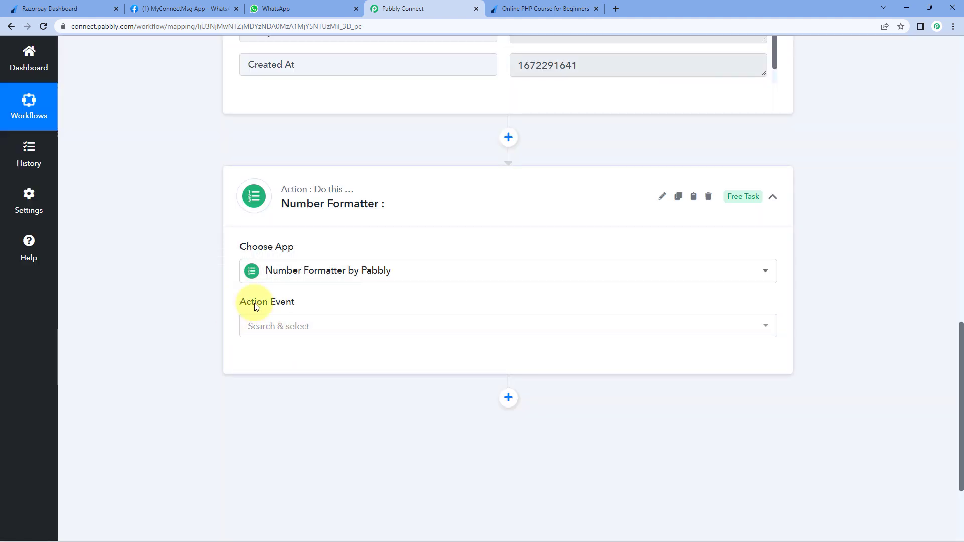
{"action": "left_click", "coordinate": [316, 326]}
{"action": "scroll", "coordinate": [201, 324], "scroll_direction": "down", "scroll_amount": 2}
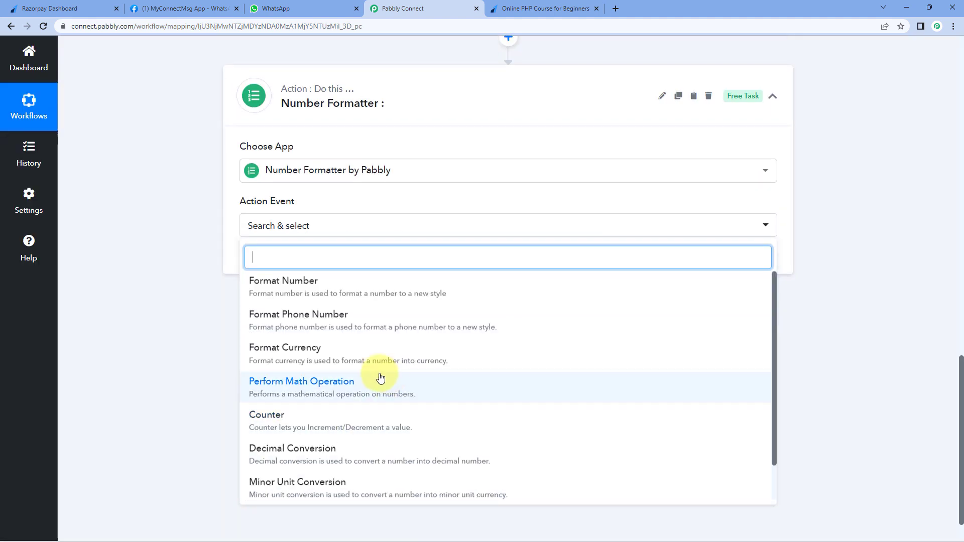
{"action": "left_click", "coordinate": [362, 387]}
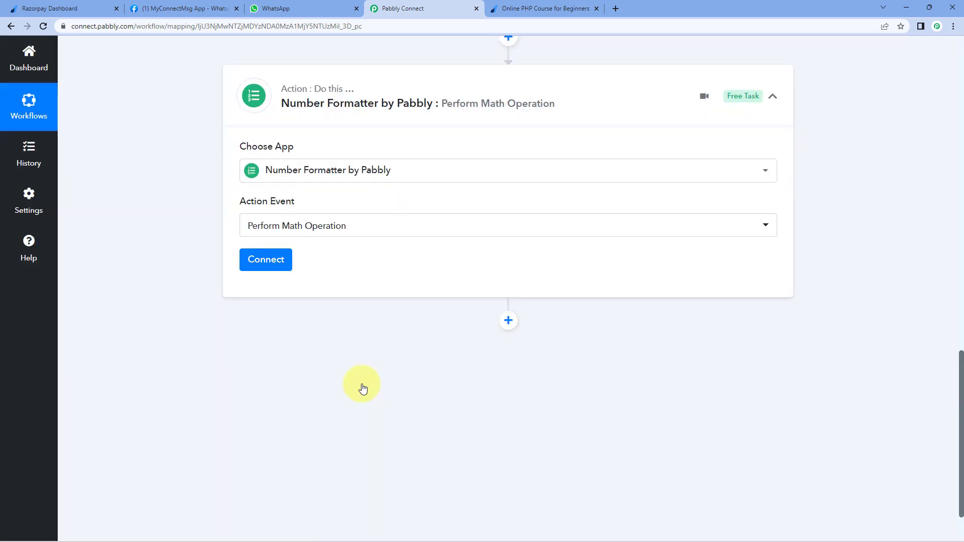
{"action": "left_click", "coordinate": [272, 267]}
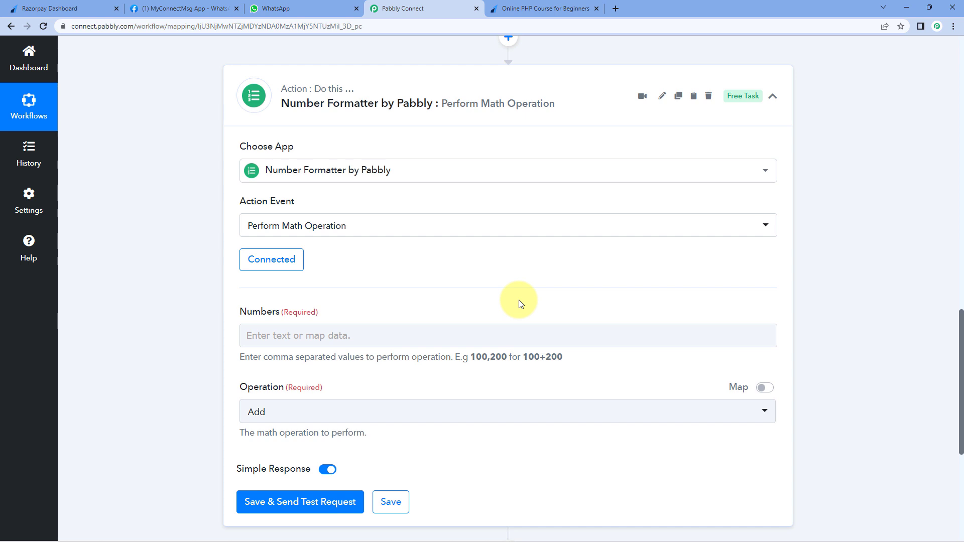
- Review the webhook Amount value 49900 before filling the math fields
{"action": "scroll", "coordinate": [519, 302], "scroll_direction": "up", "scroll_amount": 7}
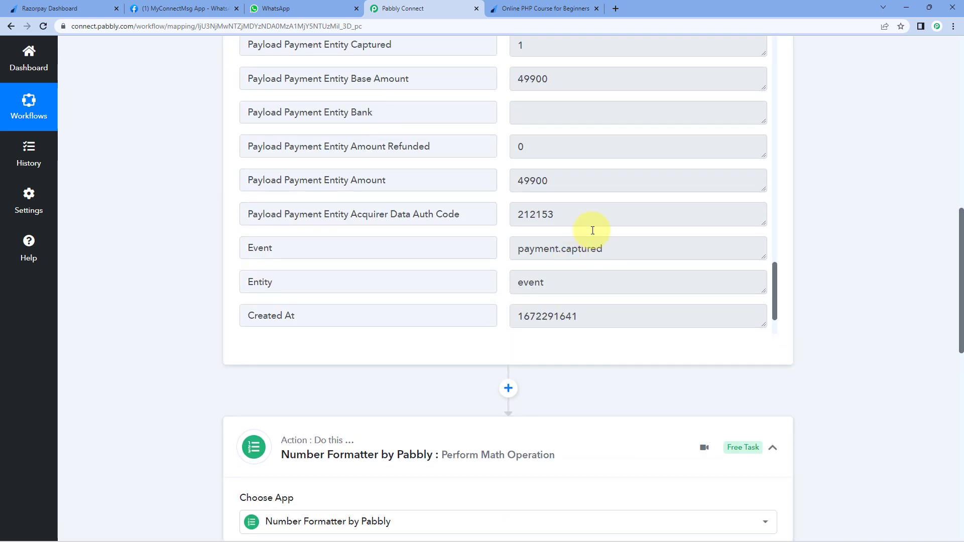
{"action": "left_click_drag", "start_coordinate": [553, 181], "coordinate": [359, 182]}
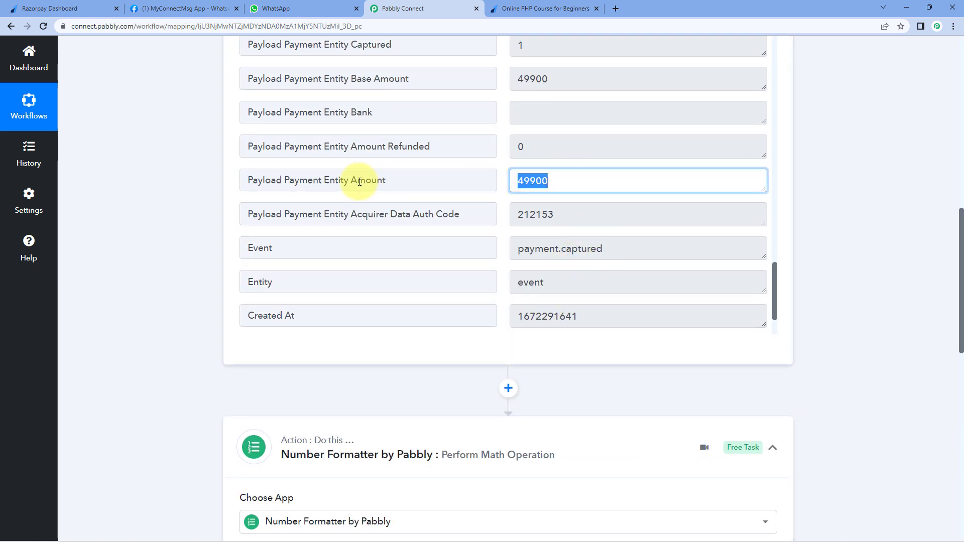
{"action": "left_click", "coordinate": [561, 181]}
{"action": "mouse_move", "coordinate": [566, 181]}
{"action": "left_mouse_down"}
{"action": "mouse_move", "coordinate": [507, 183]}
{"action": "mouse_move", "coordinate": [559, 181]}
{"action": "left_mouse_up"}
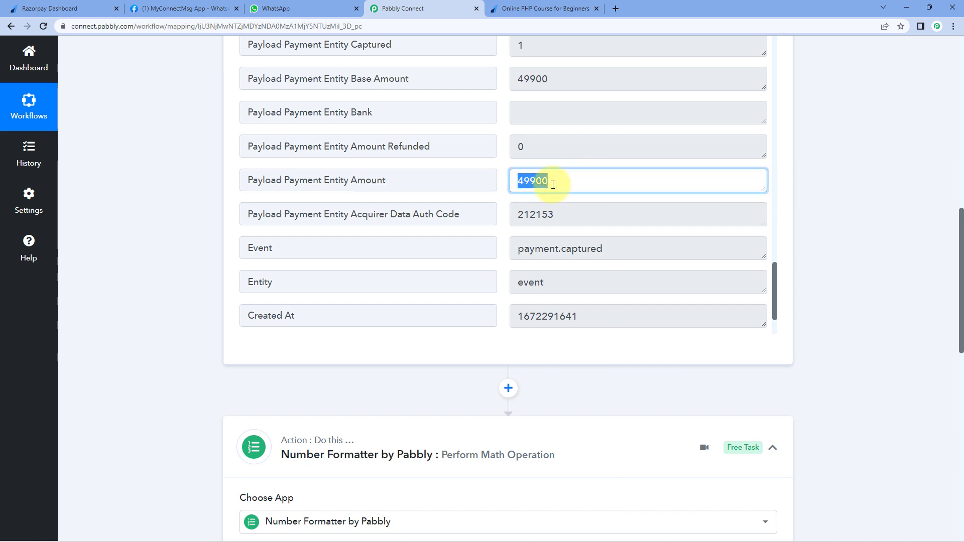
{"action": "left_click", "coordinate": [182, 199]}
{"action": "scroll", "coordinate": [182, 199], "scroll_direction": "down", "scroll_amount": 10}
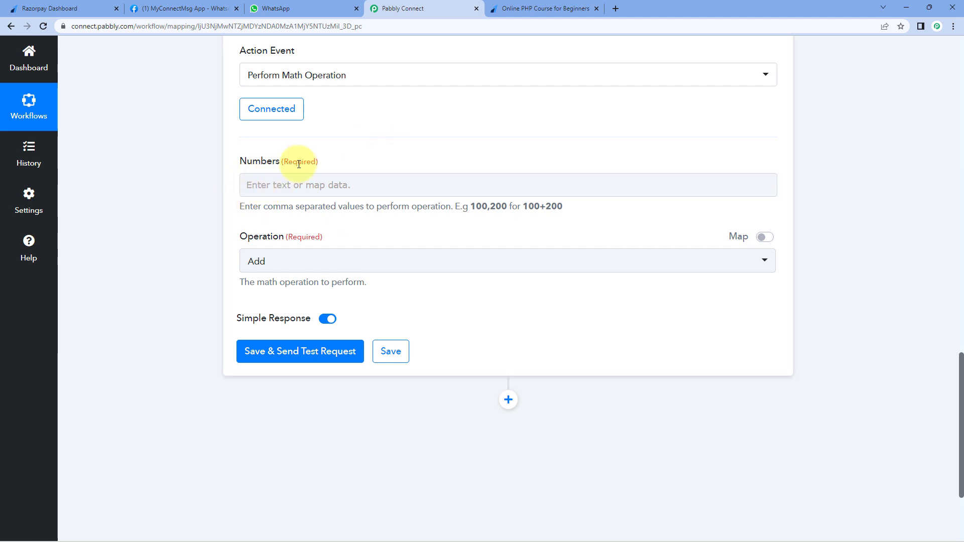
- Map Payload Payment Entity Amount followed by ',100' into Numbers and set Operation to Divide
{"action": "left_click", "coordinate": [272, 182]}
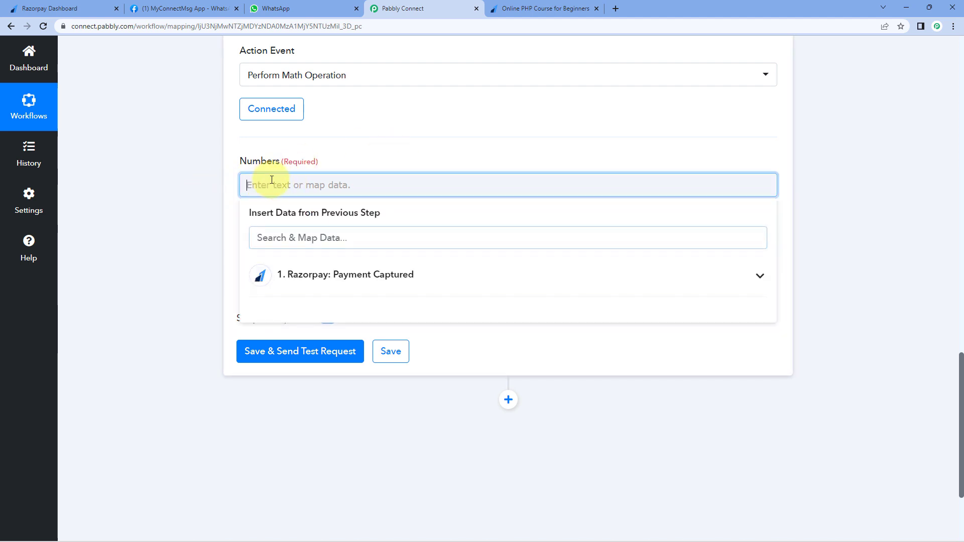
{"action": "left_click", "coordinate": [418, 273]}
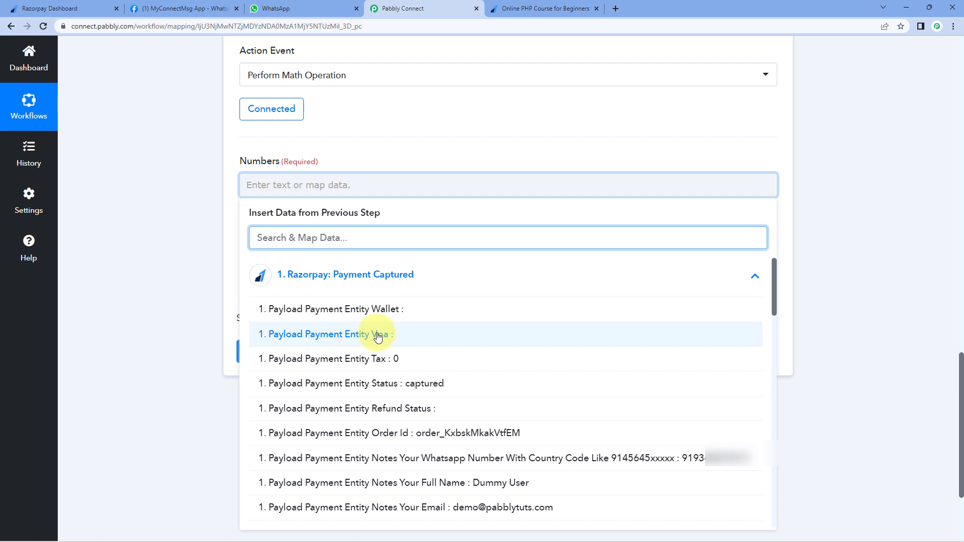
{"action": "scroll", "coordinate": [377, 335], "scroll_direction": "down", "scroll_amount": 10}
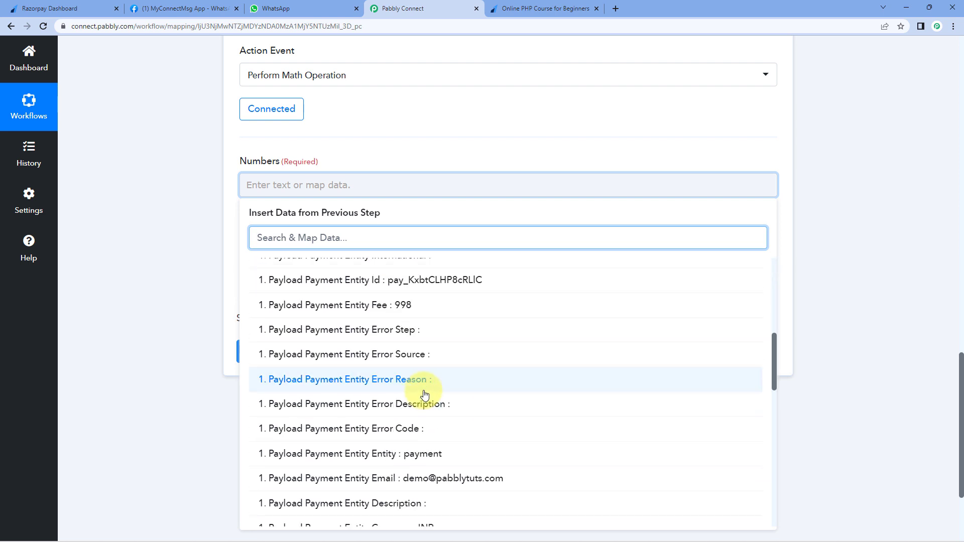
{"action": "scroll", "coordinate": [422, 387], "scroll_direction": "down", "scroll_amount": 9}
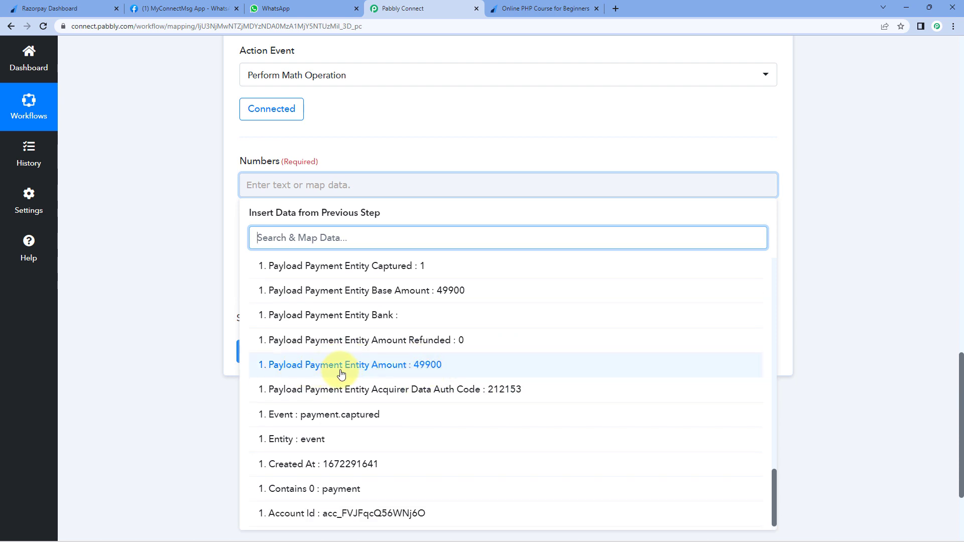
{"action": "left_click", "coordinate": [388, 370]}
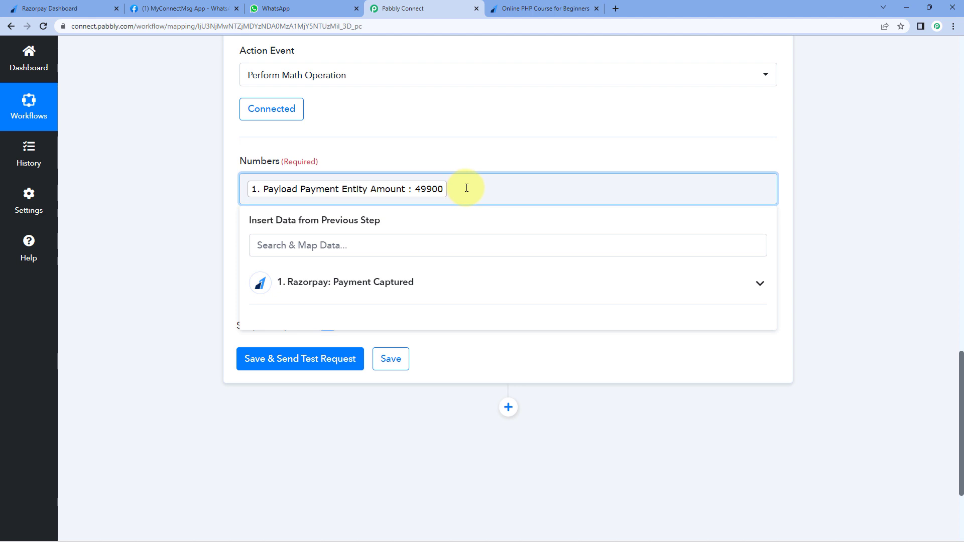
{"action": "type", "text": ",100"}
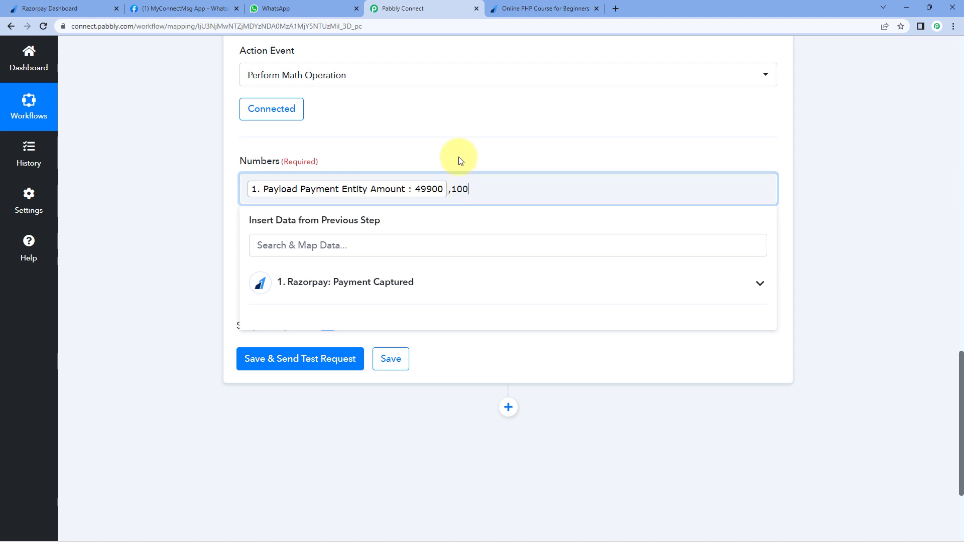
{"action": "left_click", "coordinate": [460, 157]}
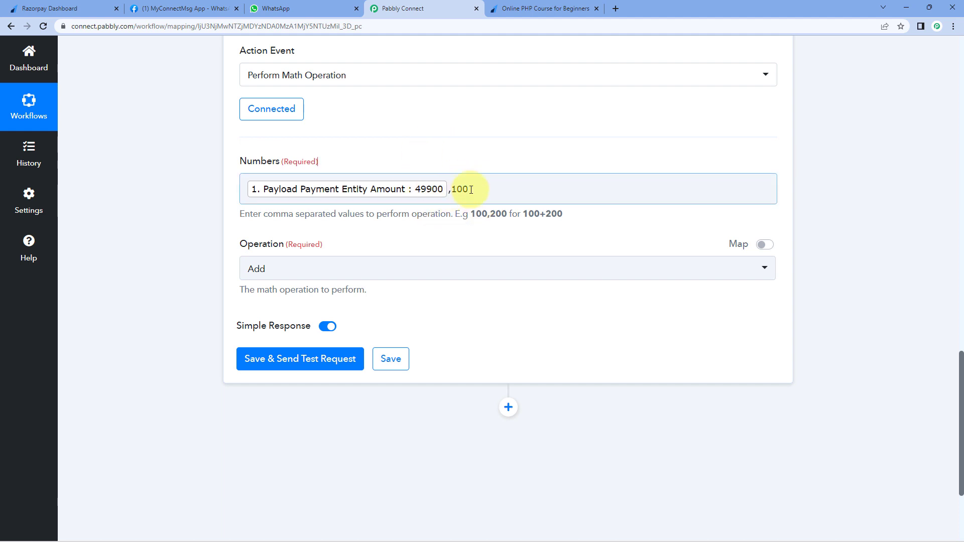
{"action": "left_click", "coordinate": [185, 267]}
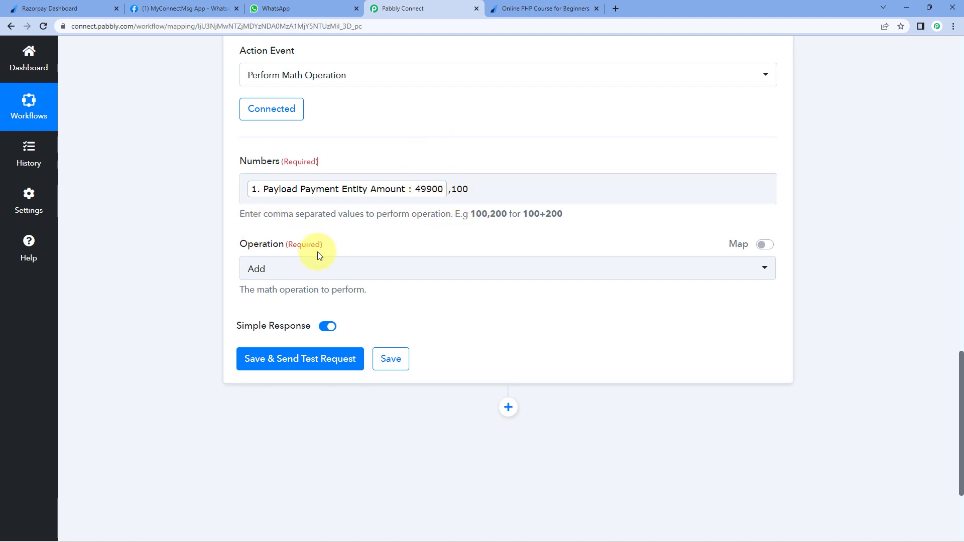
{"action": "left_click", "coordinate": [378, 267]}
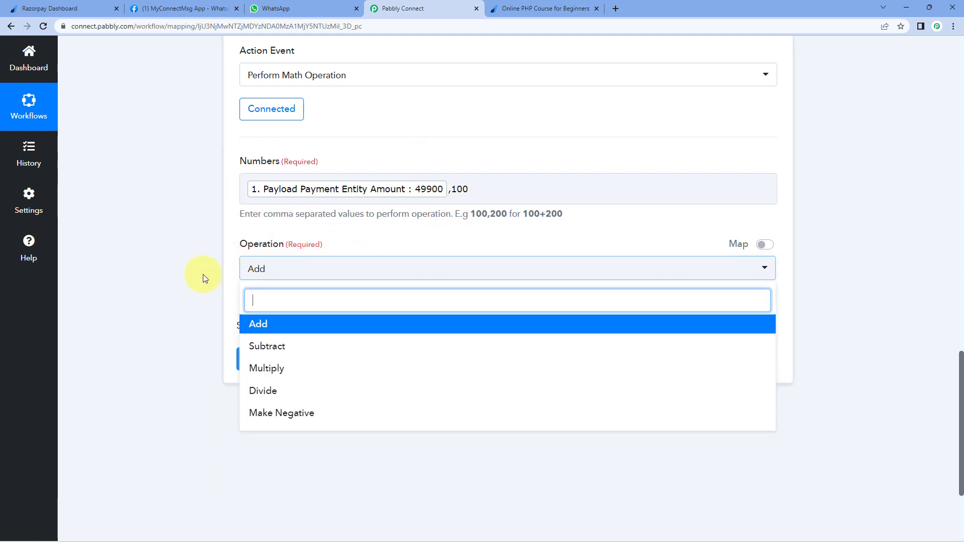
{"action": "left_click", "coordinate": [285, 392]}
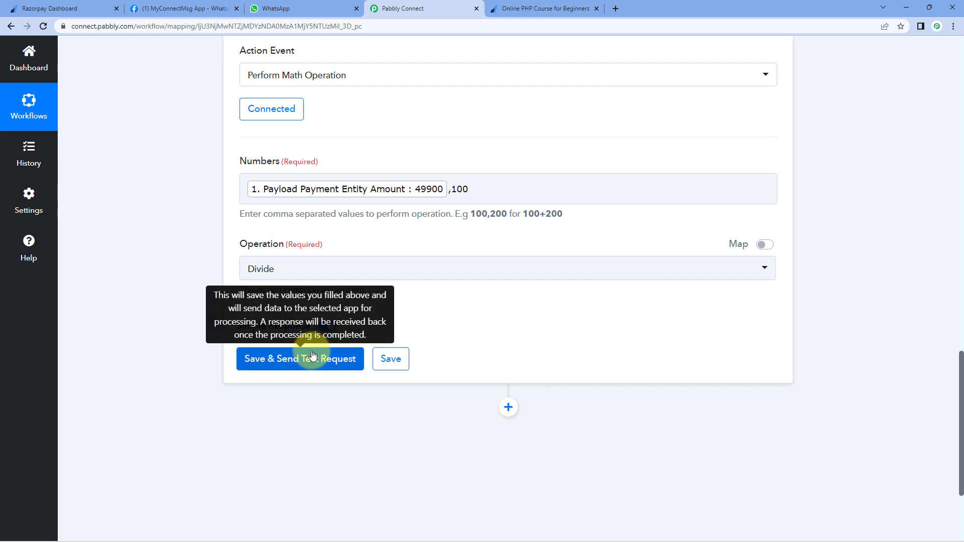
- Save and test the math step, which returns Result 499
{"action": "left_click", "coordinate": [312, 358]}
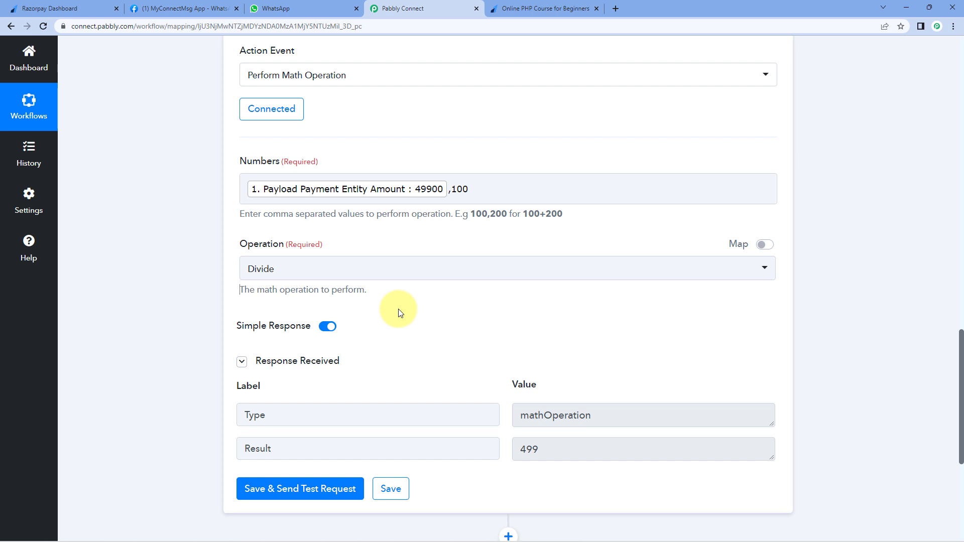
{"action": "scroll", "coordinate": [401, 313], "scroll_direction": "down", "scroll_amount": 1}
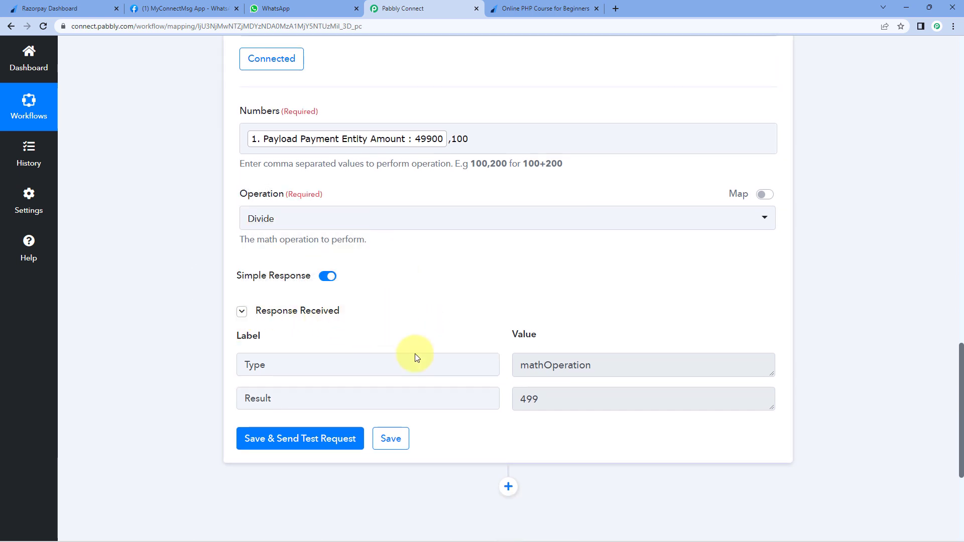
{"action": "double_click", "coordinate": [548, 400]}
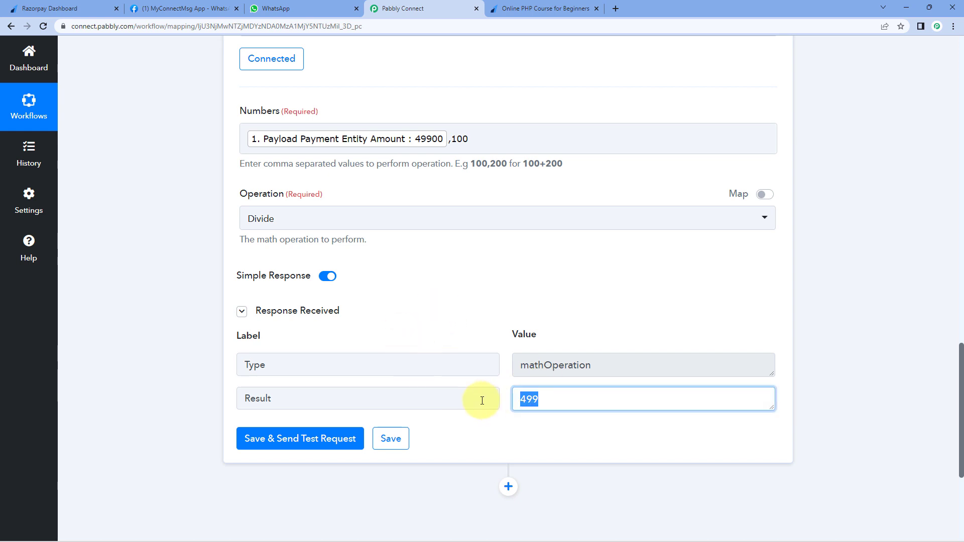
{"action": "left_click", "coordinate": [500, 335]}
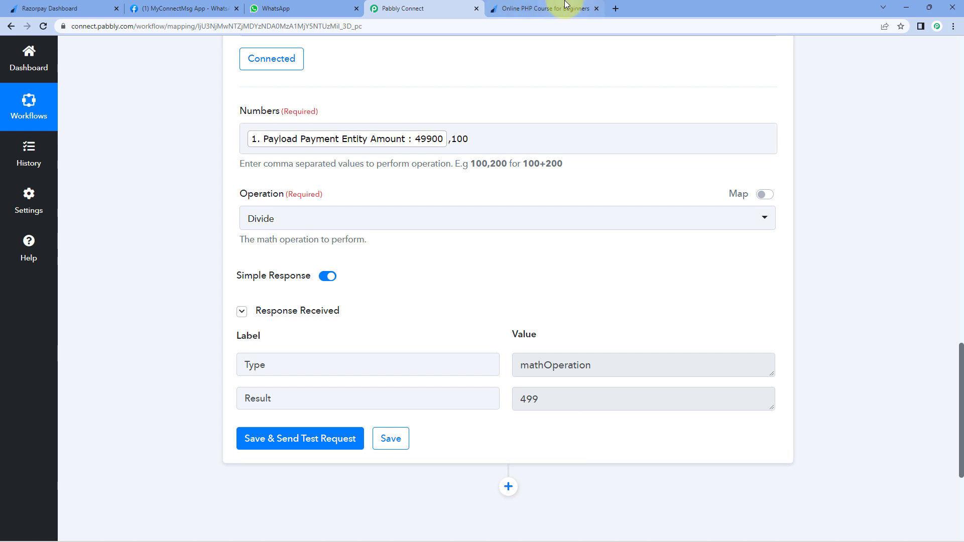
- Compare the 499 result with the ₹499.00 shown on the payment page
{"action": "left_click", "coordinate": [549, 8]}
{"action": "left_click_drag", "start_coordinate": [622, 179], "coordinate": [652, 180]}
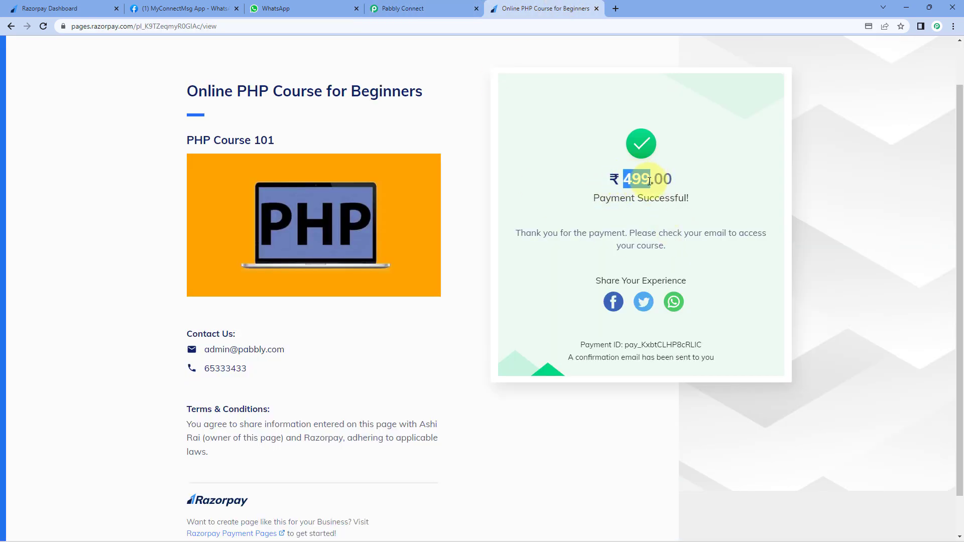
{"action": "left_click", "coordinate": [431, 9]}
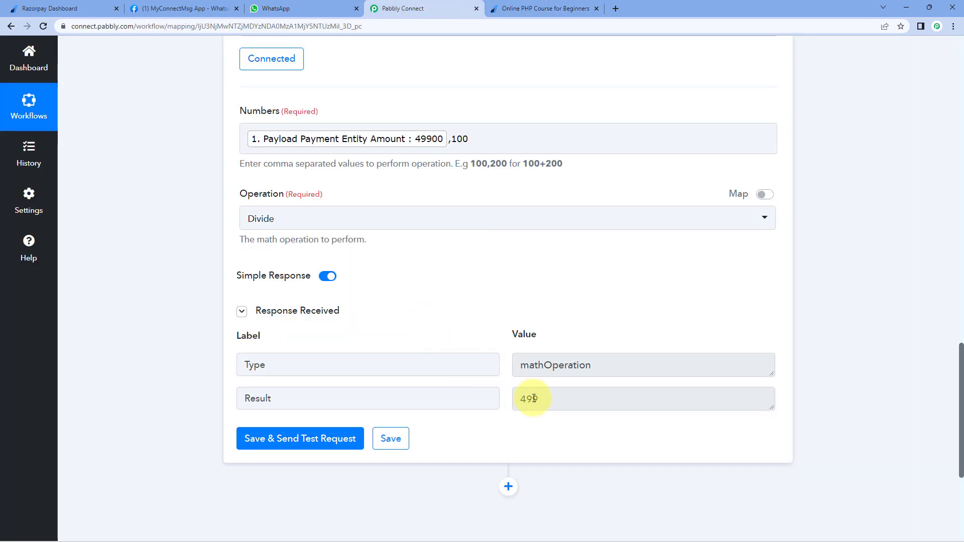
{"action": "left_click", "coordinate": [563, 400]}
{"action": "left_click_drag", "start_coordinate": [563, 401], "coordinate": [511, 398]}
{"action": "left_click", "coordinate": [491, 303]}
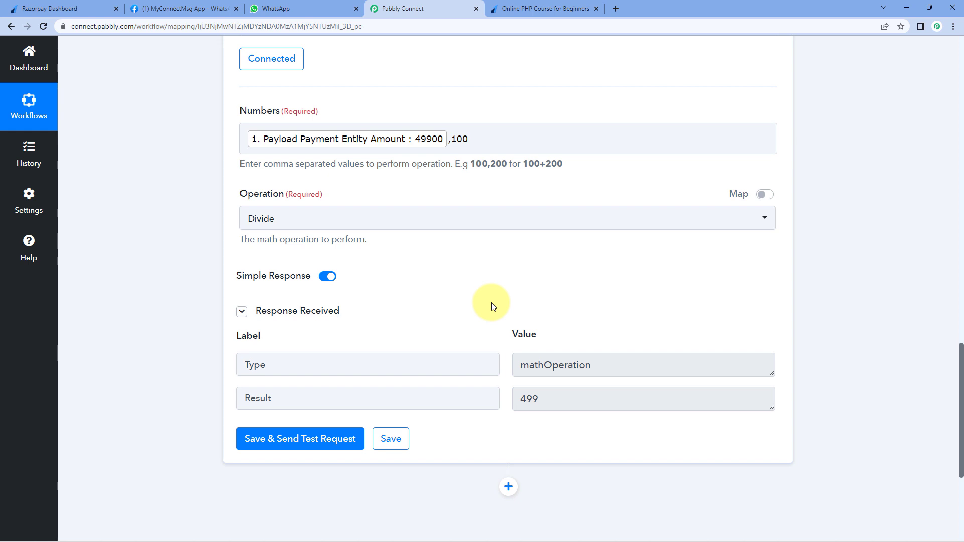
{"action": "scroll", "coordinate": [491, 301], "scroll_direction": "down", "scroll_amount": 4}
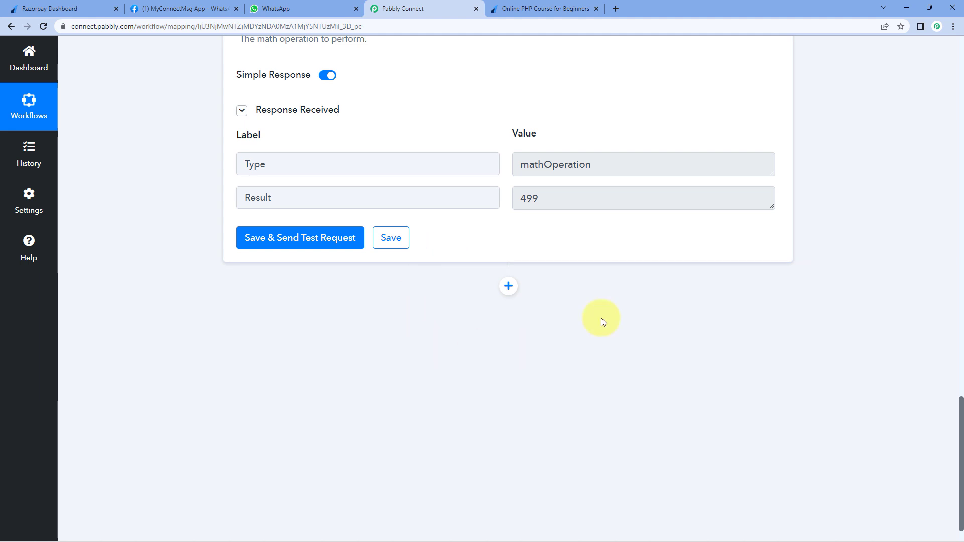
- Add a Delay by Pabbly step using Delay For with a value of 2 Days
{"action": "left_click", "coordinate": [508, 286]}
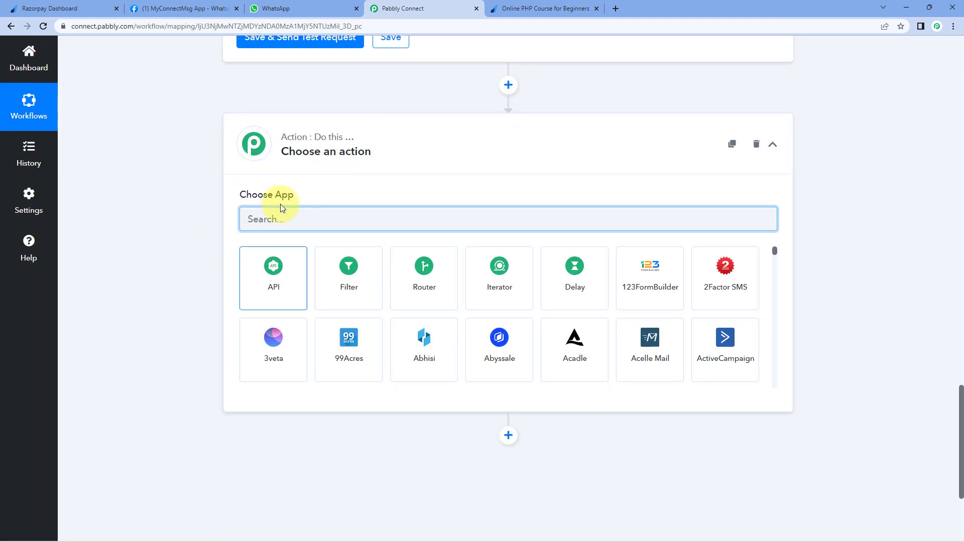
{"action": "left_click", "coordinate": [590, 290]}
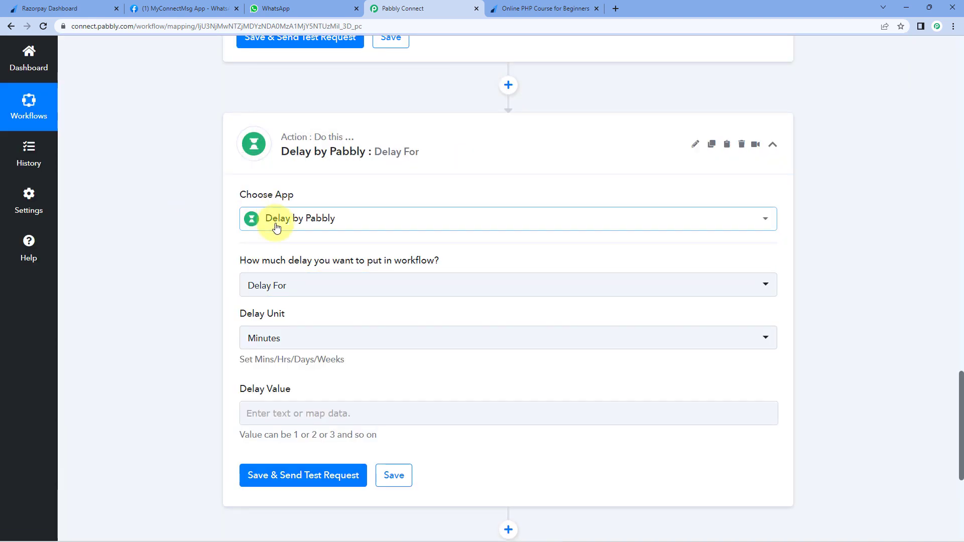
{"action": "scroll", "coordinate": [201, 227], "scroll_direction": "down", "scroll_amount": 1}
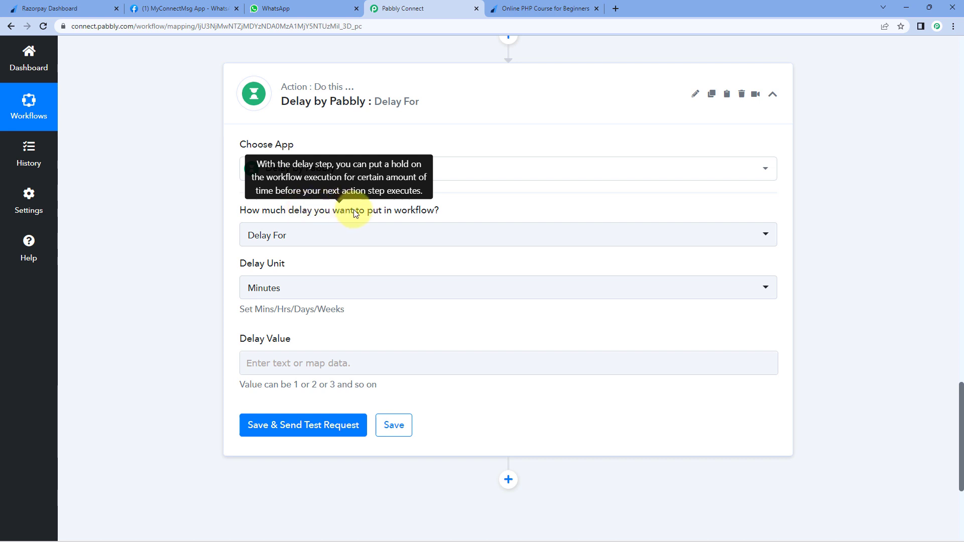
{"action": "left_click", "coordinate": [324, 236]}
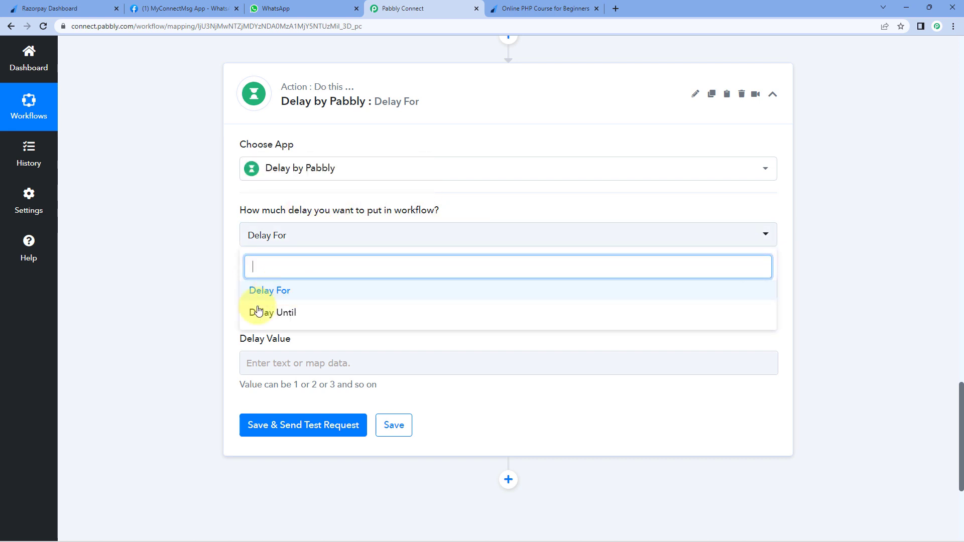
{"action": "left_click", "coordinate": [307, 292]}
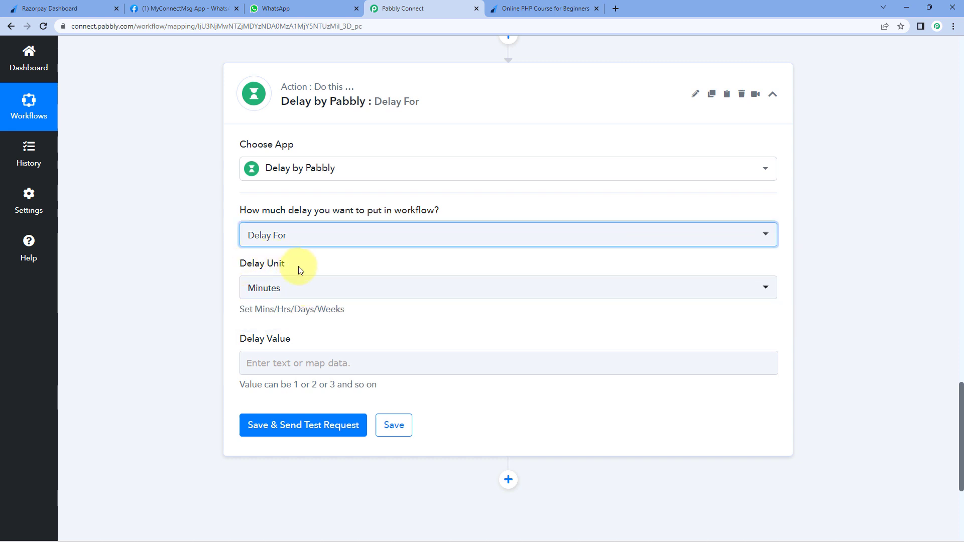
{"action": "left_click", "coordinate": [319, 291]}
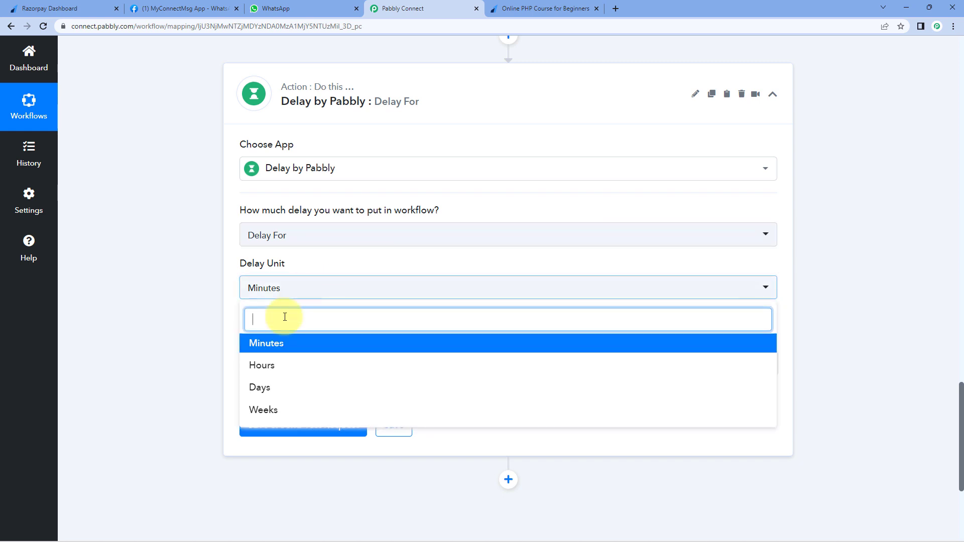
{"action": "left_click", "coordinate": [276, 388]}
{"action": "left_click", "coordinate": [261, 362]}
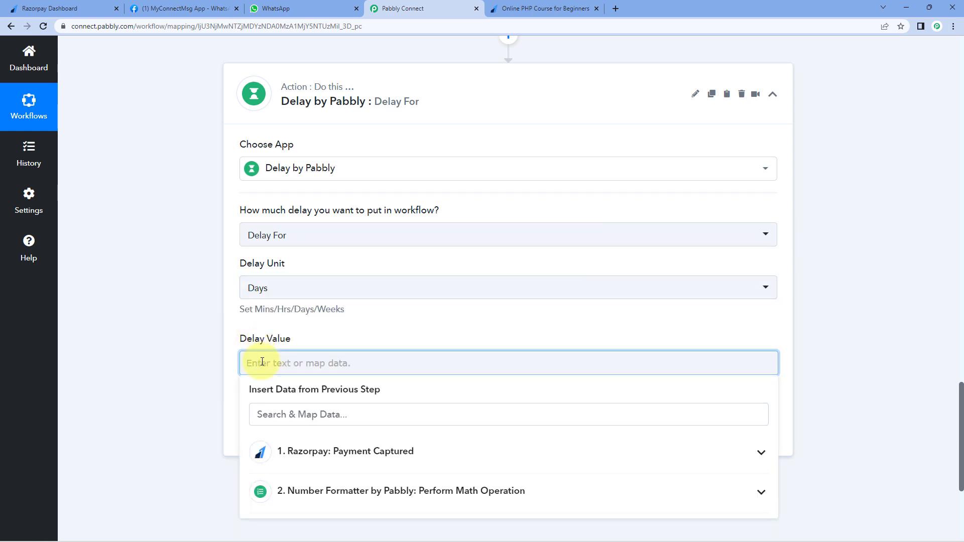
{"action": "type", "text": "2"}
{"action": "left_click", "coordinate": [229, 345]}
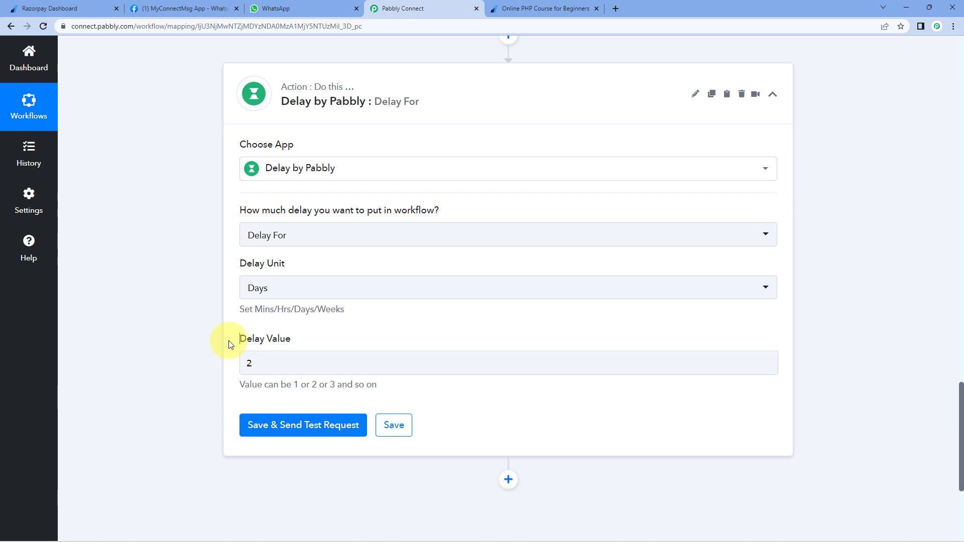
- Save and test the delay step, confirming the 'Delayed for 2 Days' success response
{"action": "left_click", "coordinate": [321, 425]}
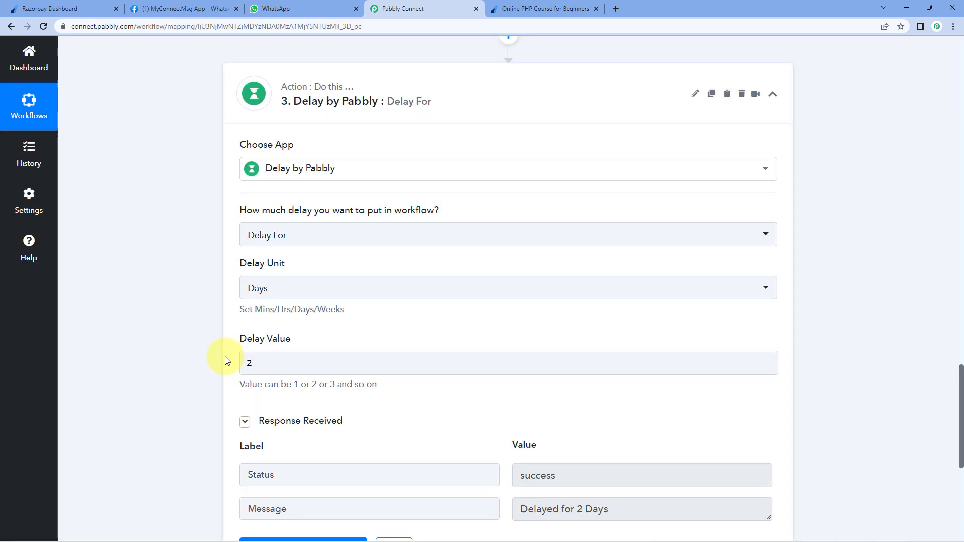
{"action": "scroll", "coordinate": [225, 357], "scroll_direction": "down", "scroll_amount": 2}
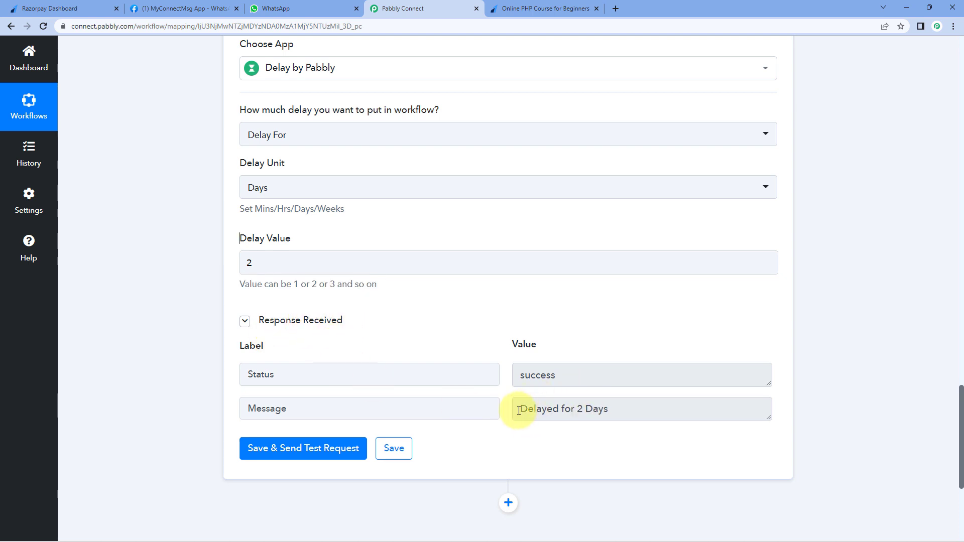
{"action": "left_click_drag", "start_coordinate": [518, 407], "coordinate": [607, 402]}
{"action": "left_click", "coordinate": [585, 349]}
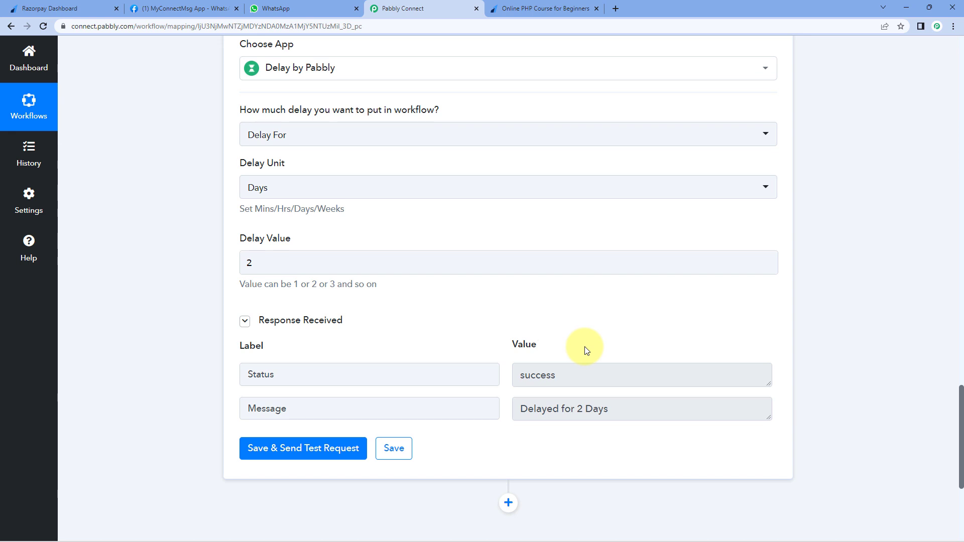
{"action": "scroll", "coordinate": [204, 287], "scroll_direction": "down", "scroll_amount": 5}
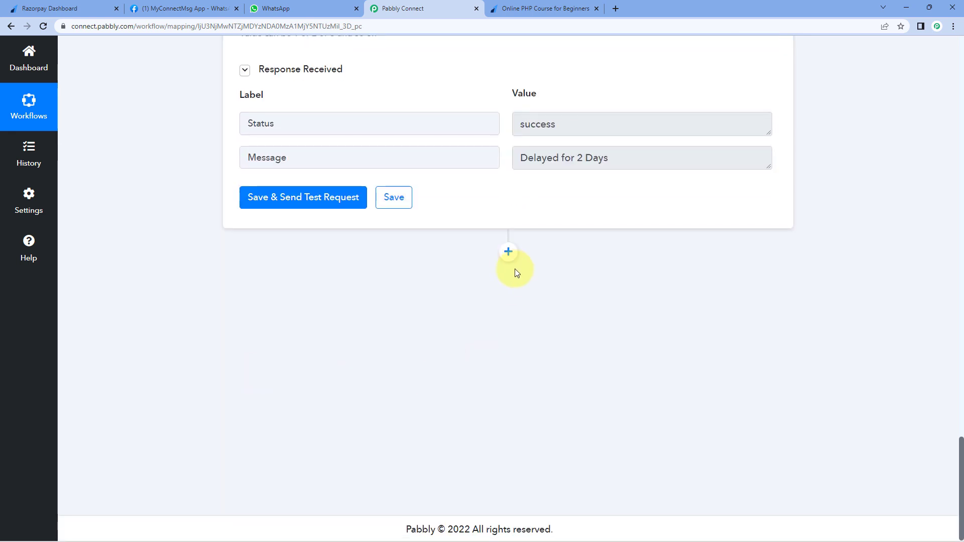
- Add a WhatsApp Cloud API action step with the Send Template Message event and begin connecting it
{"action": "left_click", "coordinate": [508, 252]}
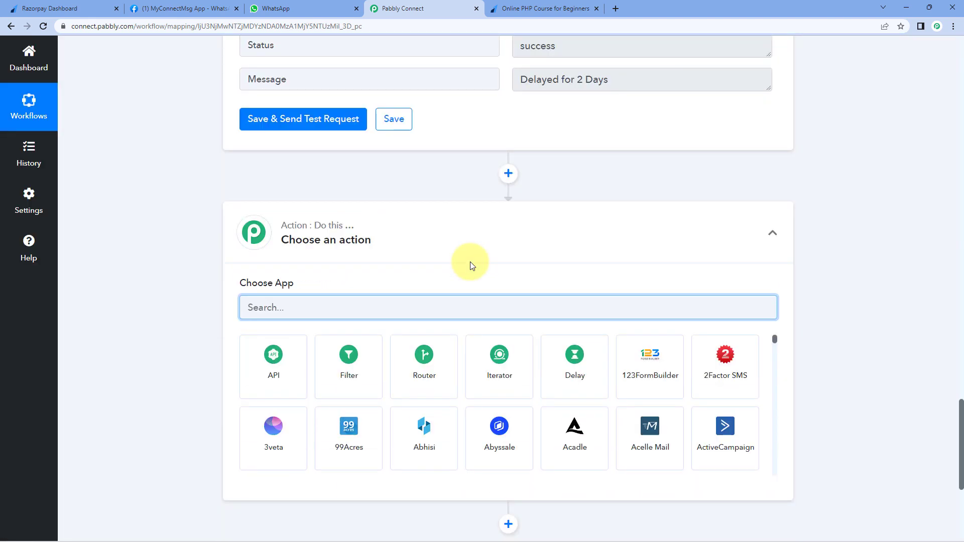
{"action": "scroll", "coordinate": [470, 261], "scroll_direction": "down", "scroll_amount": 2}
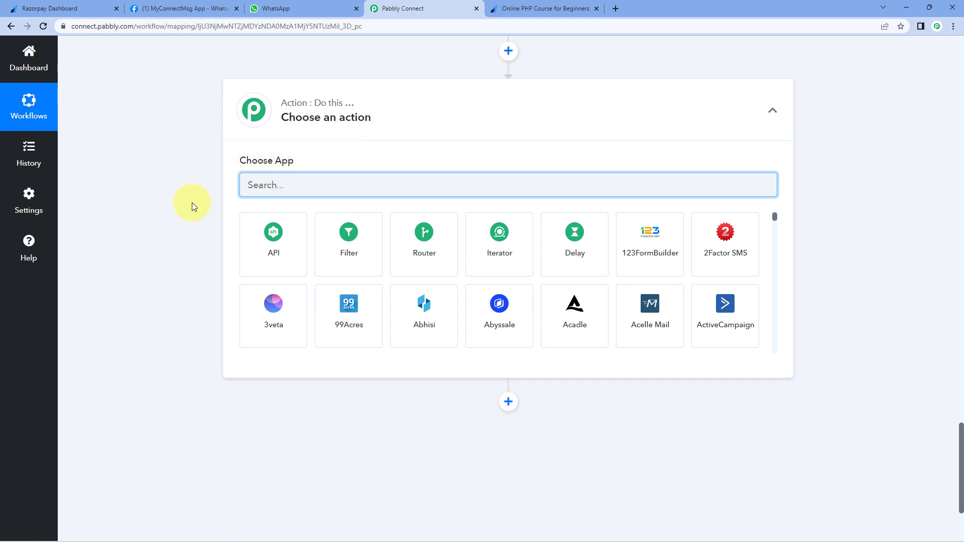
{"action": "type", "text": "WhatsApp"}
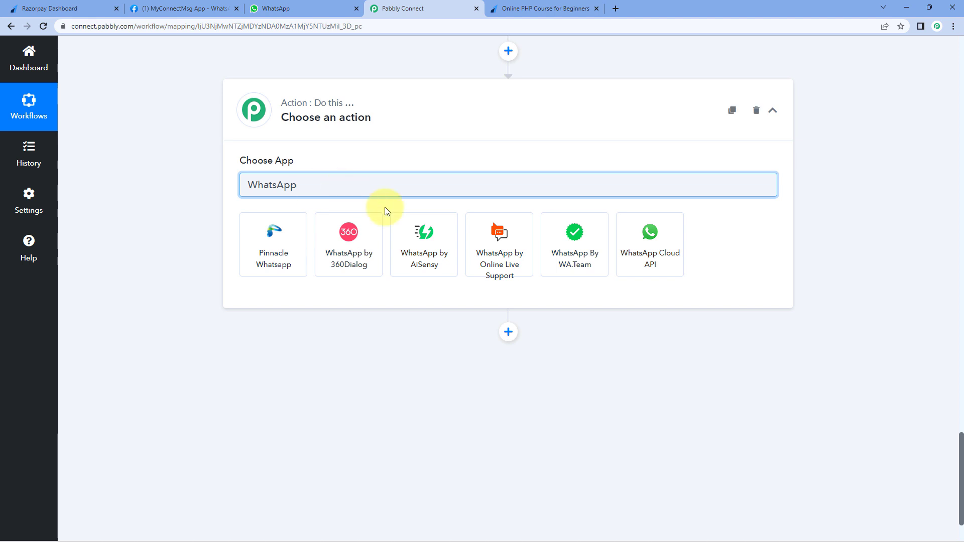
{"action": "left_click", "coordinate": [629, 239]}
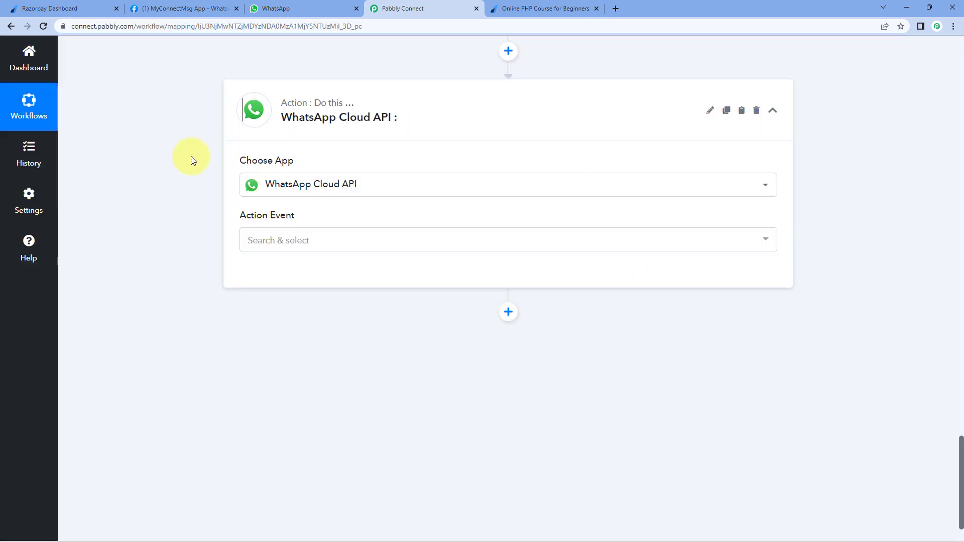
{"action": "left_click", "coordinate": [344, 239]}
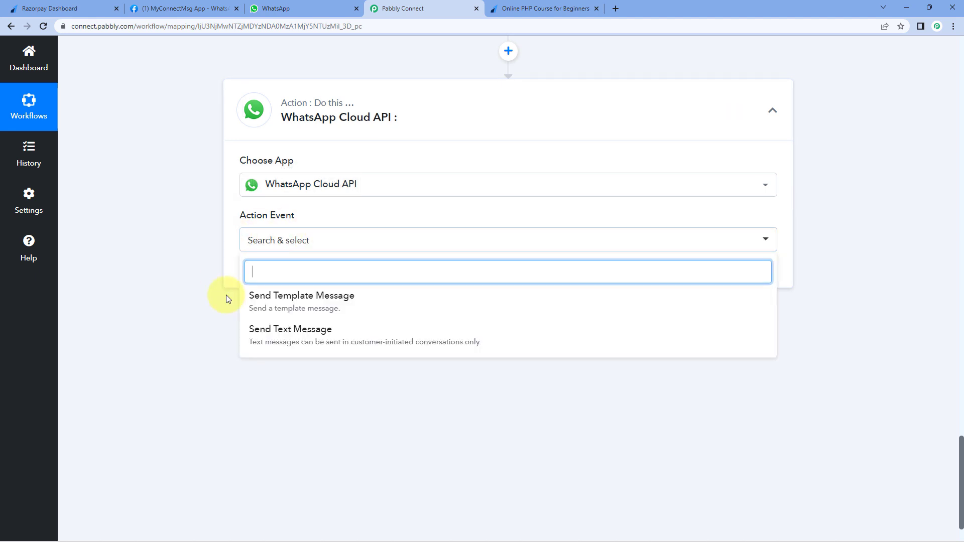
{"action": "left_click", "coordinate": [373, 297]}
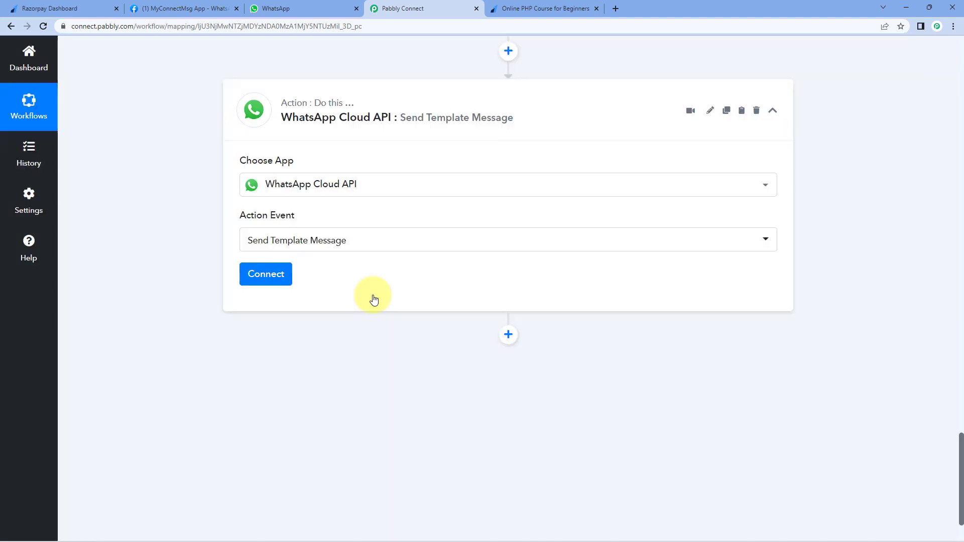
{"action": "left_click", "coordinate": [285, 273]}
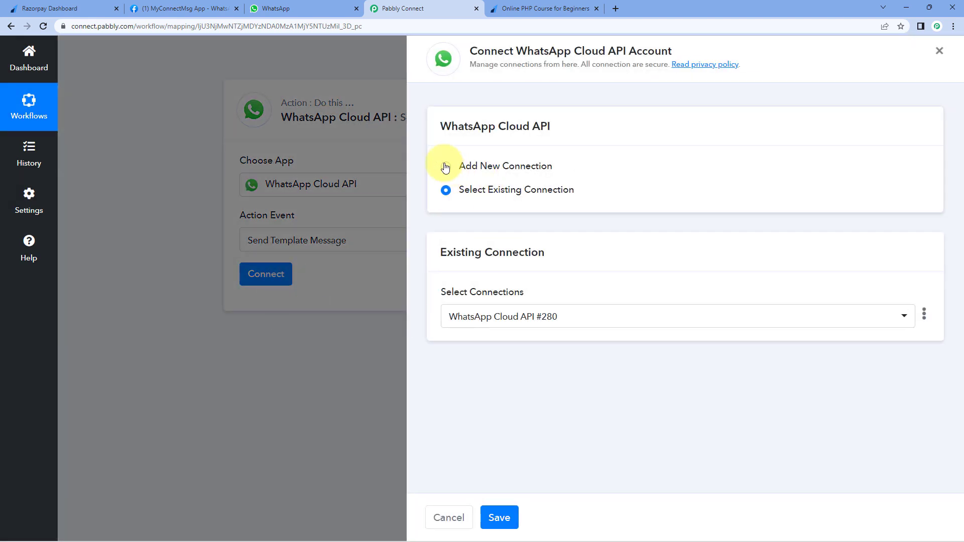
- Start a new WhatsApp Cloud API connection, then switch to Meta's WhatsApp Getting started page
{"action": "left_click", "coordinate": [446, 167]}
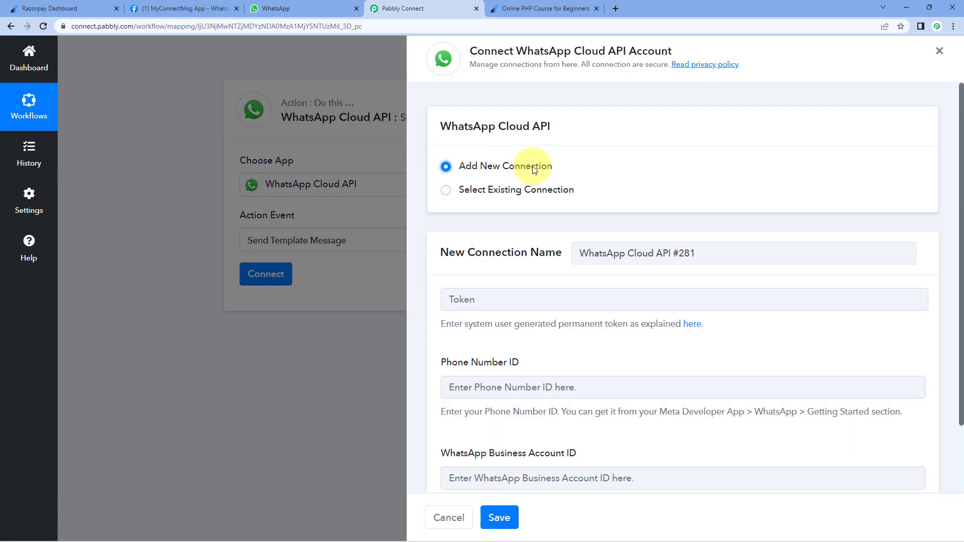
{"action": "scroll", "coordinate": [572, 201], "scroll_direction": "down", "scroll_amount": 1}
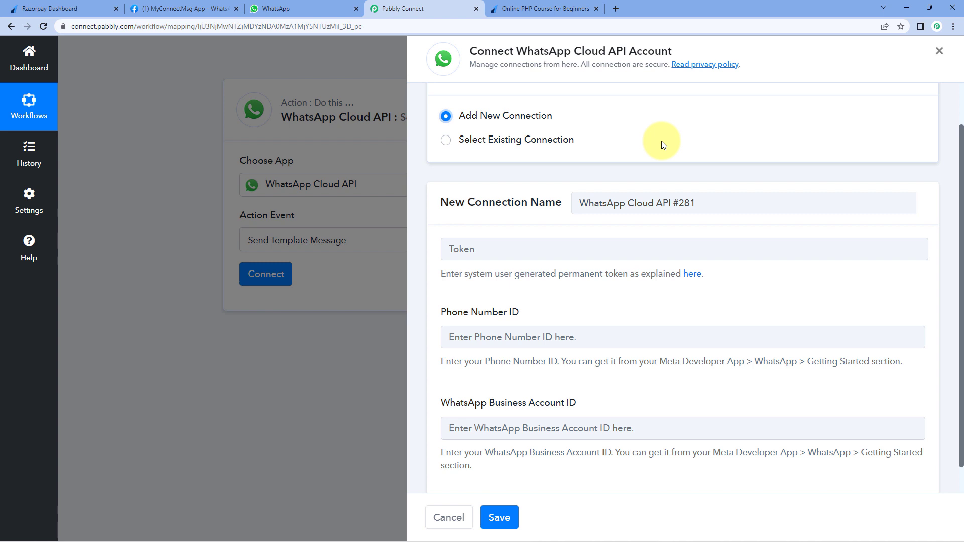
{"action": "left_click", "coordinate": [165, 8]}
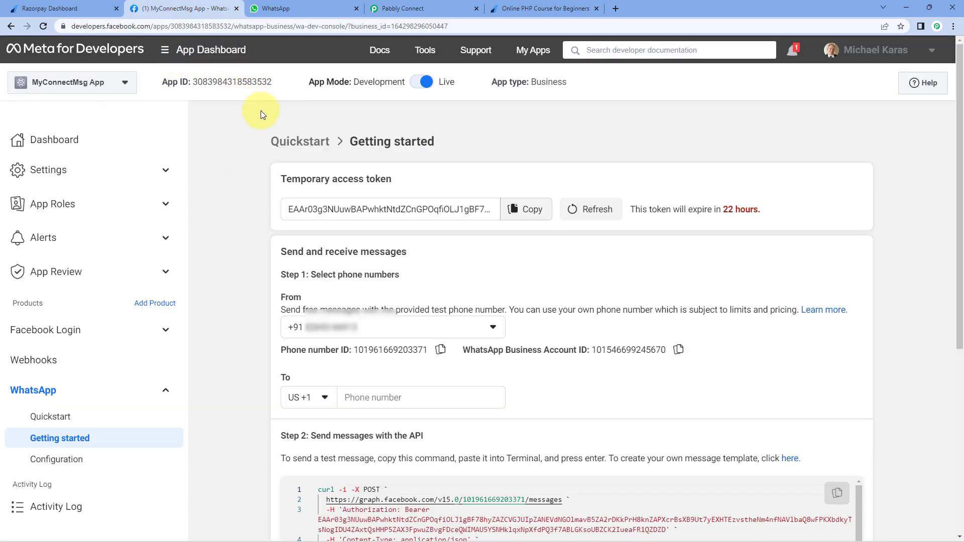
- Copy the phone number ID from Meta into Pabbly's Phone Number ID field
{"action": "scroll", "coordinate": [261, 111], "scroll_direction": "down", "scroll_amount": 1}
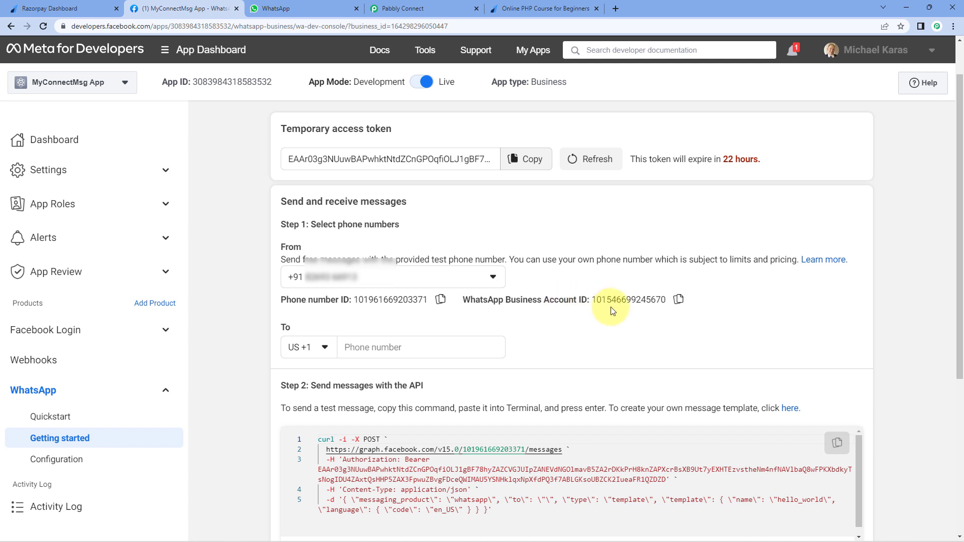
{"action": "left_click", "coordinate": [440, 300]}
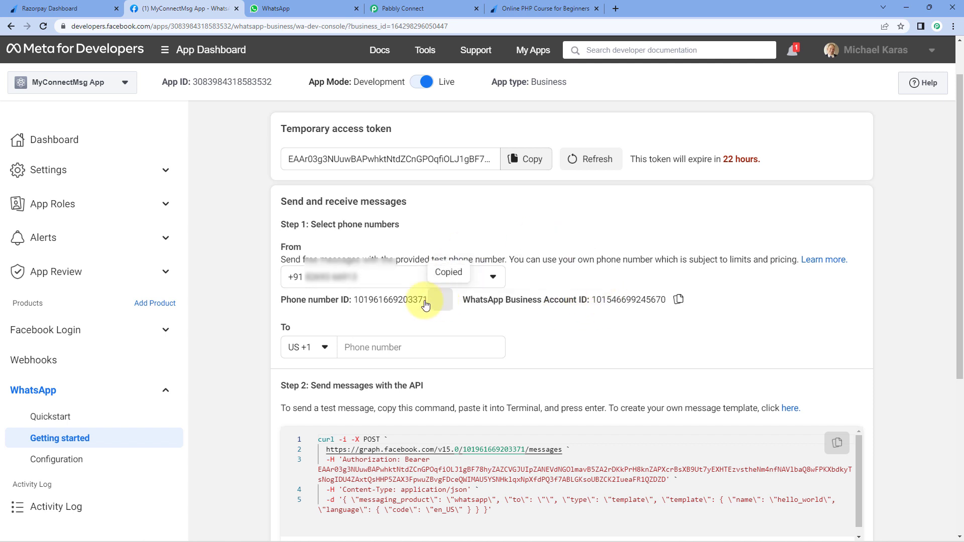
{"action": "left_click", "coordinate": [401, 8]}
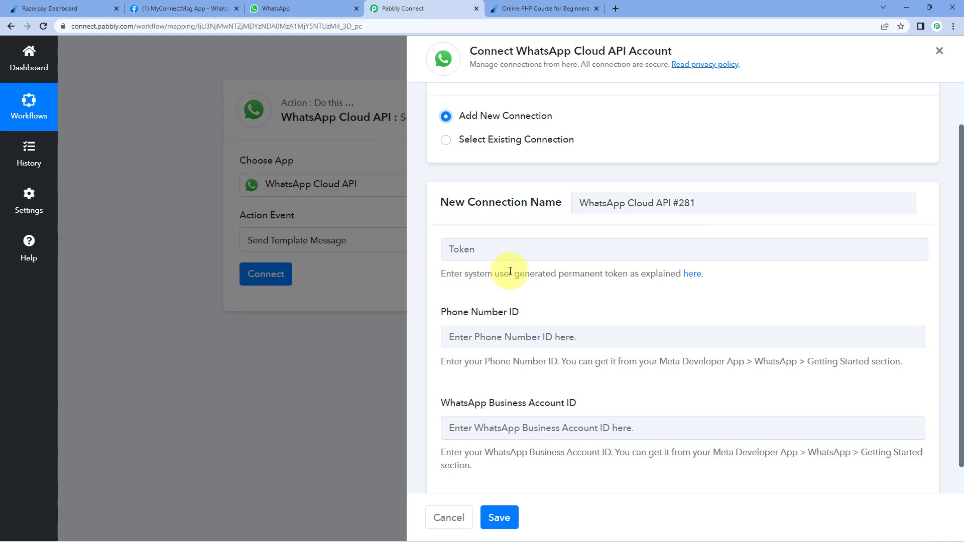
{"action": "left_click", "coordinate": [488, 345]}
{"action": "right_click", "coordinate": [495, 344]}
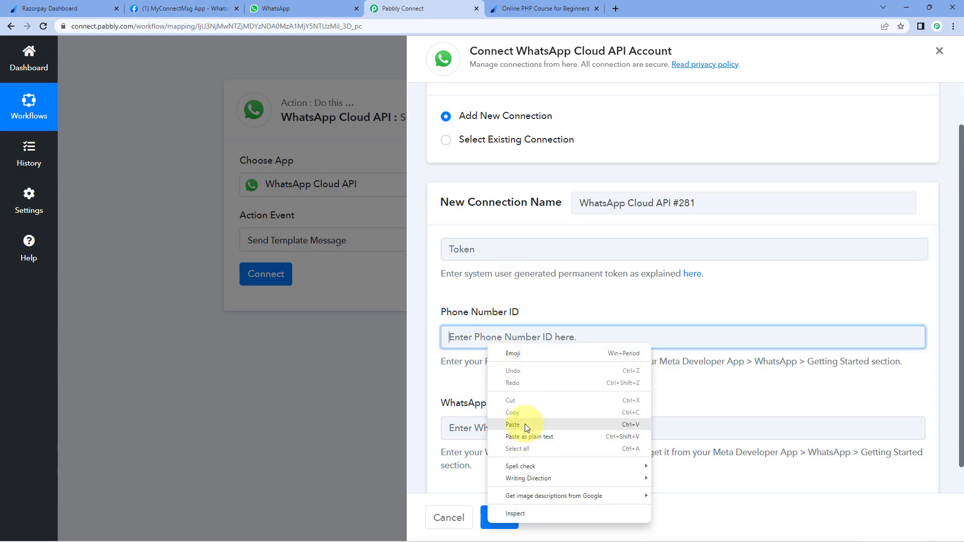
{"action": "left_click", "coordinate": [527, 422]}
- Copy the WhatsApp Business Account ID from Meta into its matching Pabbly field
{"action": "left_click", "coordinate": [191, 8]}
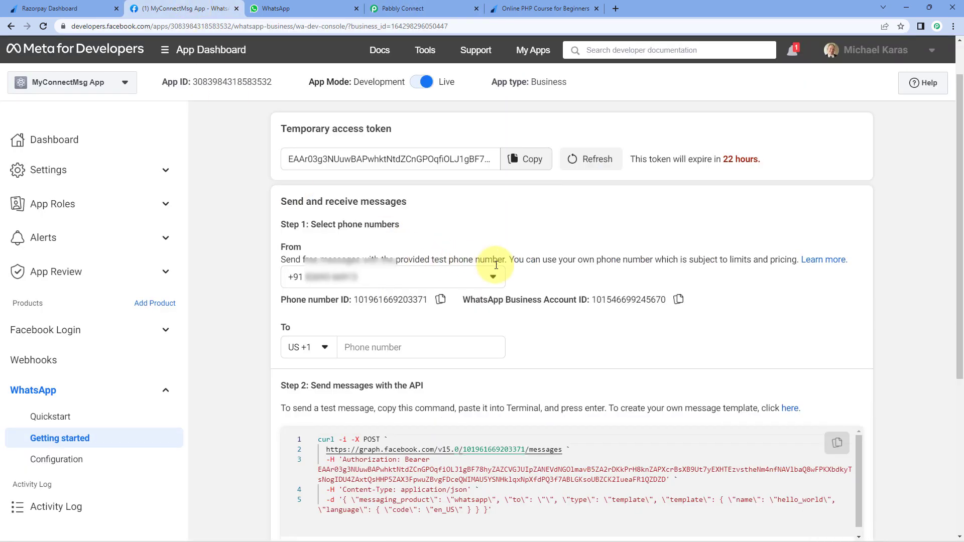
{"action": "left_click", "coordinate": [675, 301]}
{"action": "left_click", "coordinate": [401, 9]}
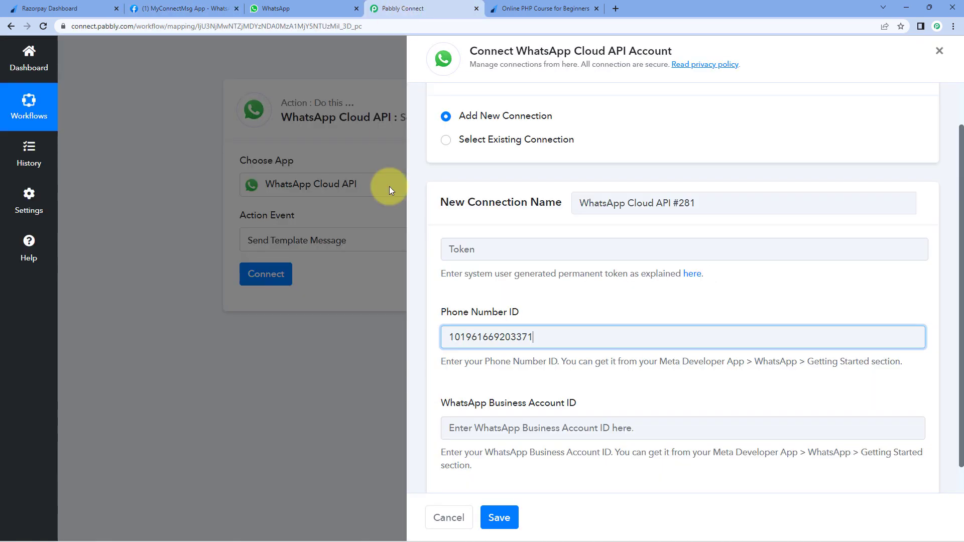
{"action": "left_click", "coordinate": [464, 420]}
{"action": "right_click", "coordinate": [463, 422]}
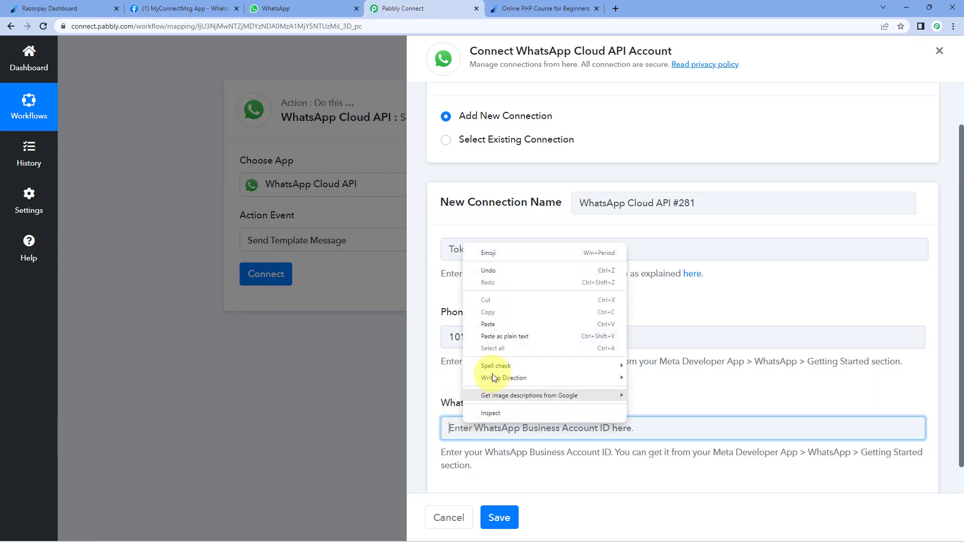
{"action": "left_click", "coordinate": [499, 323]}
{"action": "left_click", "coordinate": [501, 302]}
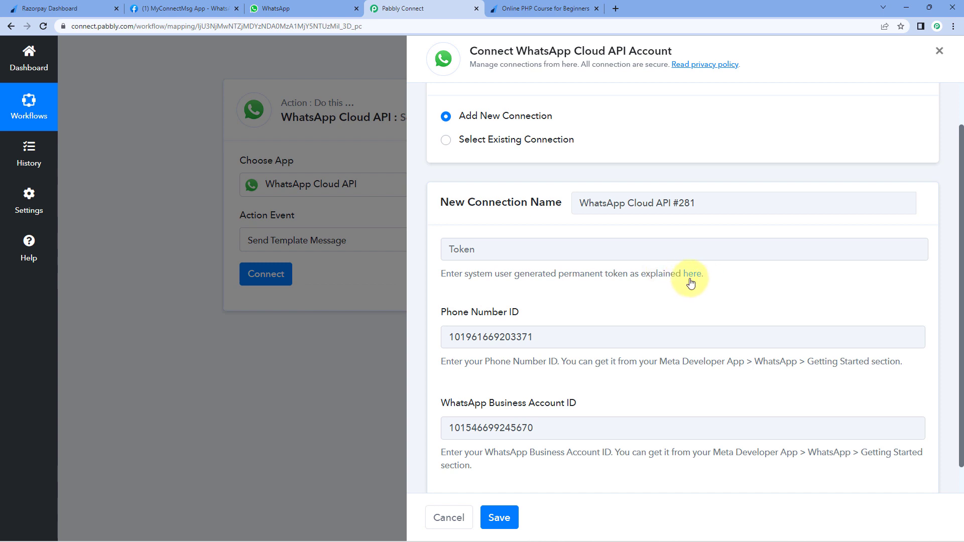
- Check the access token in Meta, then open Pabbly's permanent-token guide from the Token field
{"action": "left_click", "coordinate": [176, 8]}
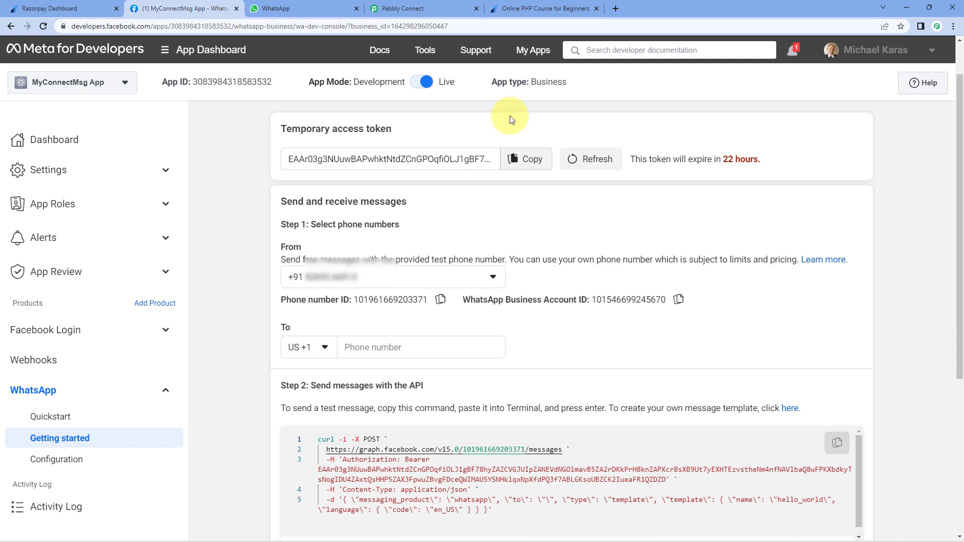
{"action": "left_click", "coordinate": [448, 6]}
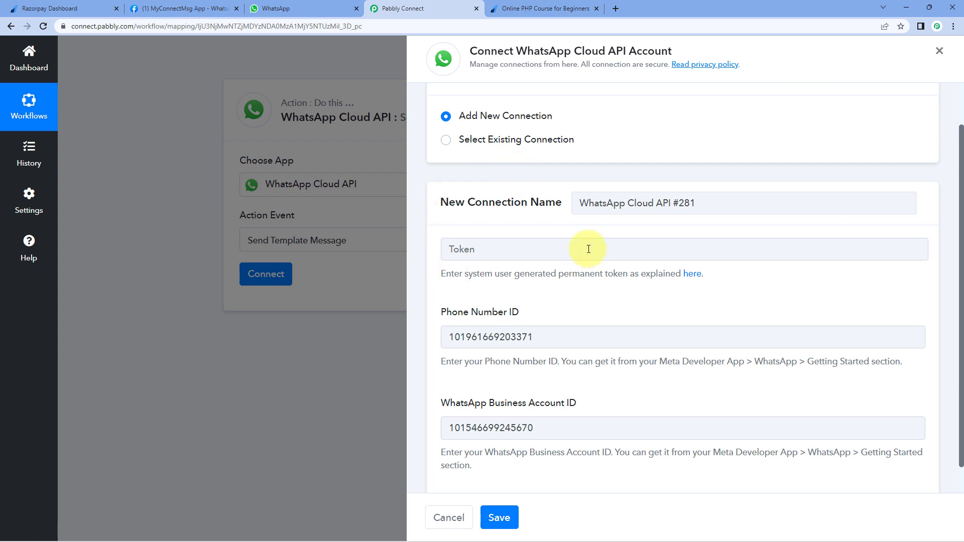
{"action": "left_click", "coordinate": [693, 275]}
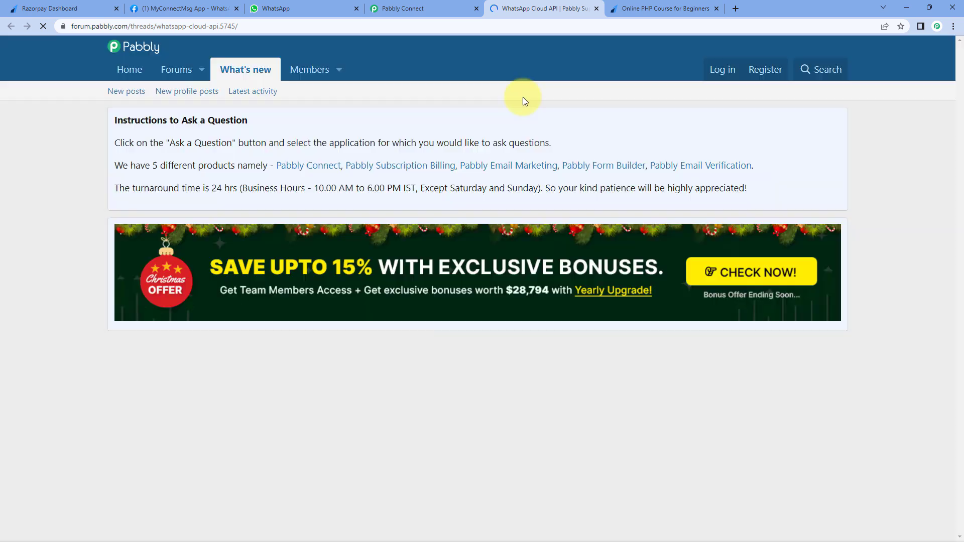
- Browse the forum's WhatsApp Cloud API setup and permanent-token videos, then return to Pabbly Connect
{"action": "scroll", "coordinate": [527, 131], "scroll_direction": "down", "scroll_amount": 5}
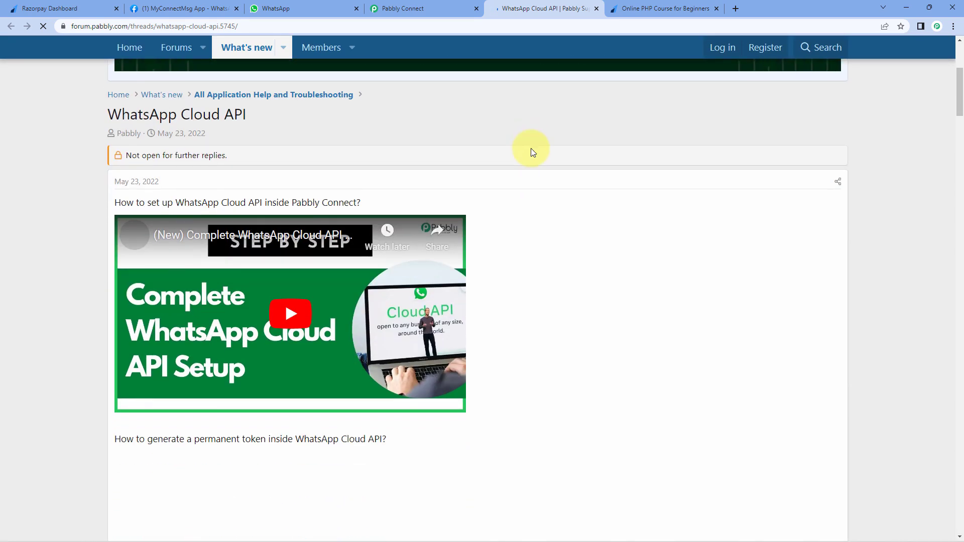
{"action": "scroll", "coordinate": [531, 149], "scroll_direction": "down", "scroll_amount": 1}
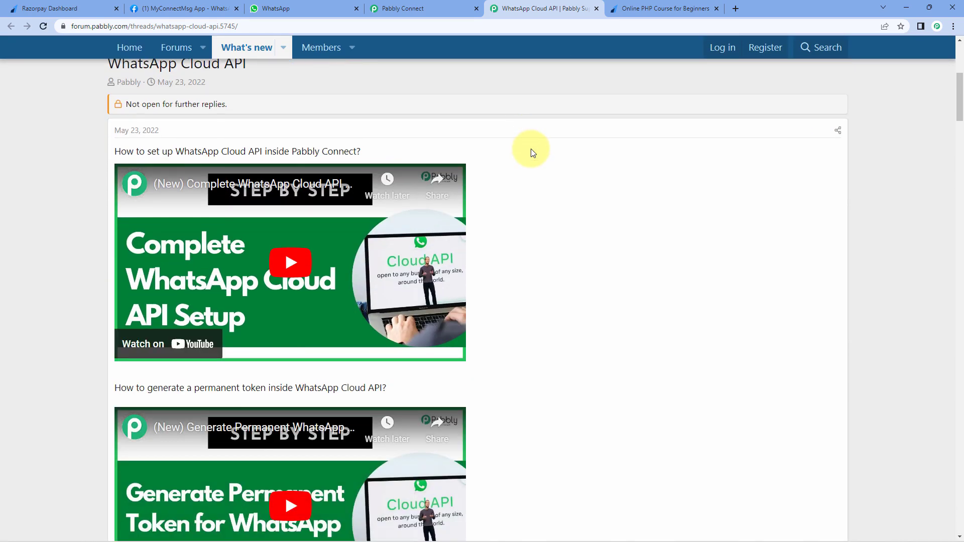
{"action": "scroll", "coordinate": [531, 148], "scroll_direction": "down", "scroll_amount": 1}
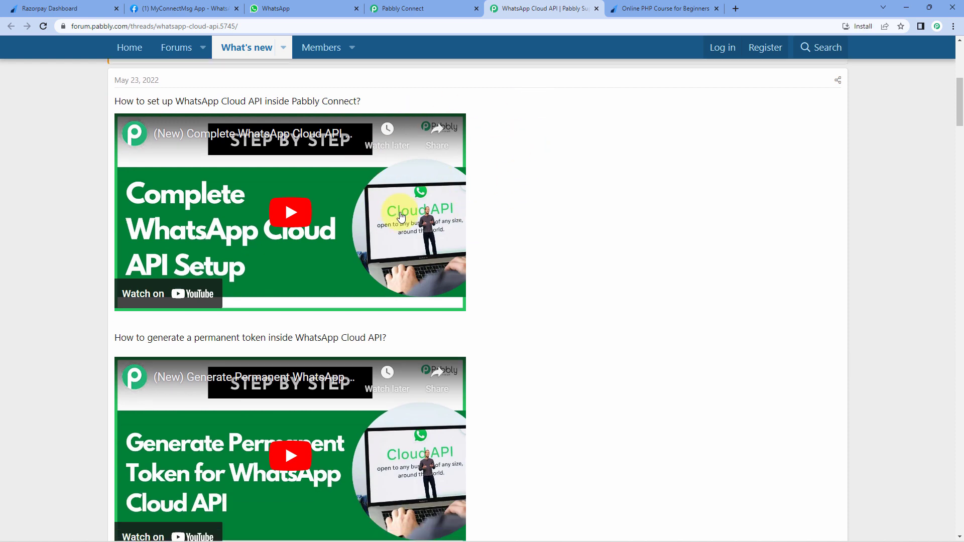
{"action": "scroll", "coordinate": [497, 230], "scroll_direction": "down", "scroll_amount": 3}
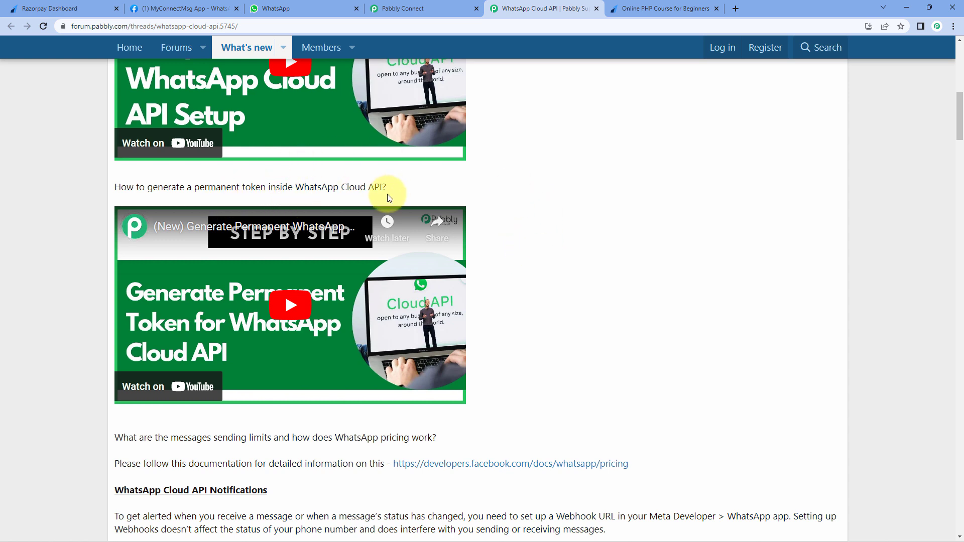
{"action": "left_click", "coordinate": [410, 6]}
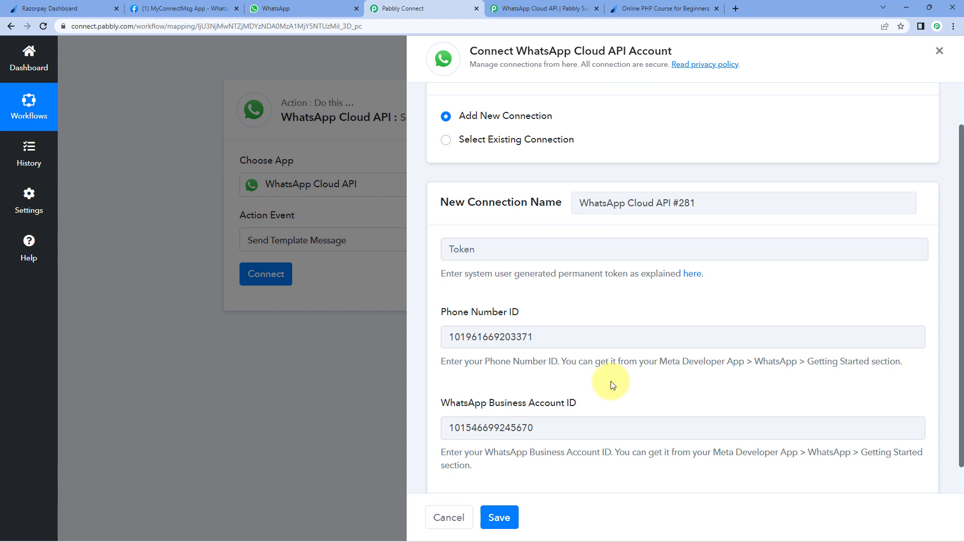
- Connect the action to the existing WhatsApp Cloud API #280 connection and save
{"action": "left_click", "coordinate": [445, 140]}
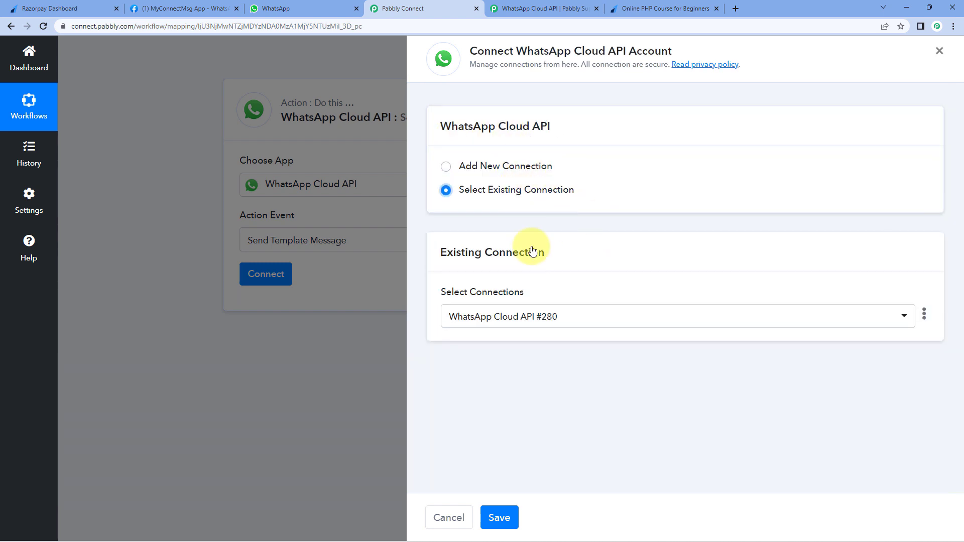
{"action": "left_click", "coordinate": [506, 518]}
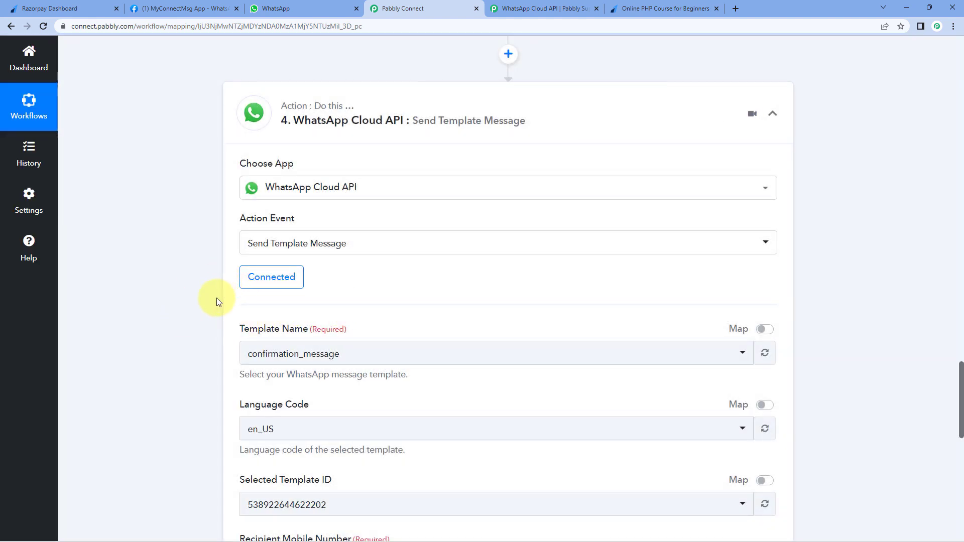
{"action": "scroll", "coordinate": [216, 297], "scroll_direction": "down", "scroll_amount": 1}
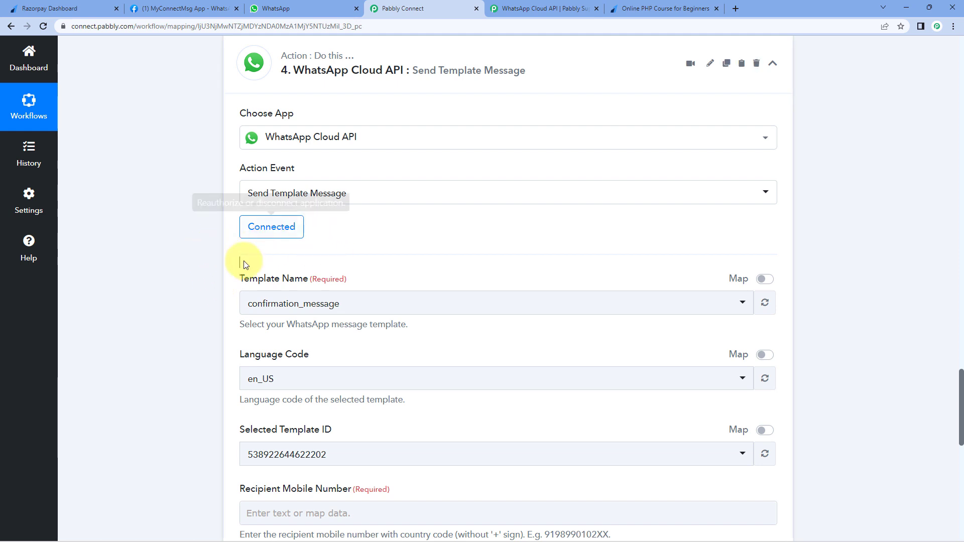
{"action": "scroll", "coordinate": [386, 236], "scroll_direction": "down", "scroll_amount": 1}
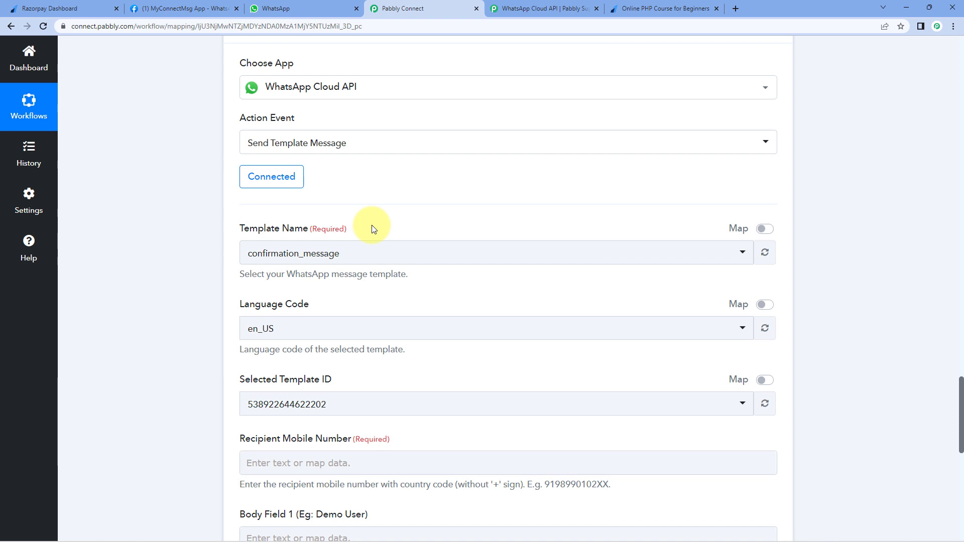
- Browse the available message templates in Template Name, then return to the Meta developer app
{"action": "left_click", "coordinate": [344, 253]}
{"action": "scroll", "coordinate": [372, 242], "scroll_direction": "down", "scroll_amount": 2}
{"action": "scroll", "coordinate": [371, 242], "scroll_direction": "down", "scroll_amount": 6}
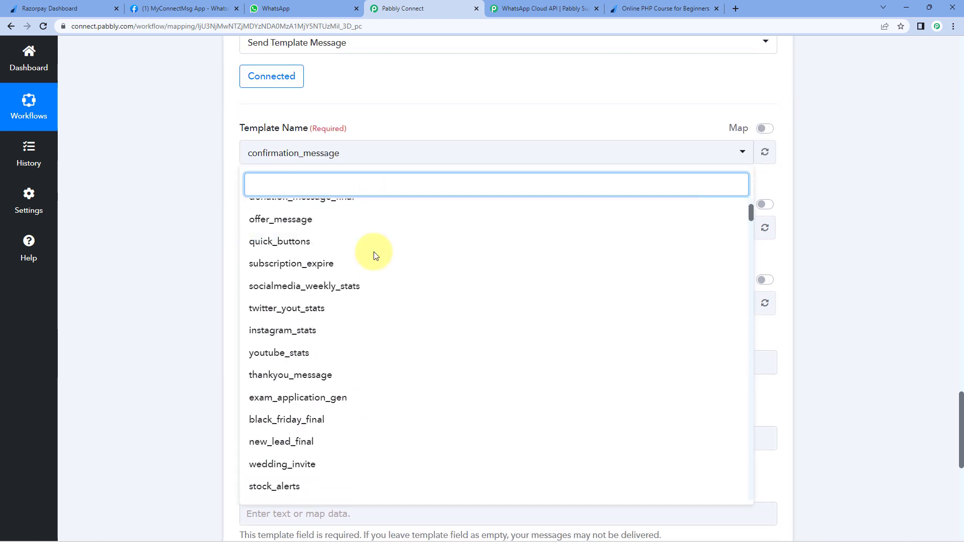
{"action": "scroll", "coordinate": [374, 343], "scroll_direction": "down", "scroll_amount": 2}
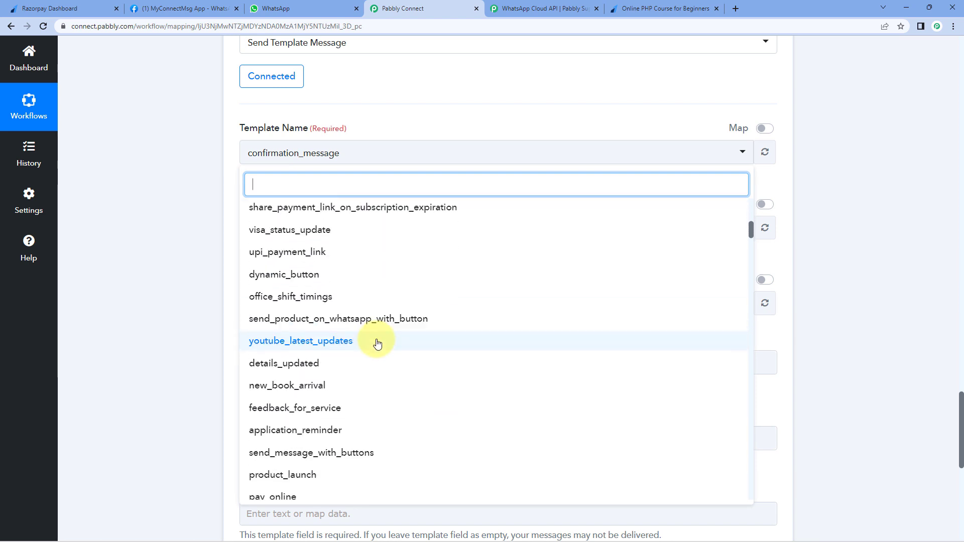
{"action": "scroll", "coordinate": [377, 345], "scroll_direction": "up", "scroll_amount": 8}
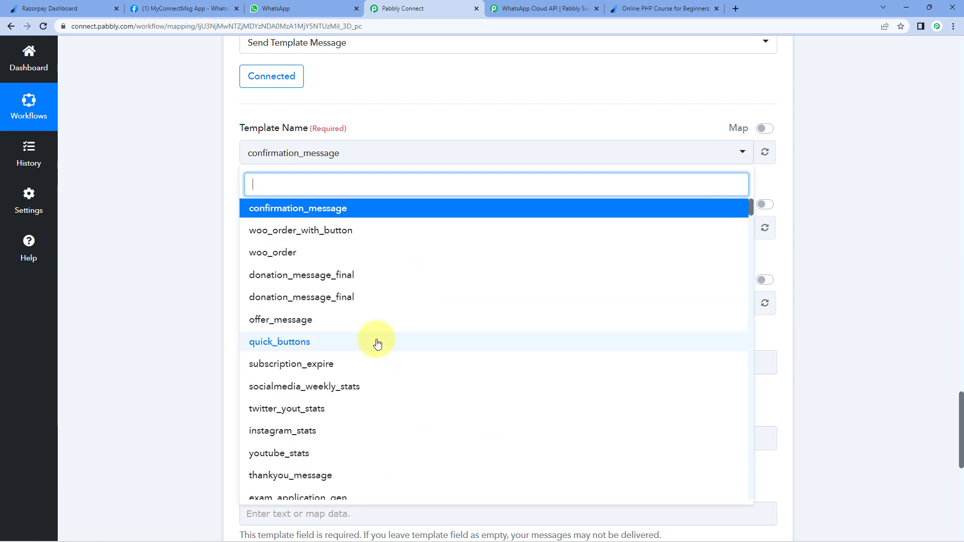
{"action": "left_click", "coordinate": [183, 8]}
{"action": "scroll", "coordinate": [232, 171], "scroll_direction": "down", "scroll_amount": 4}
{"action": "scroll", "coordinate": [234, 175], "scroll_direction": "down", "scroll_amount": 1}
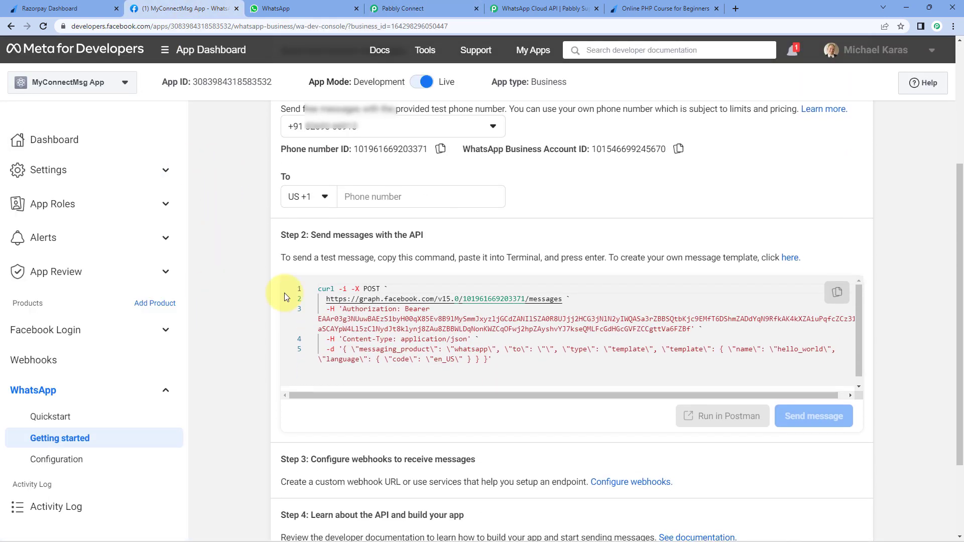
- In Message templates, search 'Paym' and open the payment_update template
{"action": "left_click", "coordinate": [791, 261]}
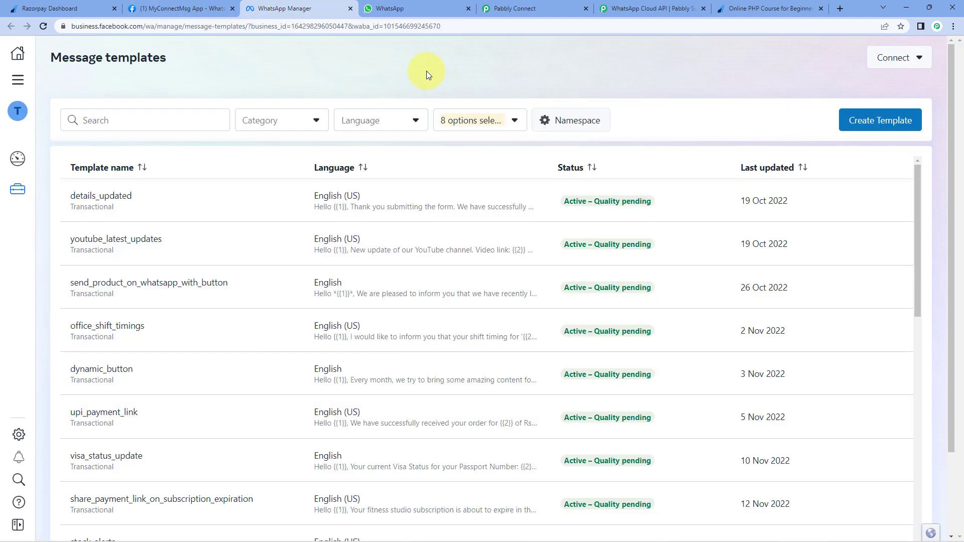
{"action": "scroll", "coordinate": [427, 190], "scroll_direction": "down", "scroll_amount": 5}
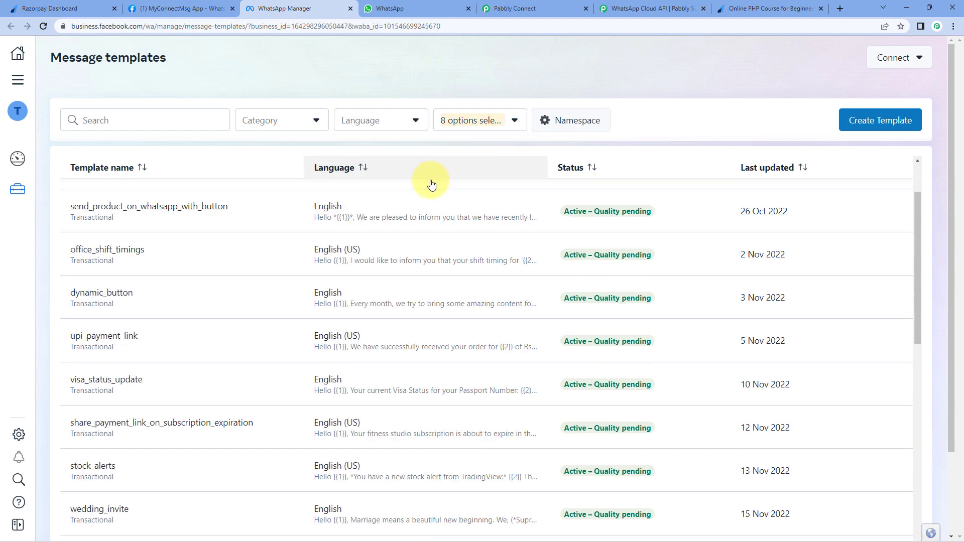
{"action": "scroll", "coordinate": [425, 216], "scroll_direction": "up", "scroll_amount": 5}
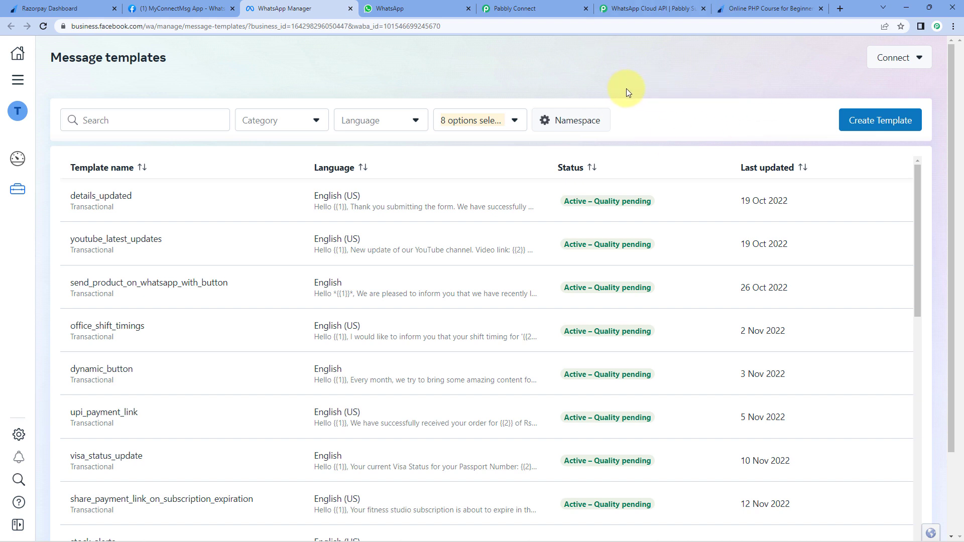
{"action": "left_click", "coordinate": [151, 125]}
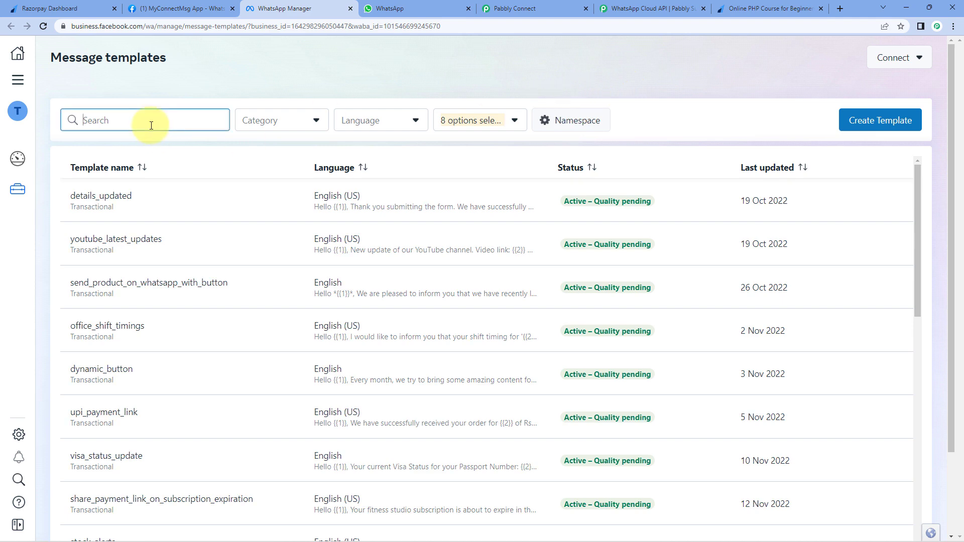
{"action": "type", "text": "Pay"}
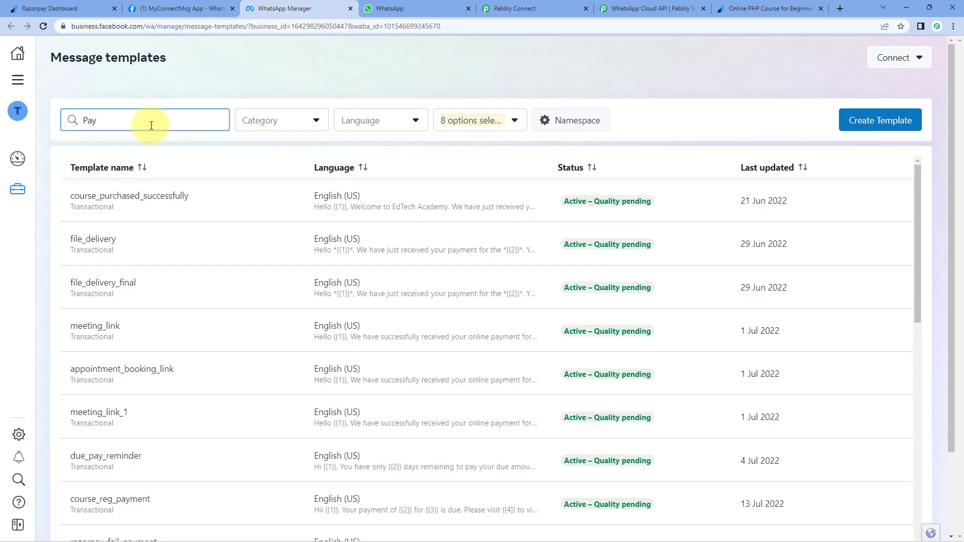
{"action": "type", "text": "ment_"}
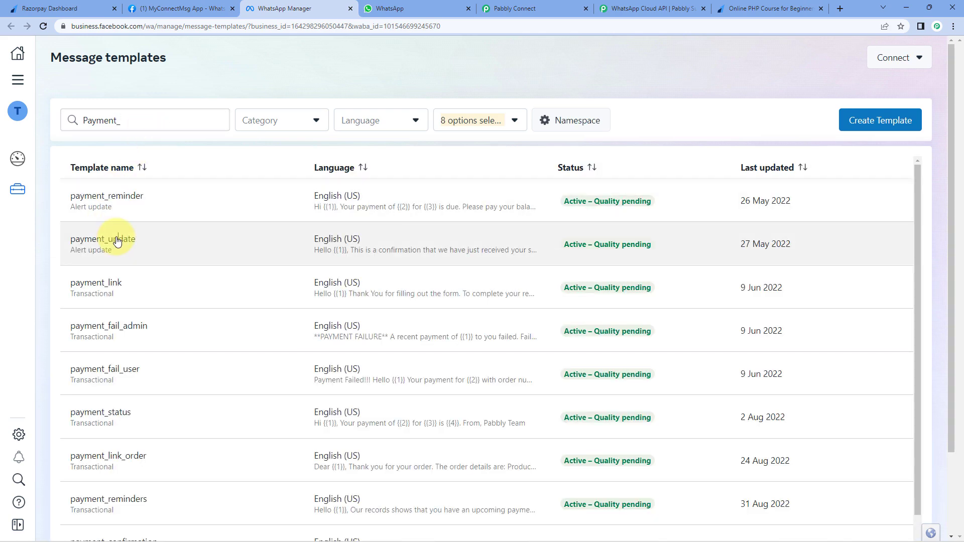
{"action": "left_click", "coordinate": [118, 239]}
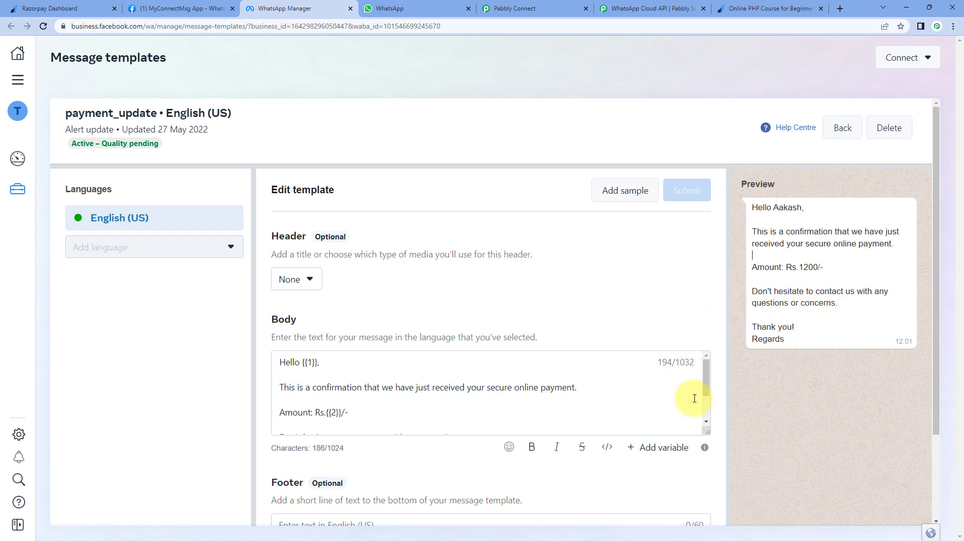
- Enlarge the Body box to show the full text and check the 1200 amount in Preview
{"action": "left_click_drag", "start_coordinate": [707, 432], "coordinate": [700, 482]}
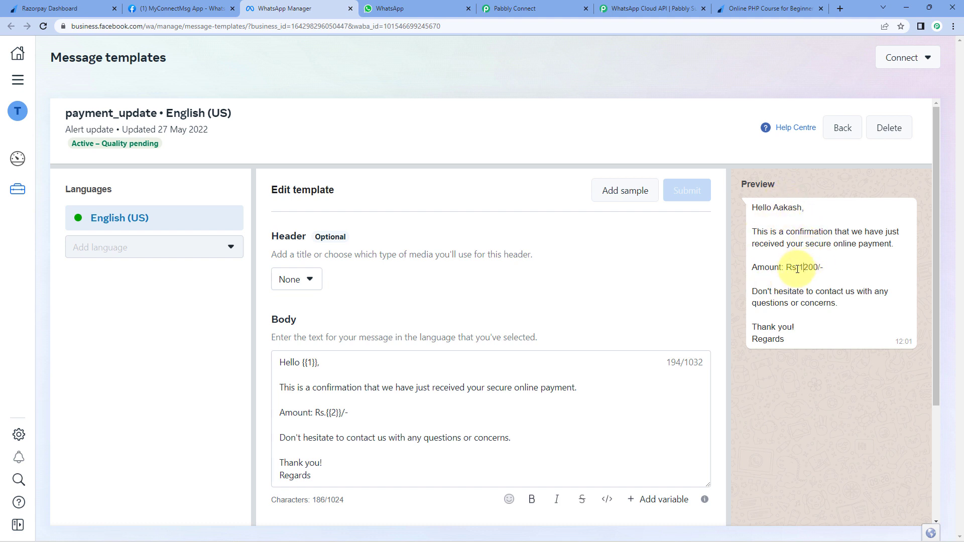
{"action": "double_click", "coordinate": [800, 269]}
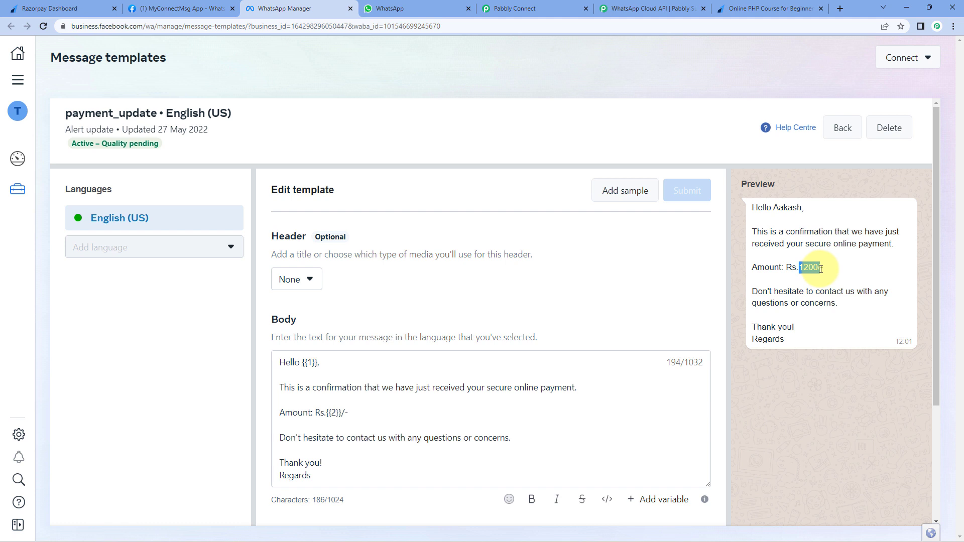
{"action": "left_click", "coordinate": [697, 246]}
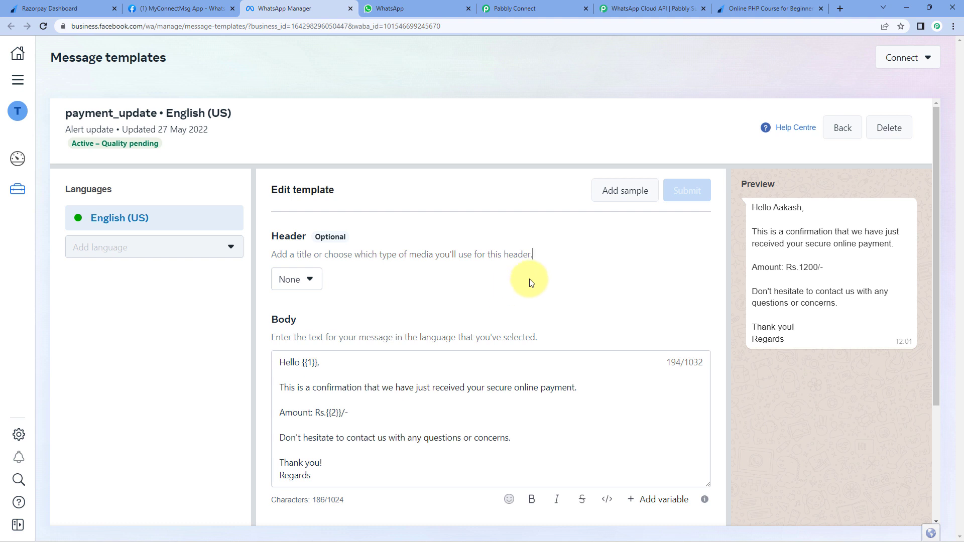
- Inspect the {{1}} name and {{2}} amount placeholders in the template body
{"action": "scroll", "coordinate": [529, 280], "scroll_direction": "down", "scroll_amount": 1}
{"action": "scroll", "coordinate": [581, 254], "scroll_direction": "down", "scroll_amount": 1}
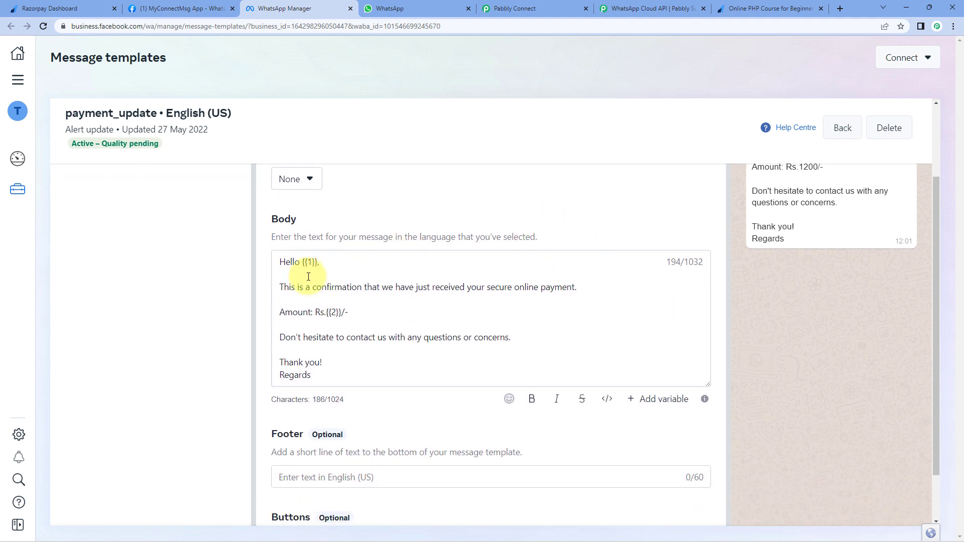
{"action": "left_click", "coordinate": [310, 262]}
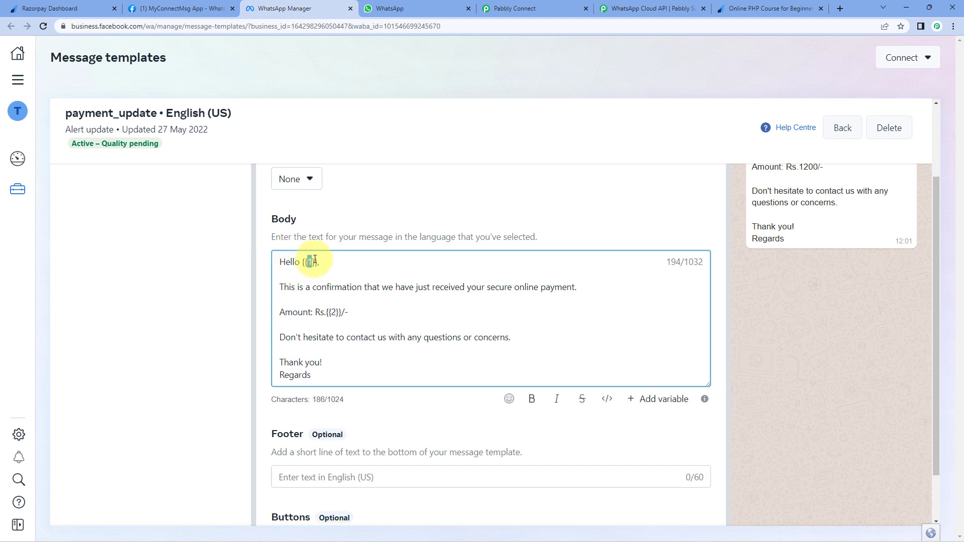
{"action": "left_click_drag", "start_coordinate": [319, 262], "coordinate": [303, 263]}
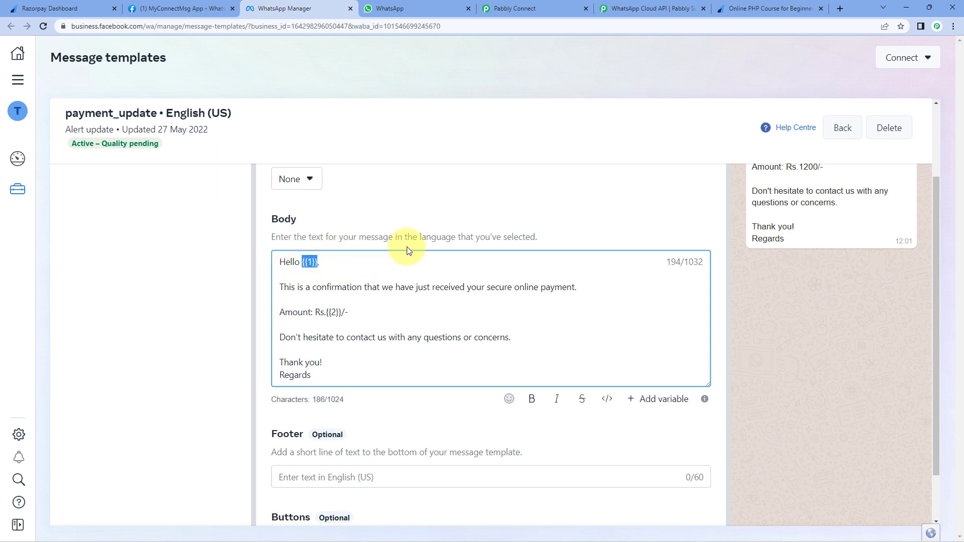
{"action": "left_click", "coordinate": [334, 311]}
{"action": "double_click", "coordinate": [333, 310]}
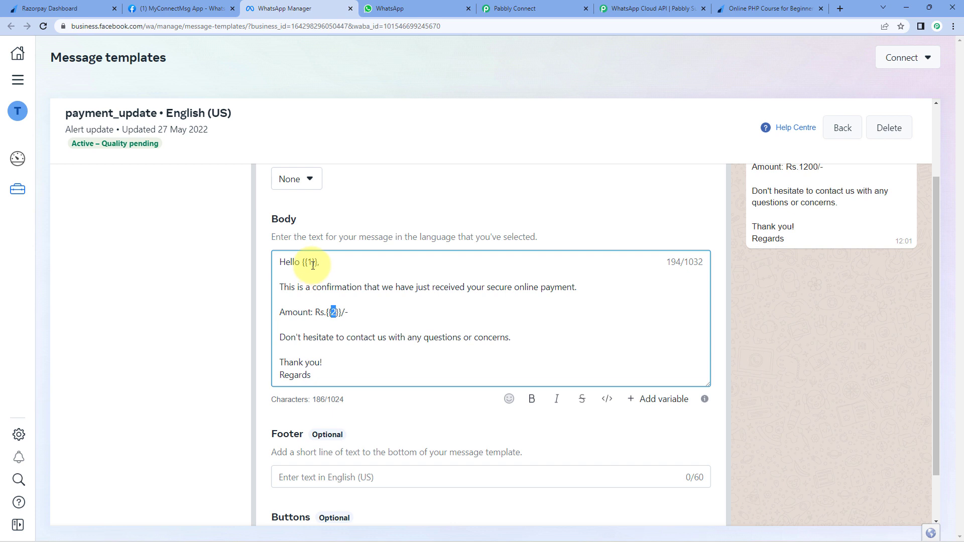
{"action": "scroll", "coordinate": [377, 229], "scroll_direction": "up", "scroll_amount": 2}
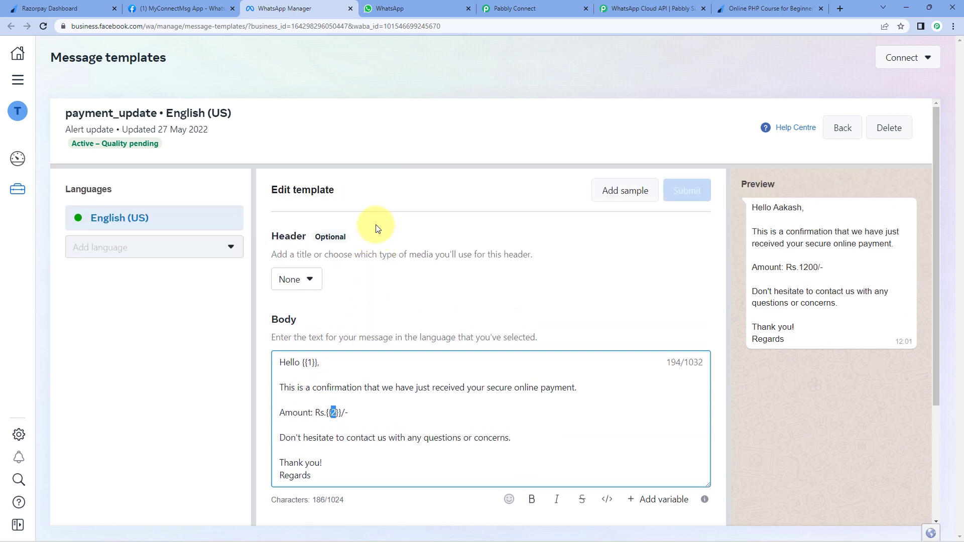
- Back in Pabbly Connect, search 'Payment_u' and select the payment_update template
{"action": "left_click", "coordinate": [529, 4]}
{"action": "type", "text": "Pay"}
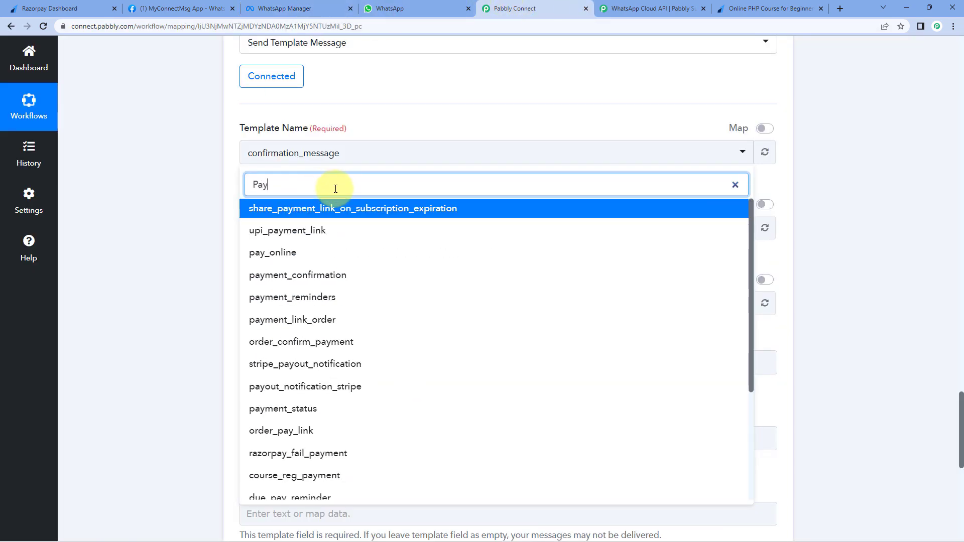
{"action": "type", "text": "ment"}
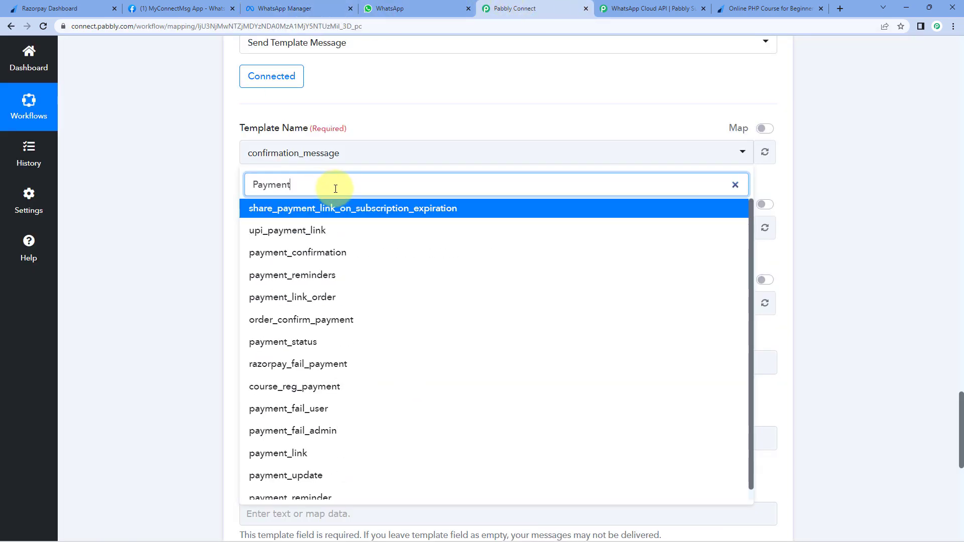
{"action": "type", "text": "_upd"}
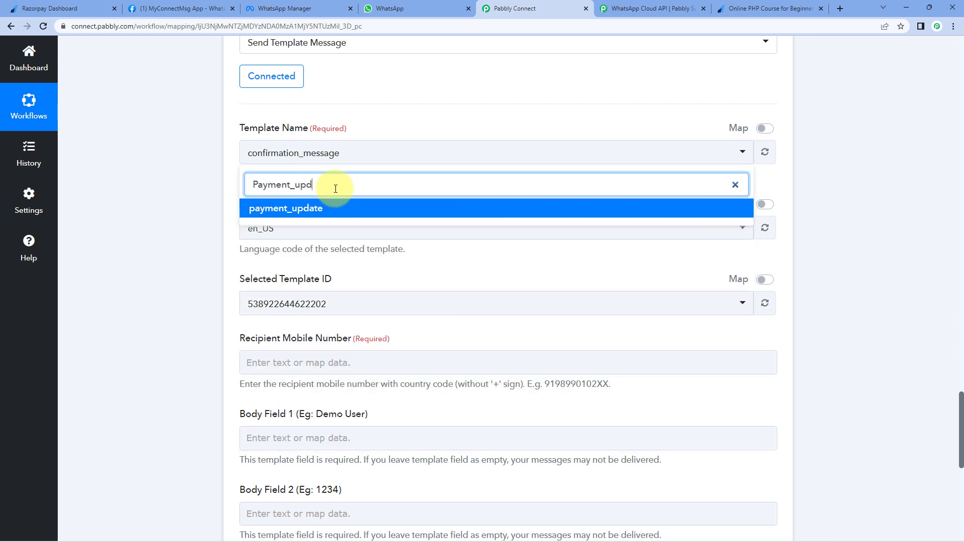
{"action": "left_click", "coordinate": [308, 210]}
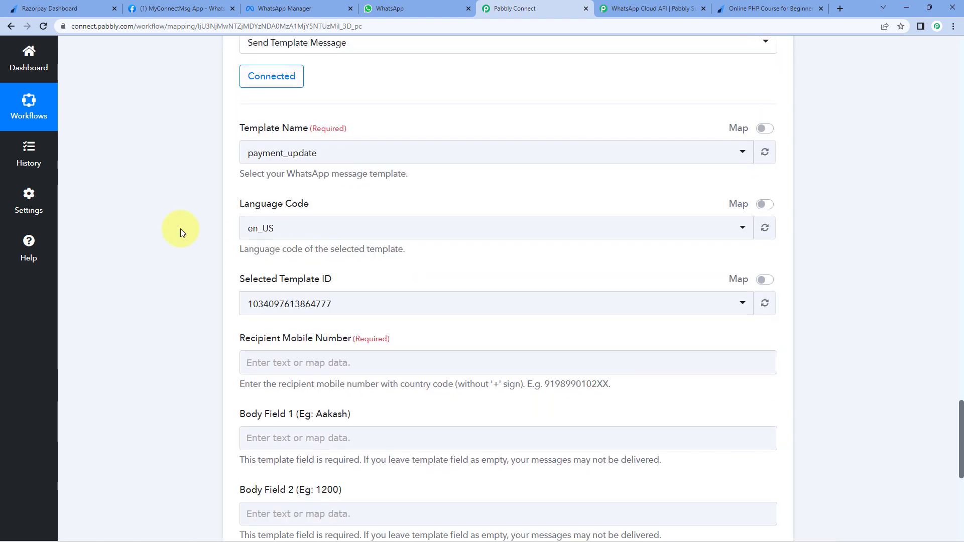
- Review the captured WhatsApp number and bring up earlier-step data for the recipient number field
{"action": "scroll", "coordinate": [179, 230], "scroll_direction": "down", "scroll_amount": 3}
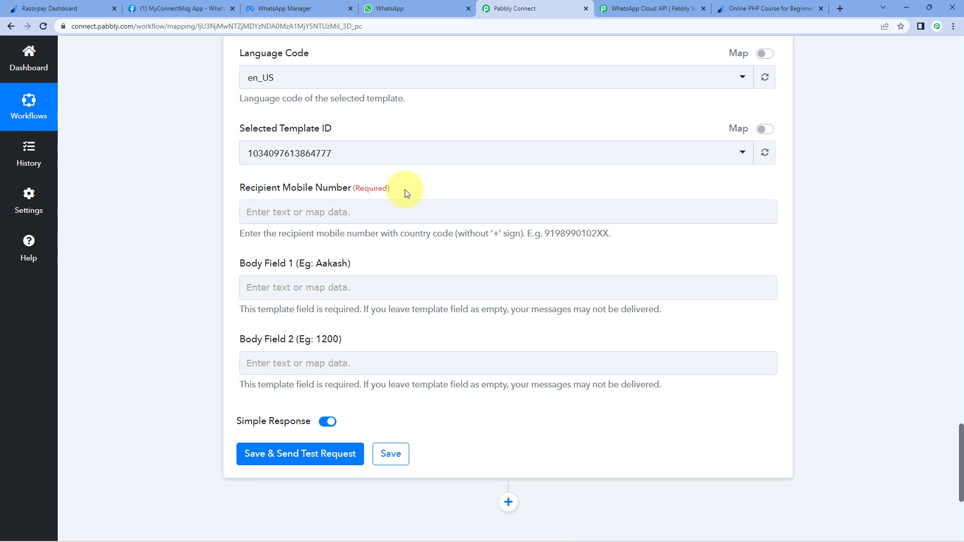
{"action": "scroll", "coordinate": [426, 206], "scroll_direction": "up", "scroll_amount": 15}
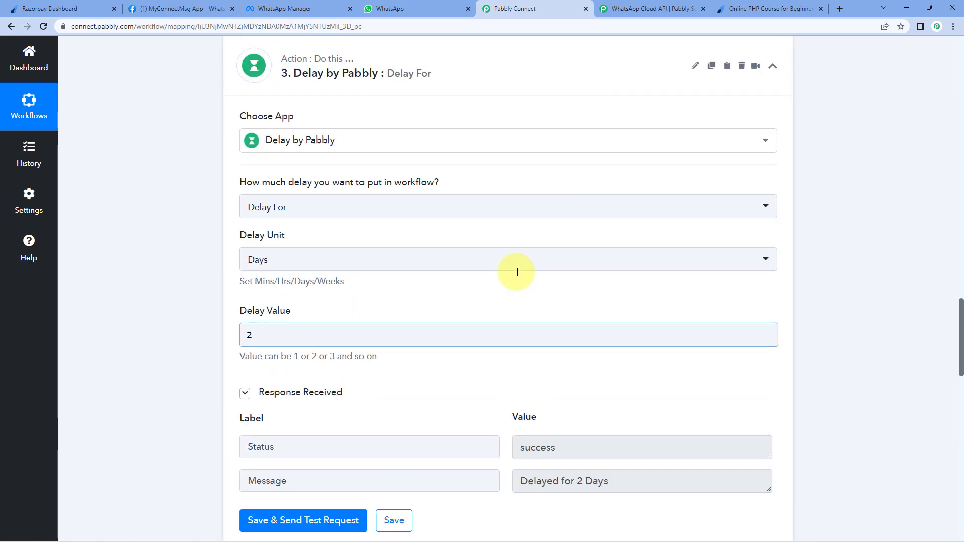
{"action": "scroll", "coordinate": [517, 271], "scroll_direction": "up", "scroll_amount": 20}
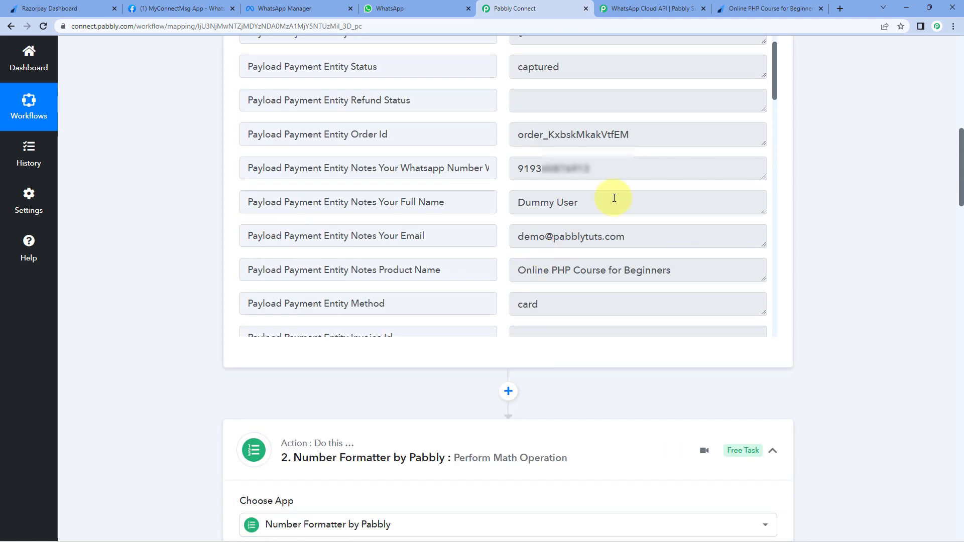
{"action": "left_click_drag", "start_coordinate": [613, 168], "coordinate": [484, 177]}
{"action": "left_click", "coordinate": [508, 186]}
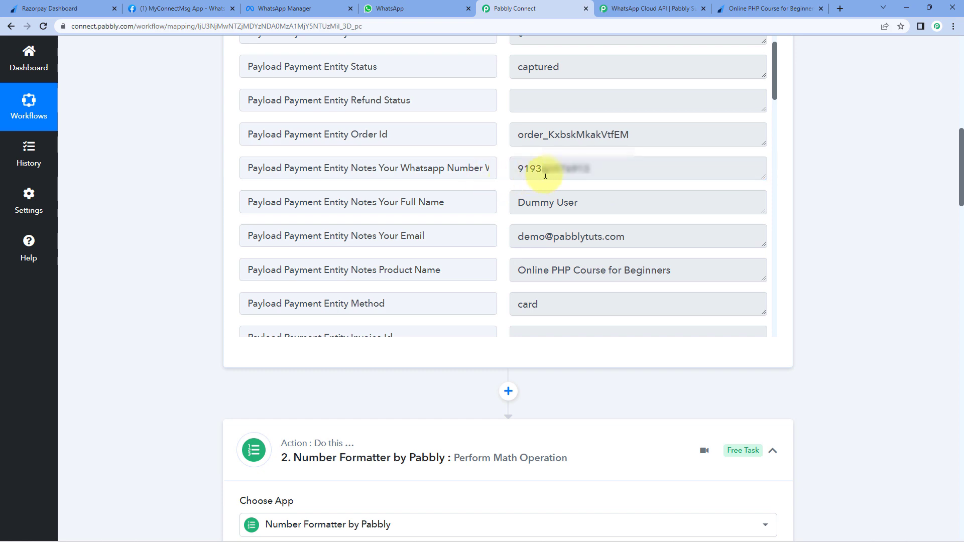
{"action": "scroll", "coordinate": [176, 249], "scroll_direction": "down", "scroll_amount": 2}
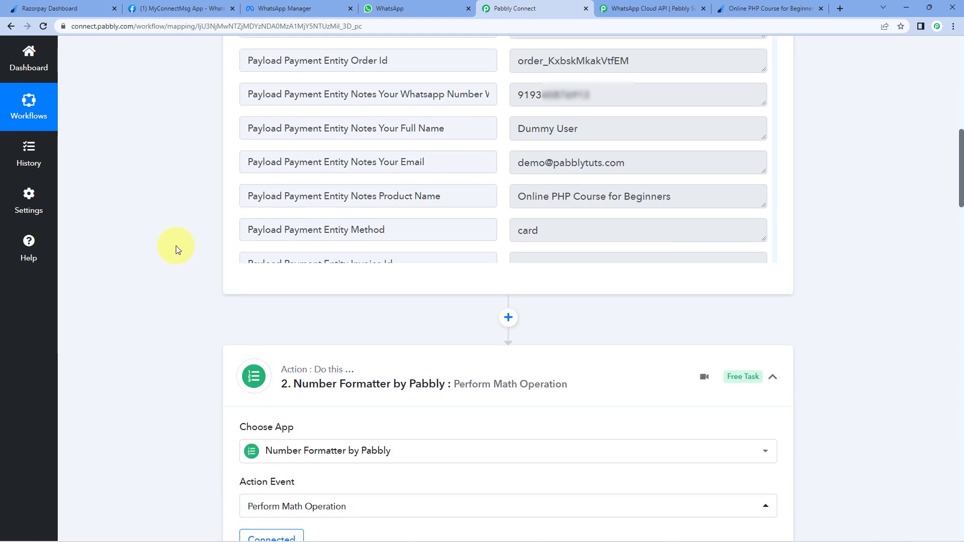
{"action": "scroll", "coordinate": [176, 248], "scroll_direction": "down", "scroll_amount": 20}
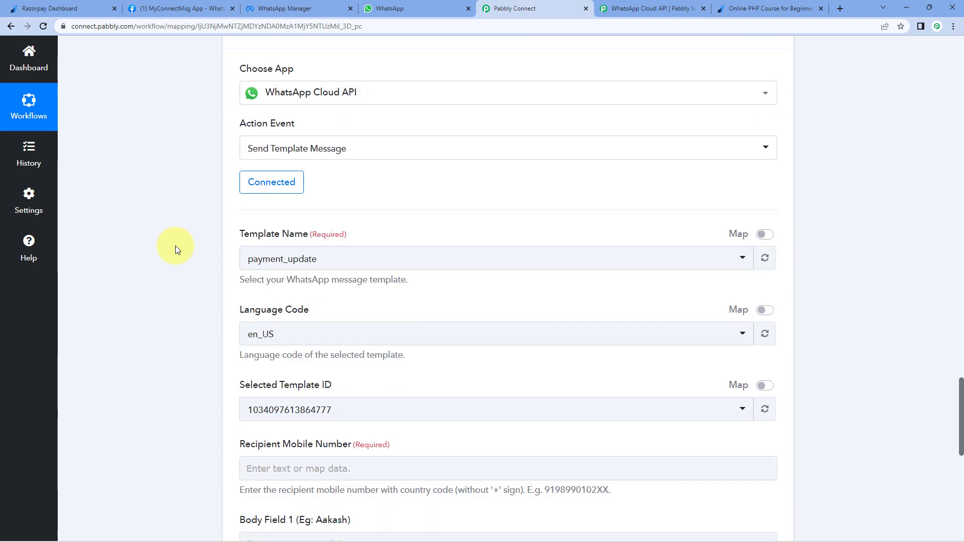
{"action": "scroll", "coordinate": [176, 246], "scroll_direction": "down", "scroll_amount": 4}
{"action": "scroll", "coordinate": [231, 245], "scroll_direction": "down", "scroll_amount": 1}
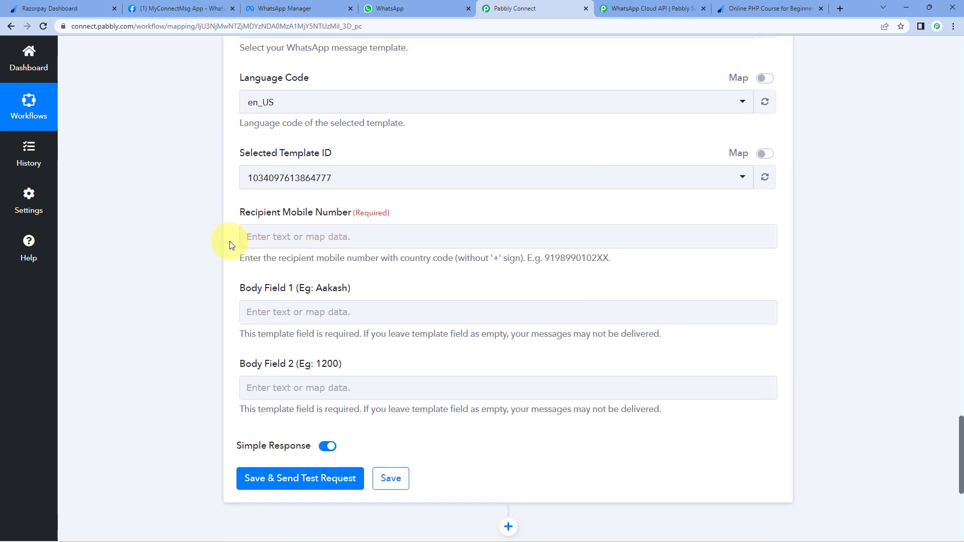
{"action": "left_click", "coordinate": [256, 211]}
- Map Recipient Mobile Number to the Razorpay Payment Captured Whatsapp Number field, with no + sign
{"action": "scroll", "coordinate": [218, 212], "scroll_direction": "down", "scroll_amount": 2}
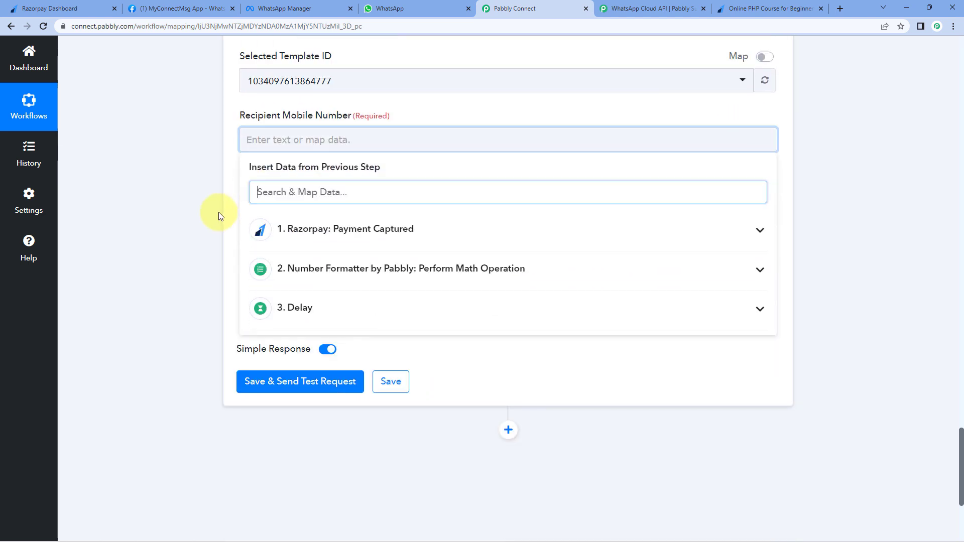
{"action": "scroll", "coordinate": [218, 212], "scroll_direction": "down", "scroll_amount": 1}
{"action": "left_click", "coordinate": [362, 215]}
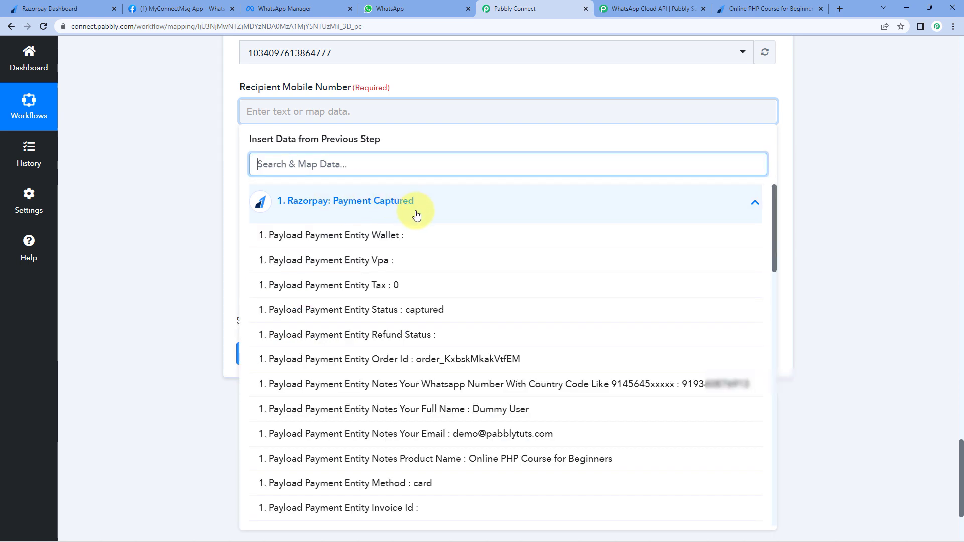
{"action": "left_click", "coordinate": [460, 389]}
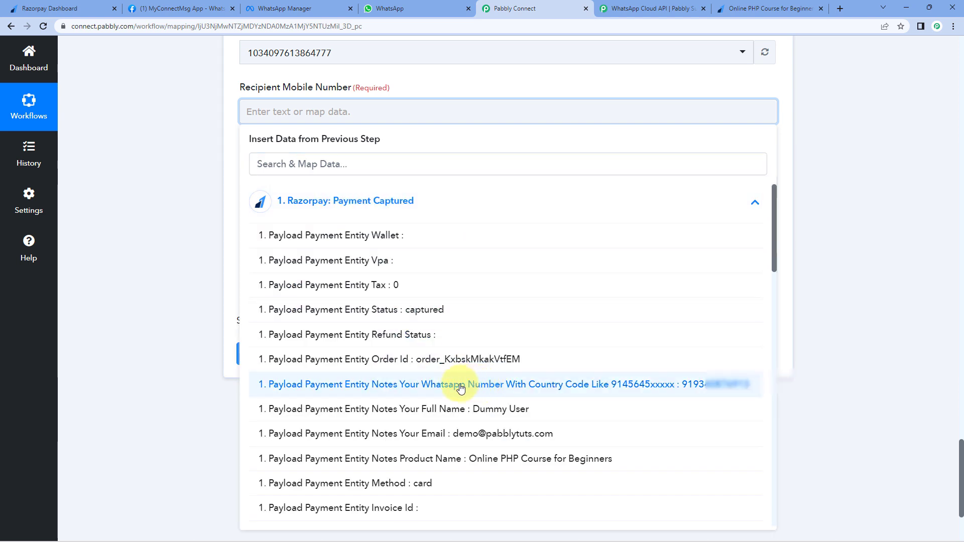
{"action": "left_click", "coordinate": [219, 146]}
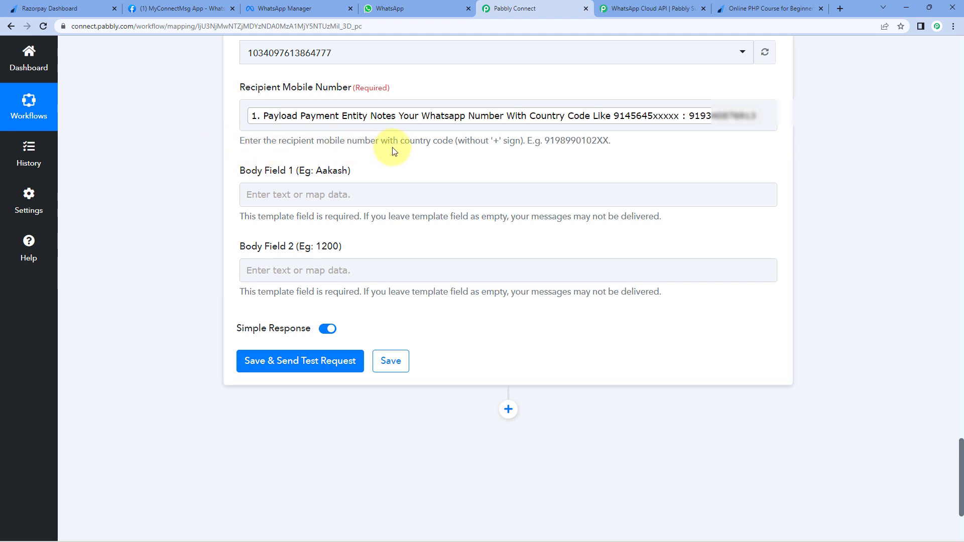
{"action": "double_click", "coordinate": [494, 141]}
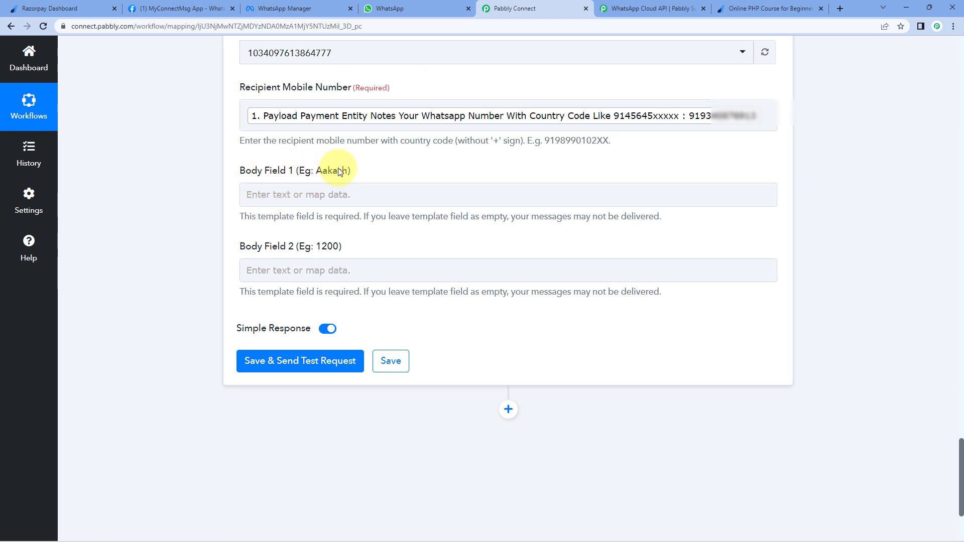
- Recheck the payment_update template's {{1}} name placeholder in WhatsApp Manager, then return to the workflow
{"action": "left_click", "coordinate": [335, 7]}
{"action": "scroll", "coordinate": [329, 320], "scroll_direction": "down", "scroll_amount": 2}
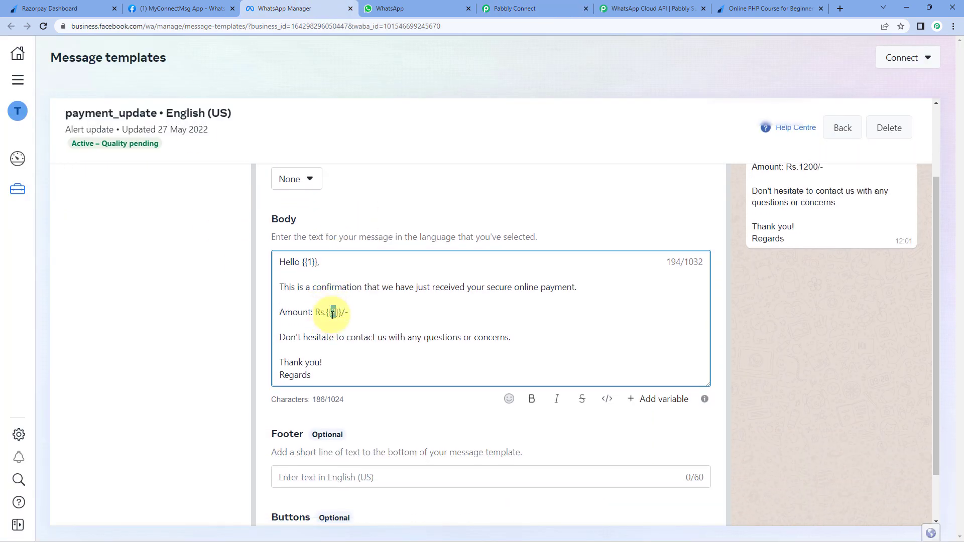
{"action": "double_click", "coordinate": [310, 262]}
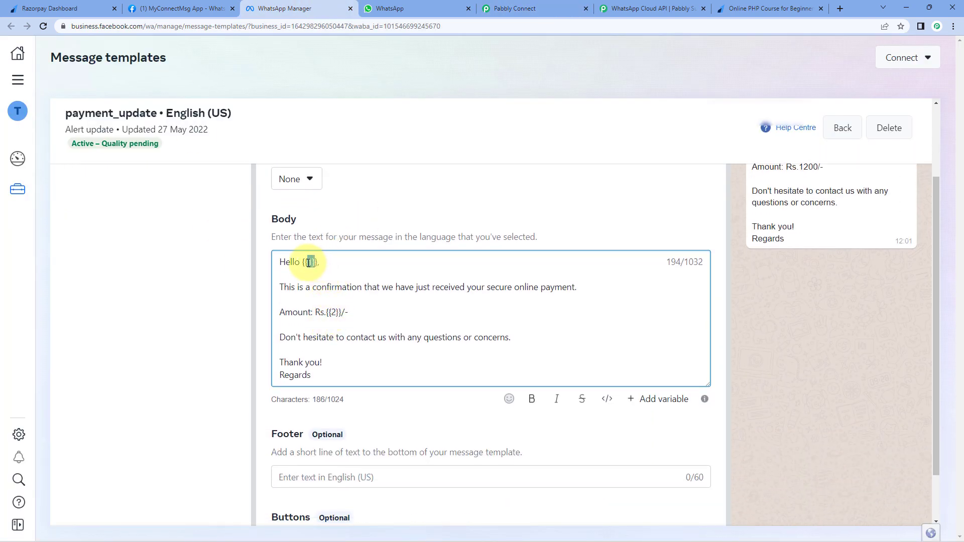
{"action": "scroll", "coordinate": [671, 253], "scroll_direction": "up", "scroll_amount": 2}
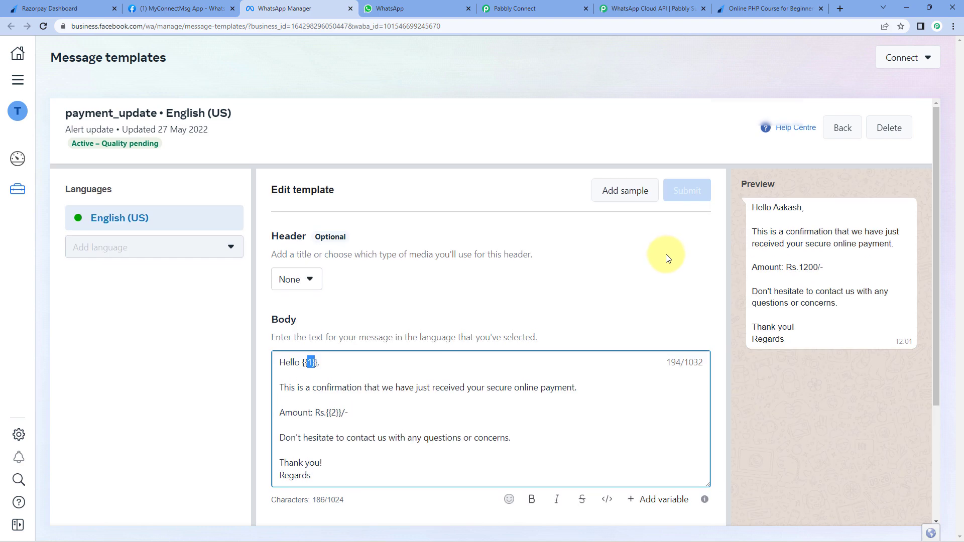
{"action": "left_click", "coordinate": [507, 8]}
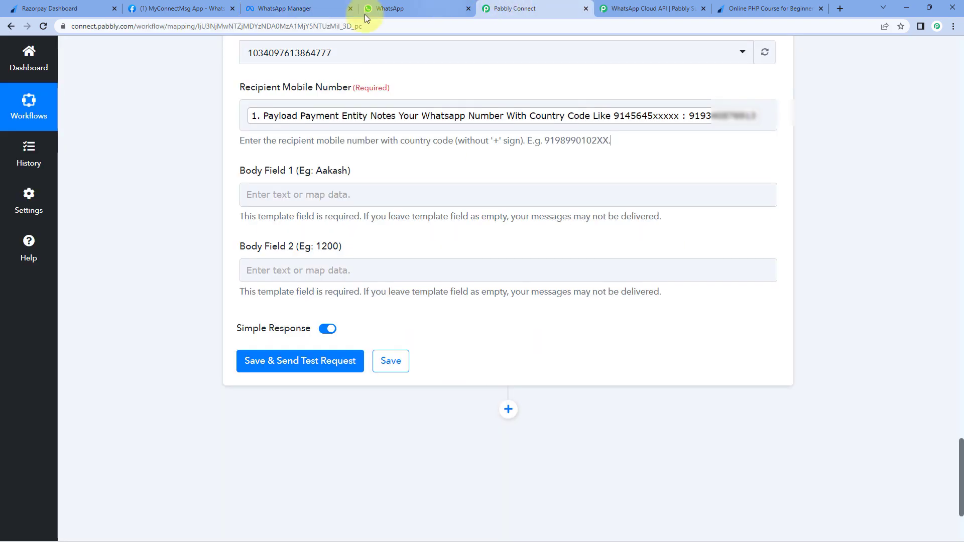
- Map Body Field 1 to the Razorpay payment's Notes Your Full Name value
{"action": "left_click", "coordinate": [269, 190]}
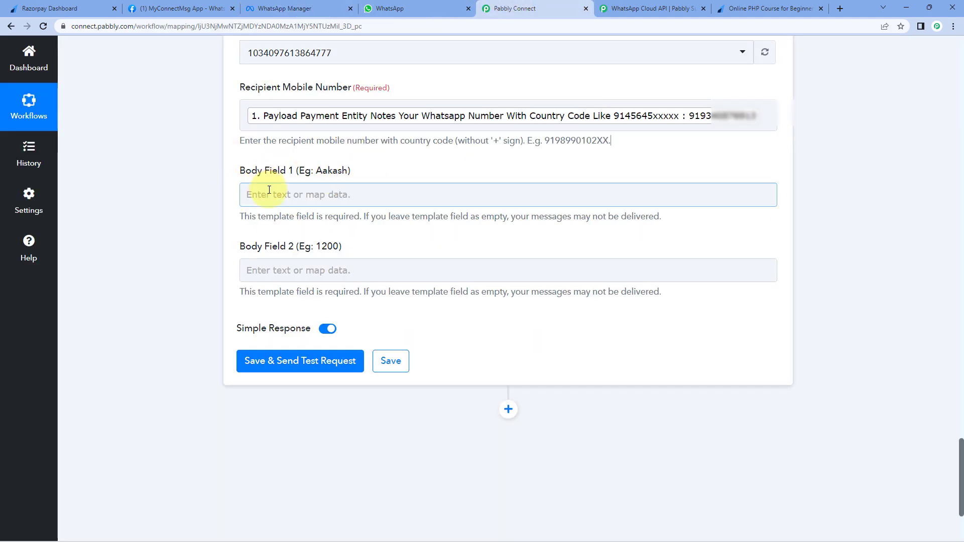
{"action": "left_click", "coordinate": [247, 193]}
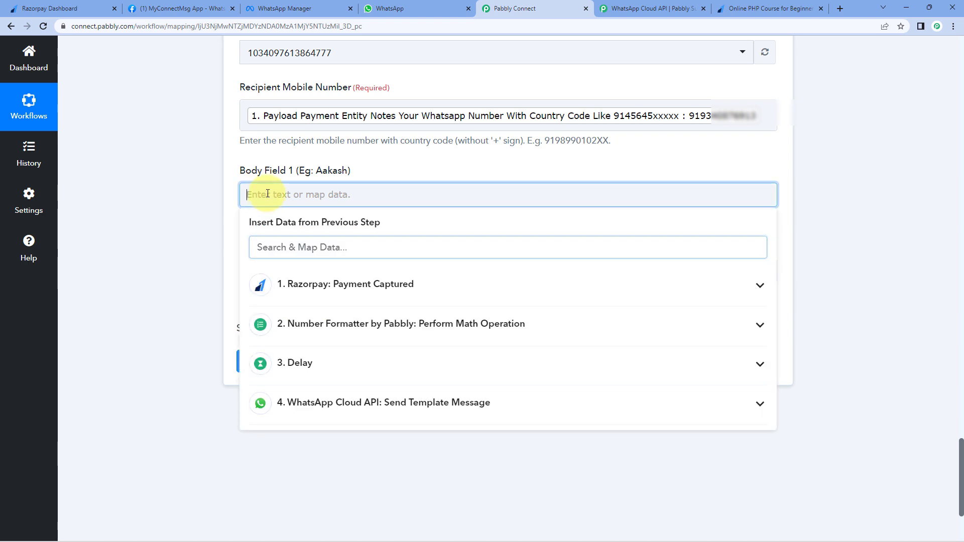
{"action": "left_click", "coordinate": [384, 290]}
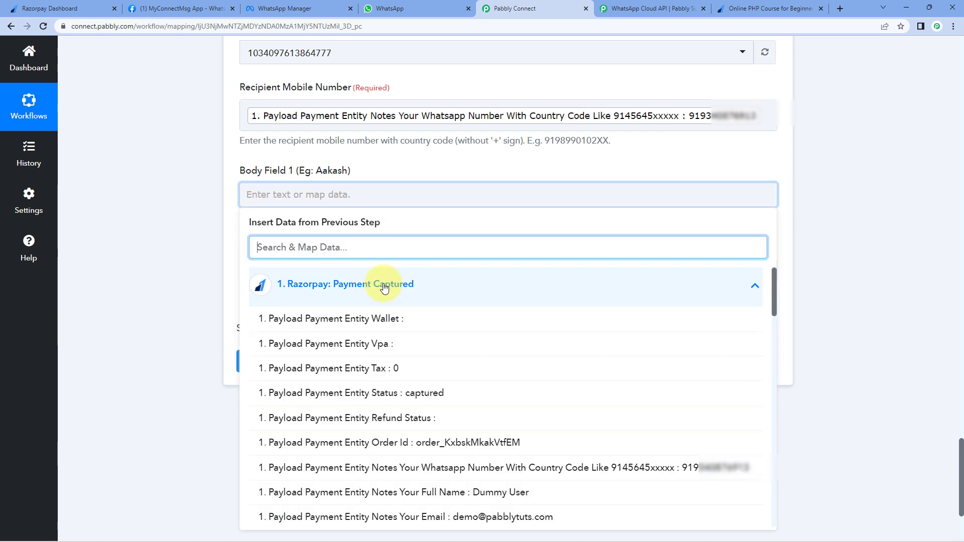
{"action": "left_click", "coordinate": [401, 489]}
{"action": "left_click", "coordinate": [191, 179]}
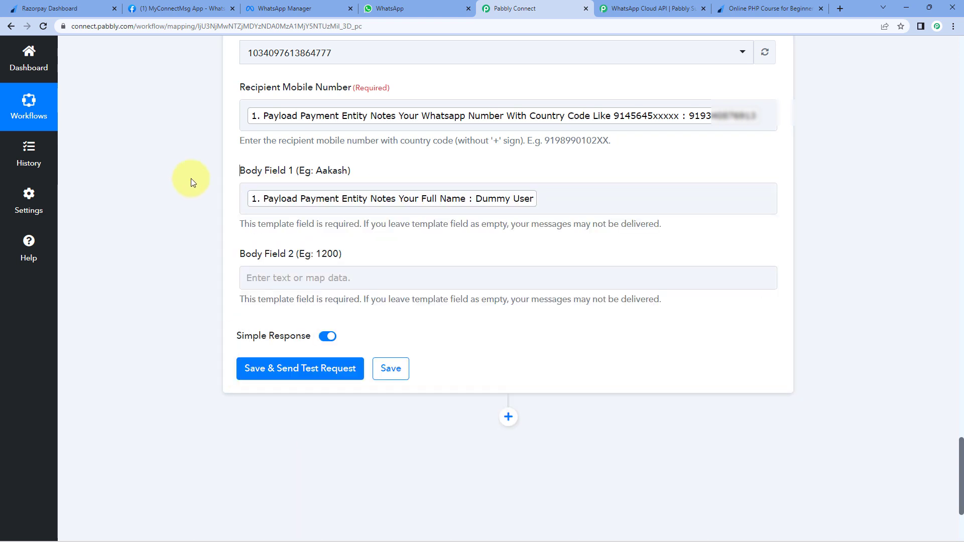
- Map Body Field 2 to the Number Formatter Result, 499
{"action": "left_click", "coordinate": [307, 271]}
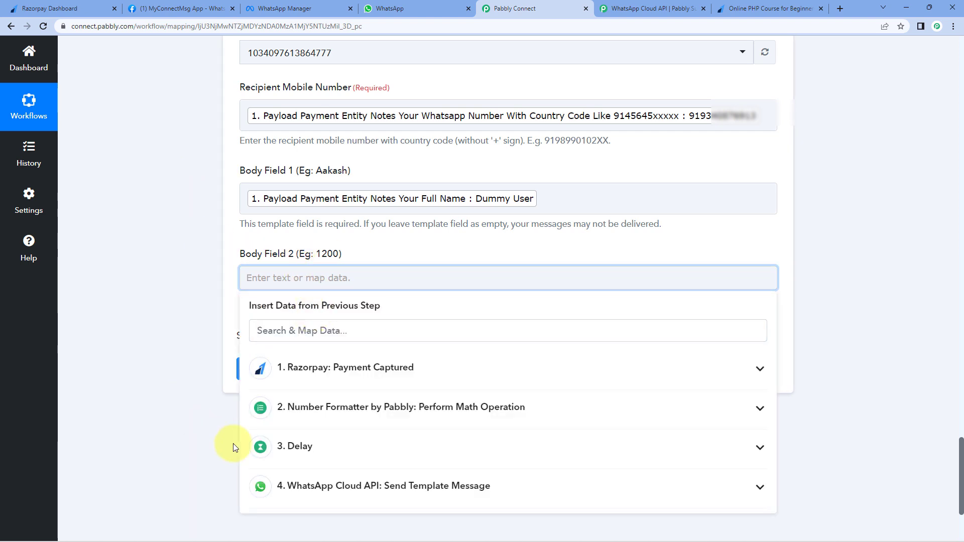
{"action": "left_click", "coordinate": [372, 407]}
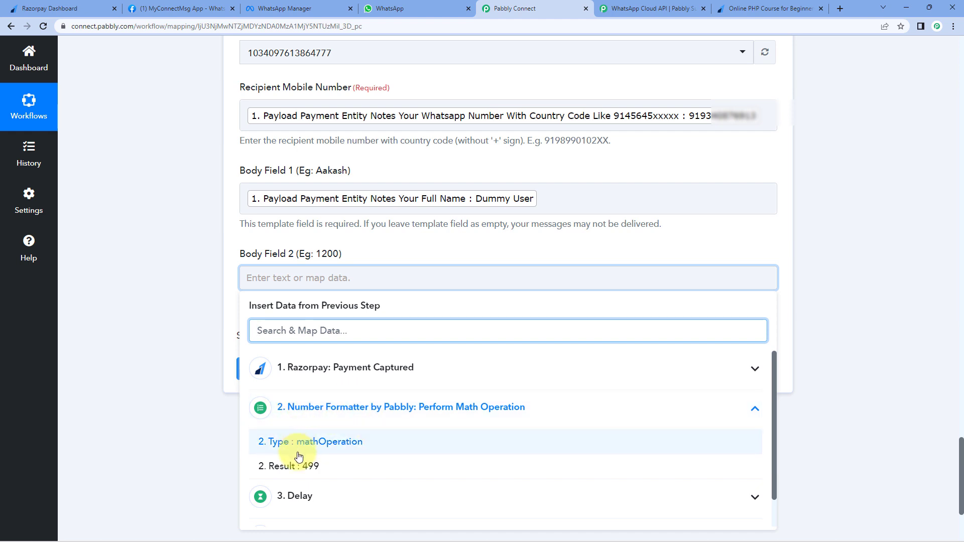
{"action": "left_click", "coordinate": [305, 466]}
{"action": "left_click", "coordinate": [194, 316]}
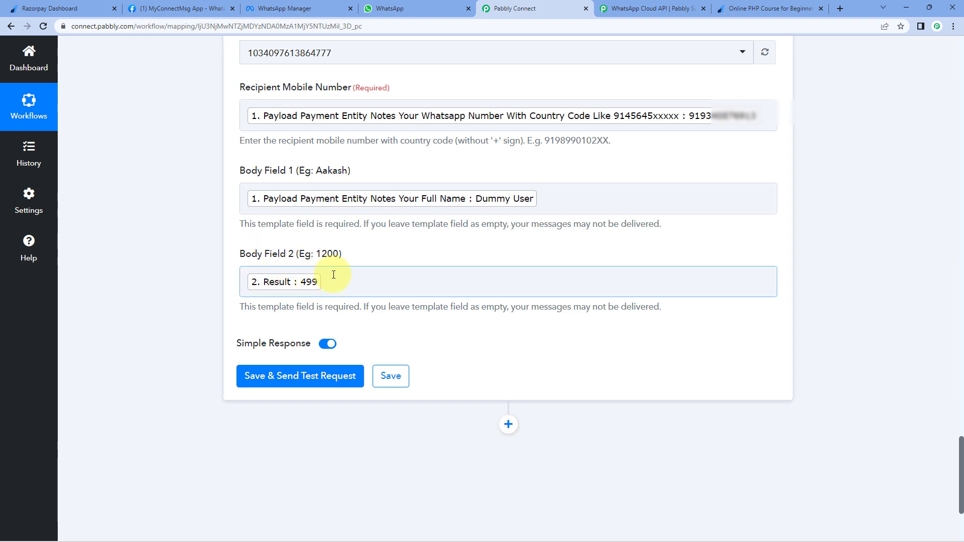
- Save the WhatsApp step and send a test request, briefly checking the Razorpay payment page
{"action": "left_click", "coordinate": [318, 377]}
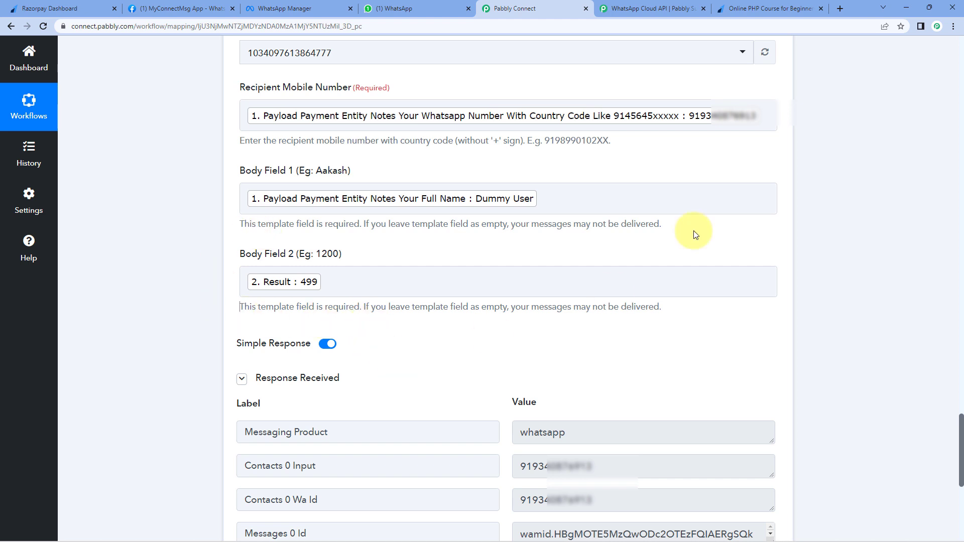
{"action": "left_click", "coordinate": [786, 4]}
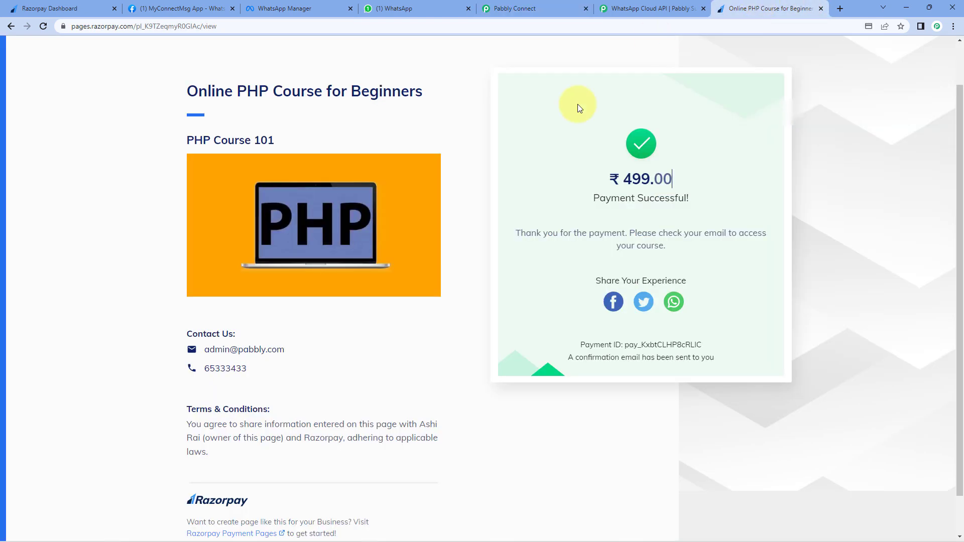
{"action": "left_click", "coordinate": [528, 4]}
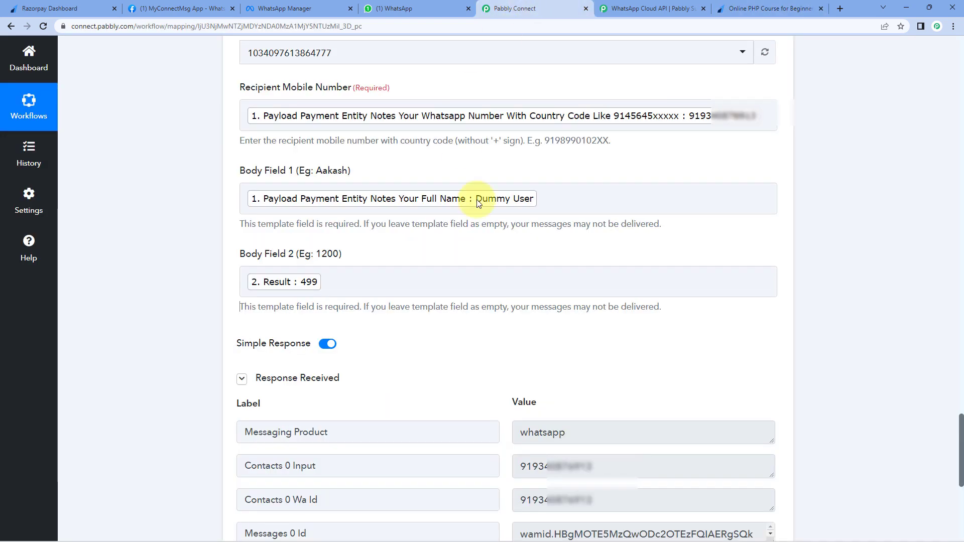
- Open the Pabbly chat in WhatsApp Web and check the customer's name against the Razorpay page
{"action": "left_click", "coordinate": [419, 4]}
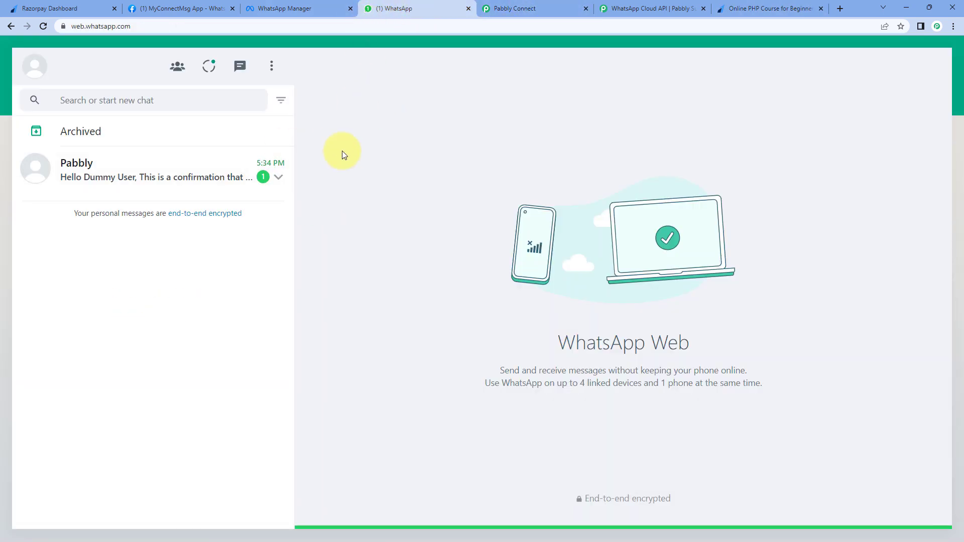
{"action": "left_click", "coordinate": [172, 177]}
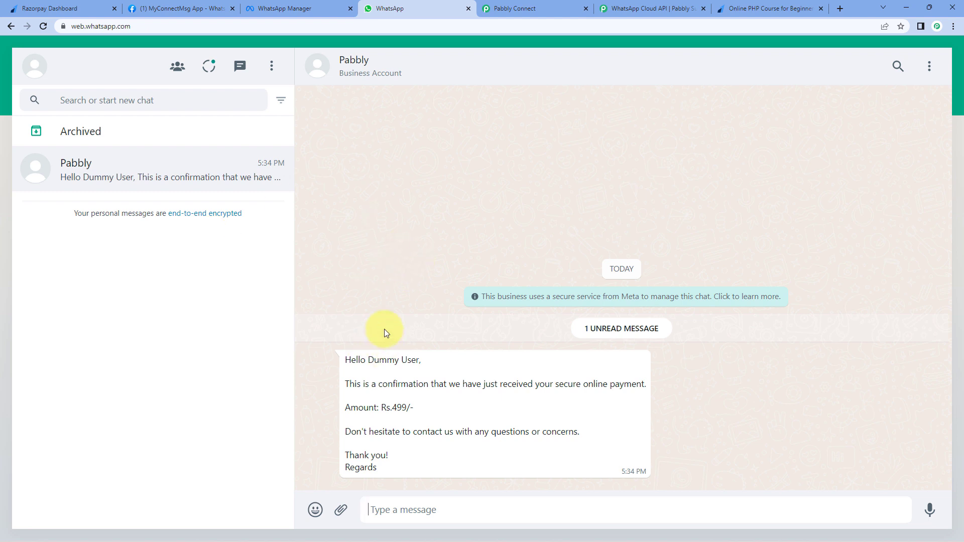
{"action": "left_click_drag", "start_coordinate": [369, 360], "coordinate": [423, 359]}
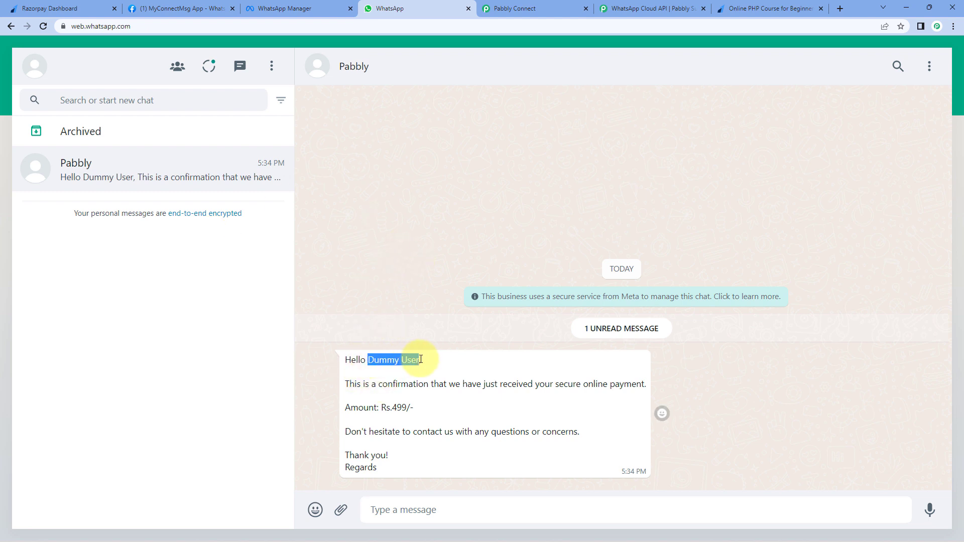
{"action": "left_click", "coordinate": [747, 4]}
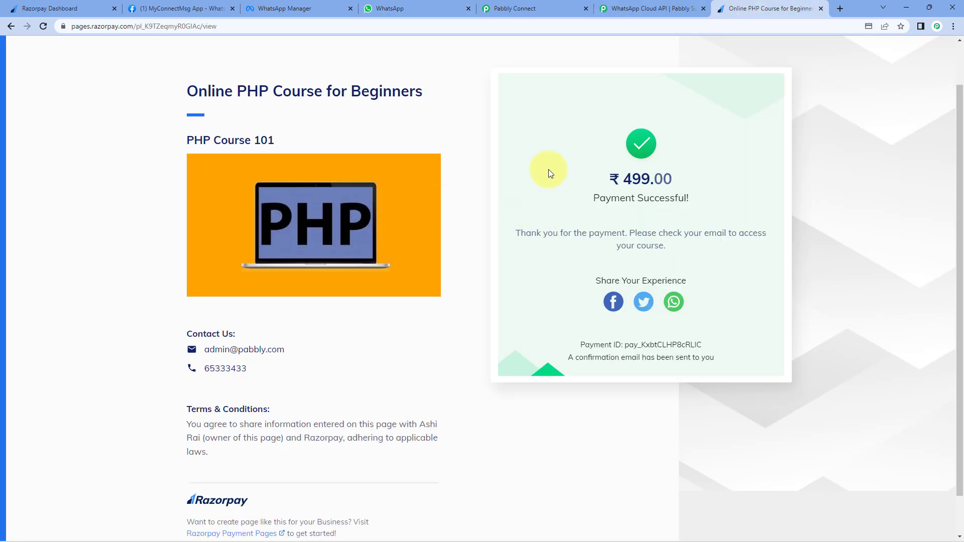
{"action": "left_click", "coordinate": [387, 7]}
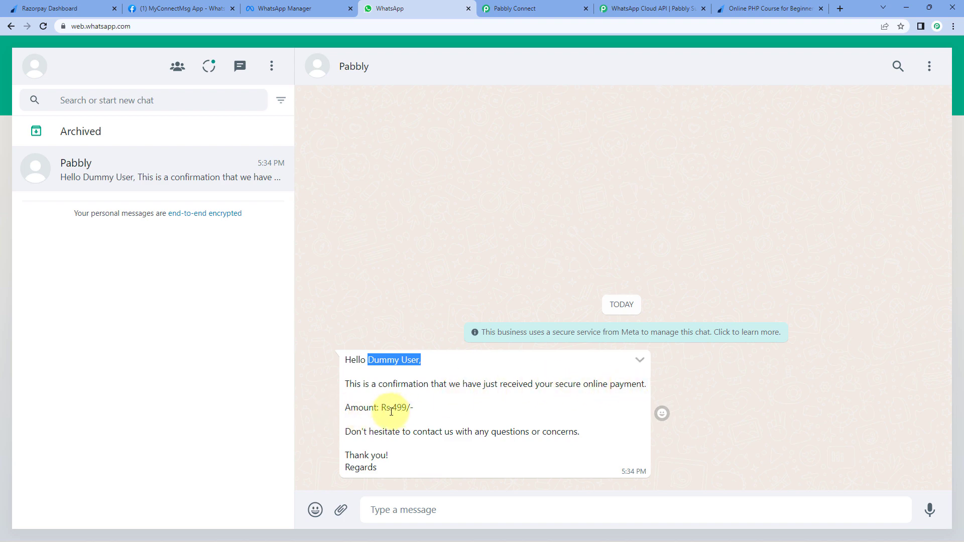
- Verify the Rs.499/- amount matches Razorpay, then bring up the payment_update template
{"action": "mouse_move", "coordinate": [392, 407]}
{"action": "left_mouse_down"}
{"action": "mouse_move", "coordinate": [419, 413]}
{"action": "mouse_move", "coordinate": [406, 416]}
{"action": "left_mouse_up"}
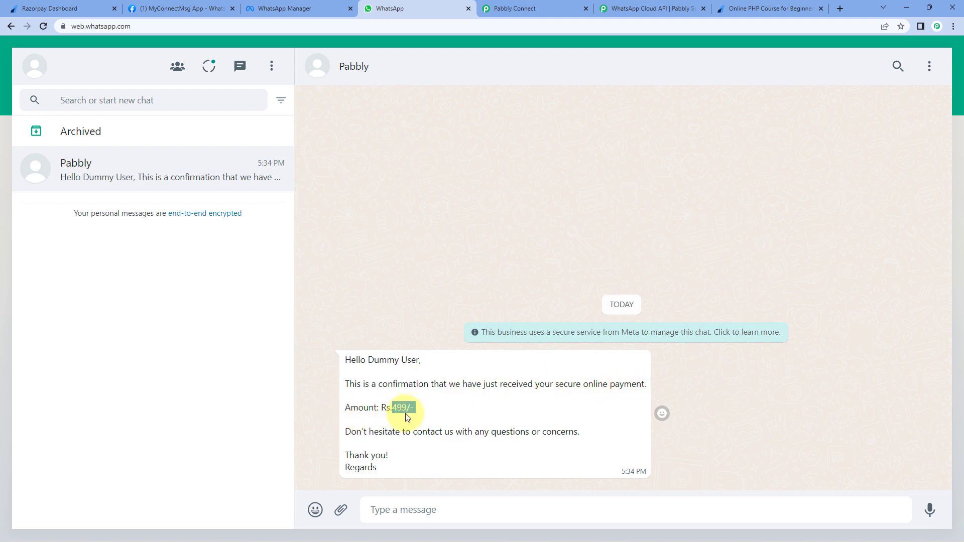
{"action": "left_click", "coordinate": [771, 8]}
{"action": "left_click", "coordinate": [393, 9]}
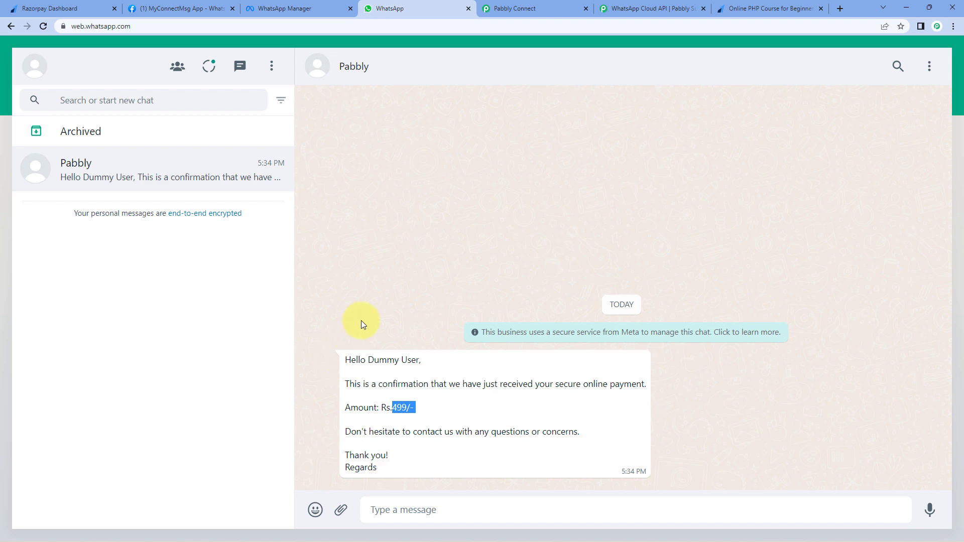
{"action": "left_click", "coordinate": [296, 9]}
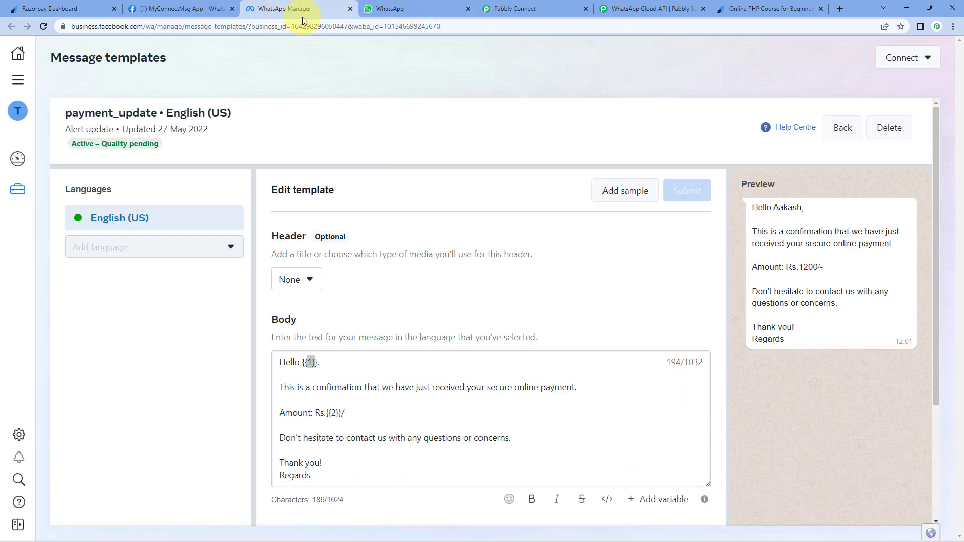
- Go back to the Razorpay to WhatsApp workflow and collapse the Razorpay trigger step
{"action": "left_click", "coordinate": [514, 8]}
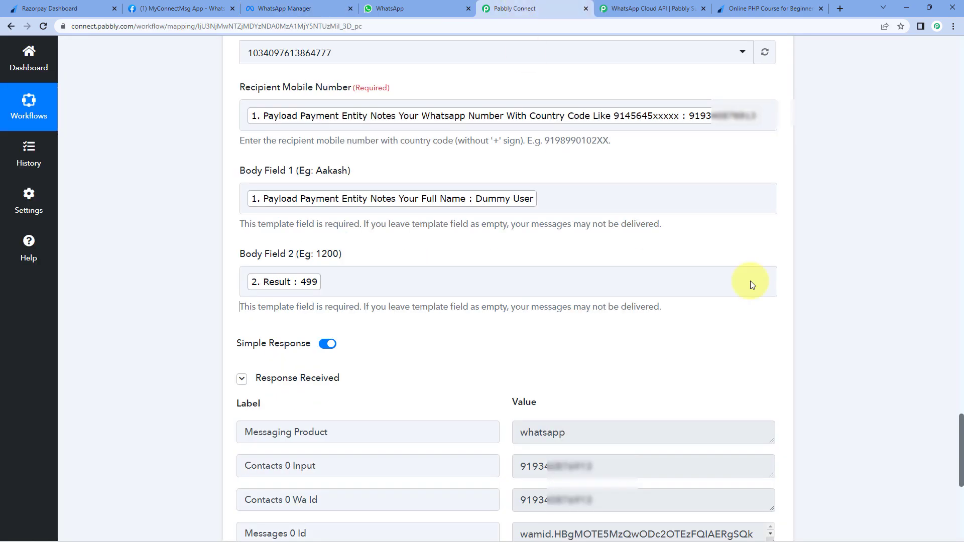
{"action": "scroll", "coordinate": [871, 318], "scroll_direction": "up", "scroll_amount": 10}
{"action": "scroll", "coordinate": [799, 251], "scroll_direction": "up", "scroll_amount": 15}
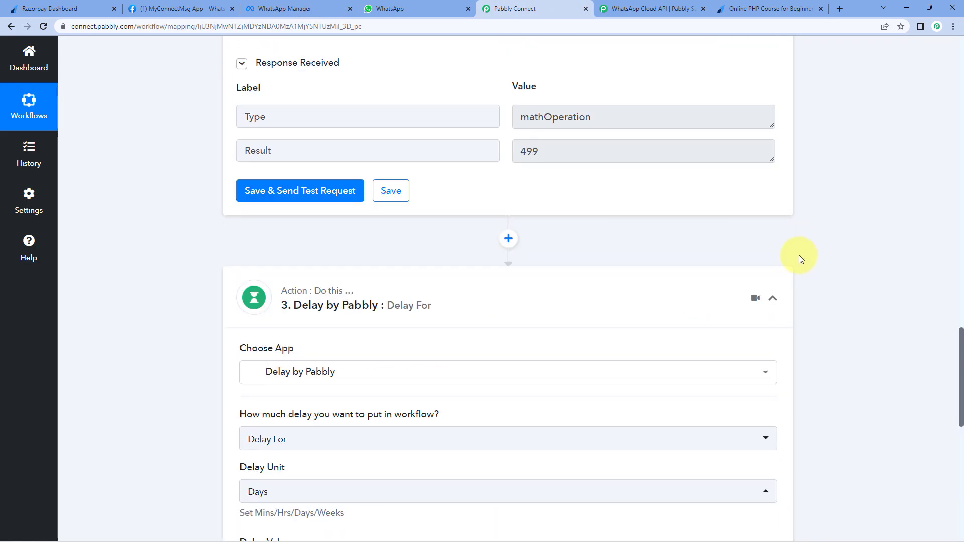
{"action": "scroll", "coordinate": [791, 282], "scroll_direction": "up", "scroll_amount": 15}
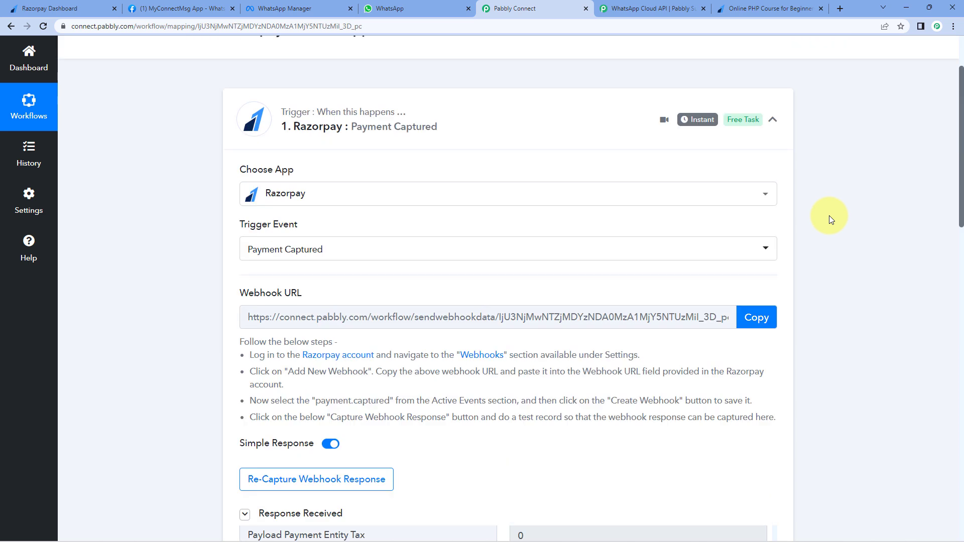
{"action": "scroll", "coordinate": [824, 215], "scroll_direction": "up", "scroll_amount": 2}
{"action": "left_click", "coordinate": [773, 213]}
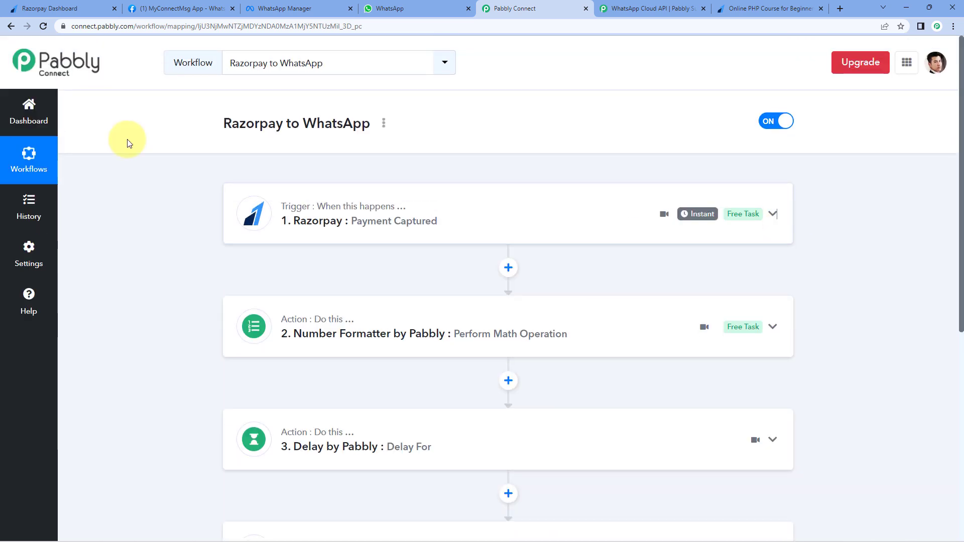
- Review the 2-day Delay step's settings, then collapse it
{"action": "scroll", "coordinate": [456, 117], "scroll_direction": "down", "scroll_amount": 1}
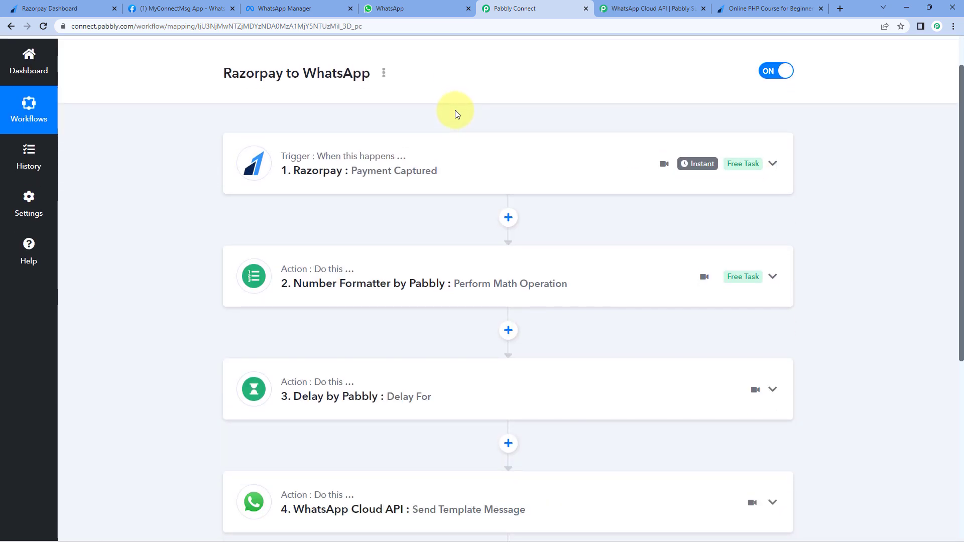
{"action": "scroll", "coordinate": [432, 117], "scroll_direction": "down", "scroll_amount": 1}
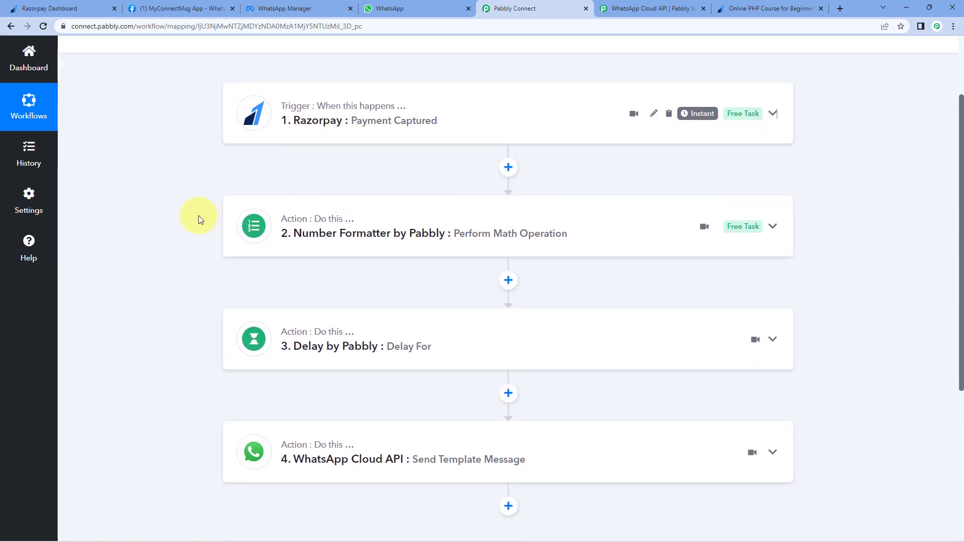
{"action": "left_click", "coordinate": [442, 327]}
{"action": "scroll", "coordinate": [174, 307], "scroll_direction": "down", "scroll_amount": 2}
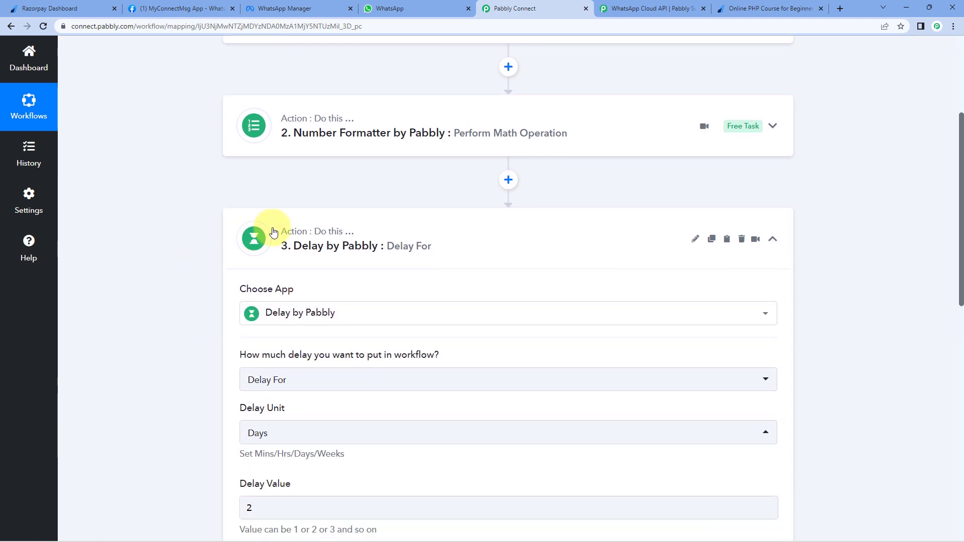
{"action": "left_click", "coordinate": [452, 230]}
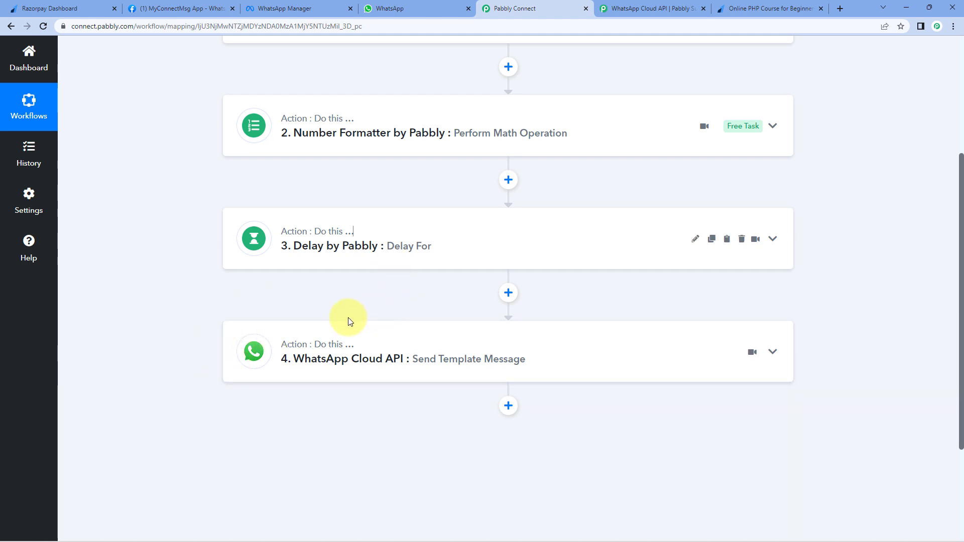
{"action": "scroll", "coordinate": [452, 182], "scroll_direction": "up", "scroll_amount": 3}
{"action": "scroll", "coordinate": [497, 228], "scroll_direction": "up", "scroll_amount": 1}
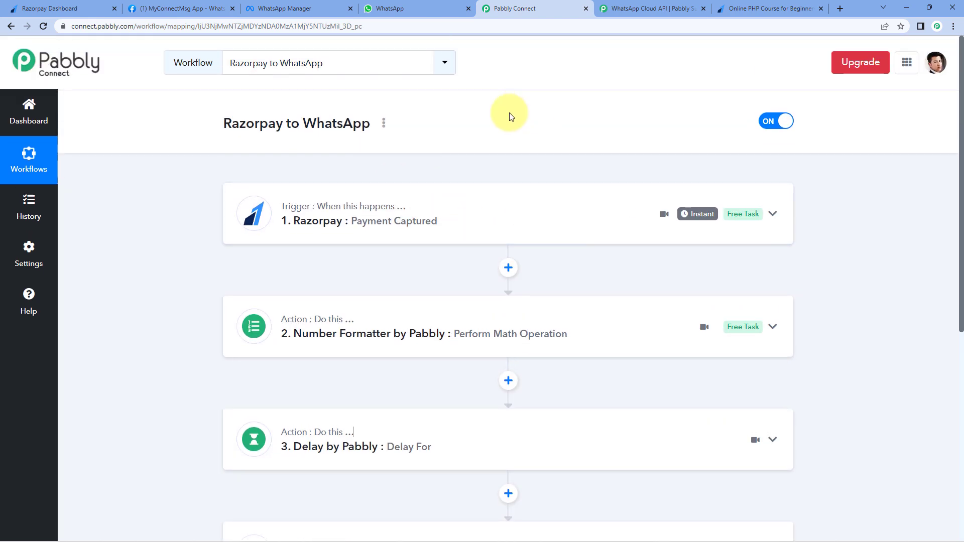